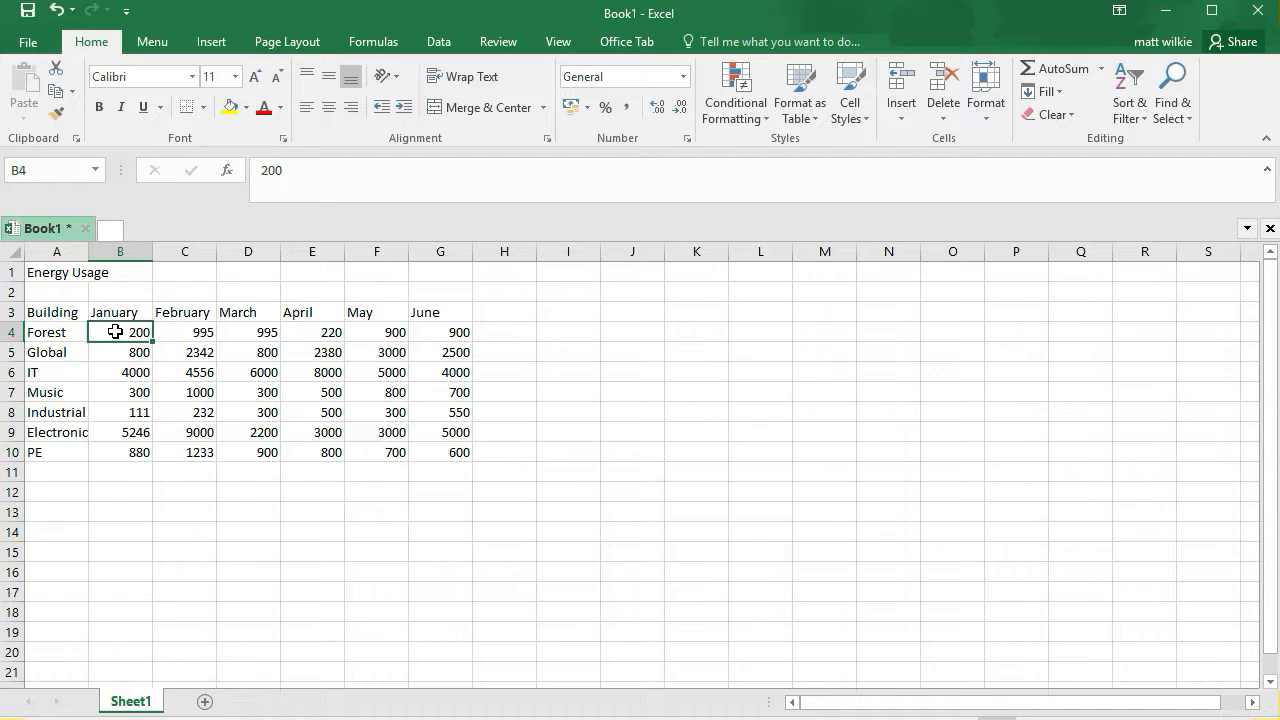
# Highlight cells in B4:G10 greater than 2000 with Light Red Fill with Dark Red Text
pyautogui.moveTo(117, 344); pyautogui.dragTo(449, 450)
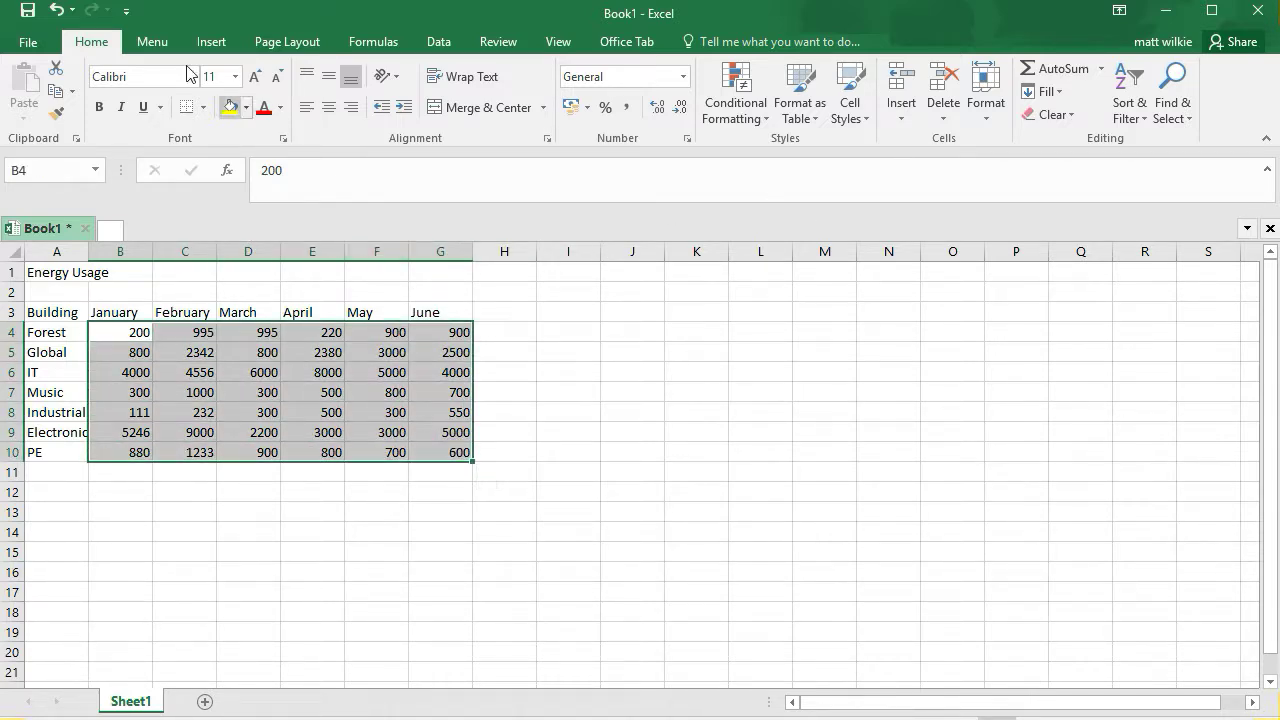
pyautogui.click(759, 118)
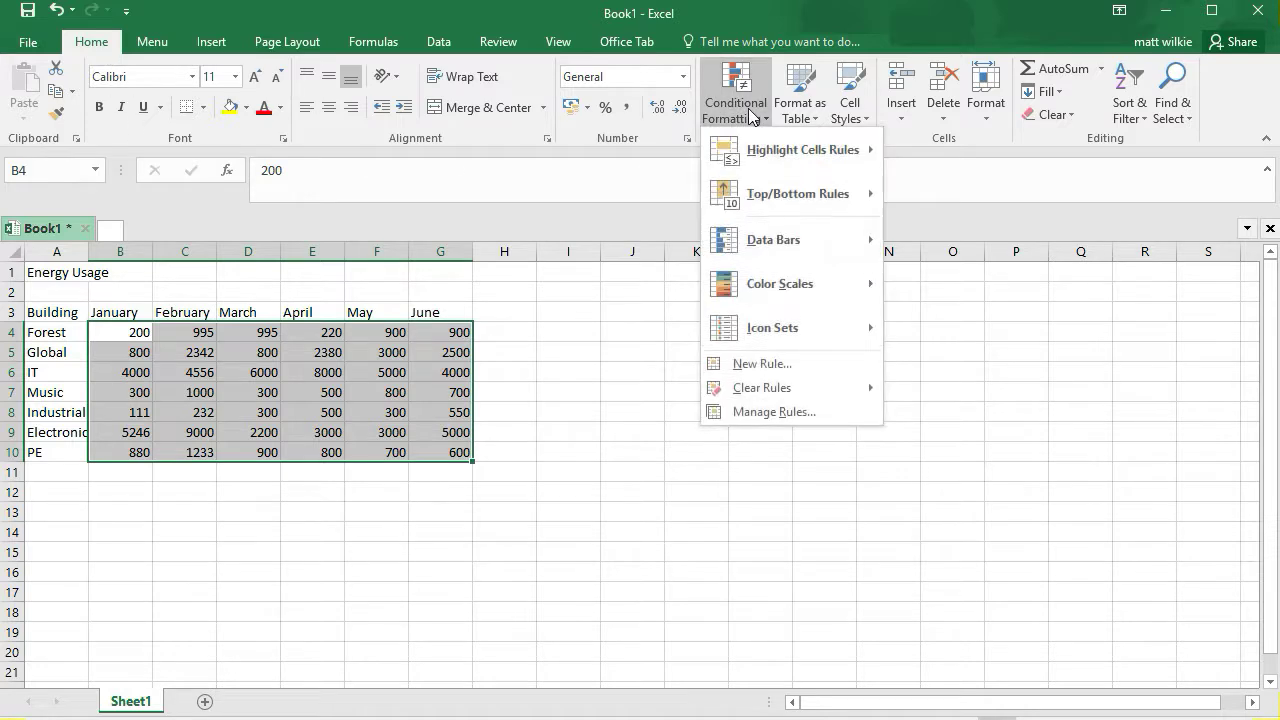
pyautogui.moveTo(762, 146)
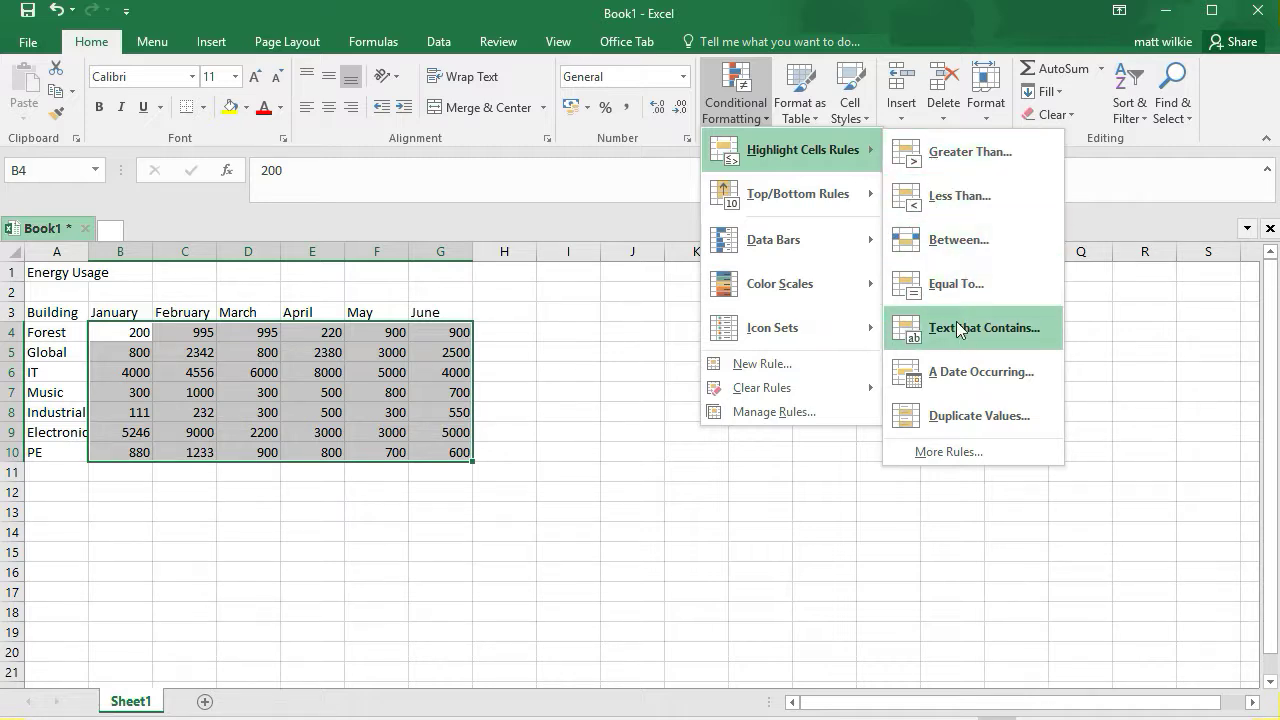
pyautogui.click(949, 156)
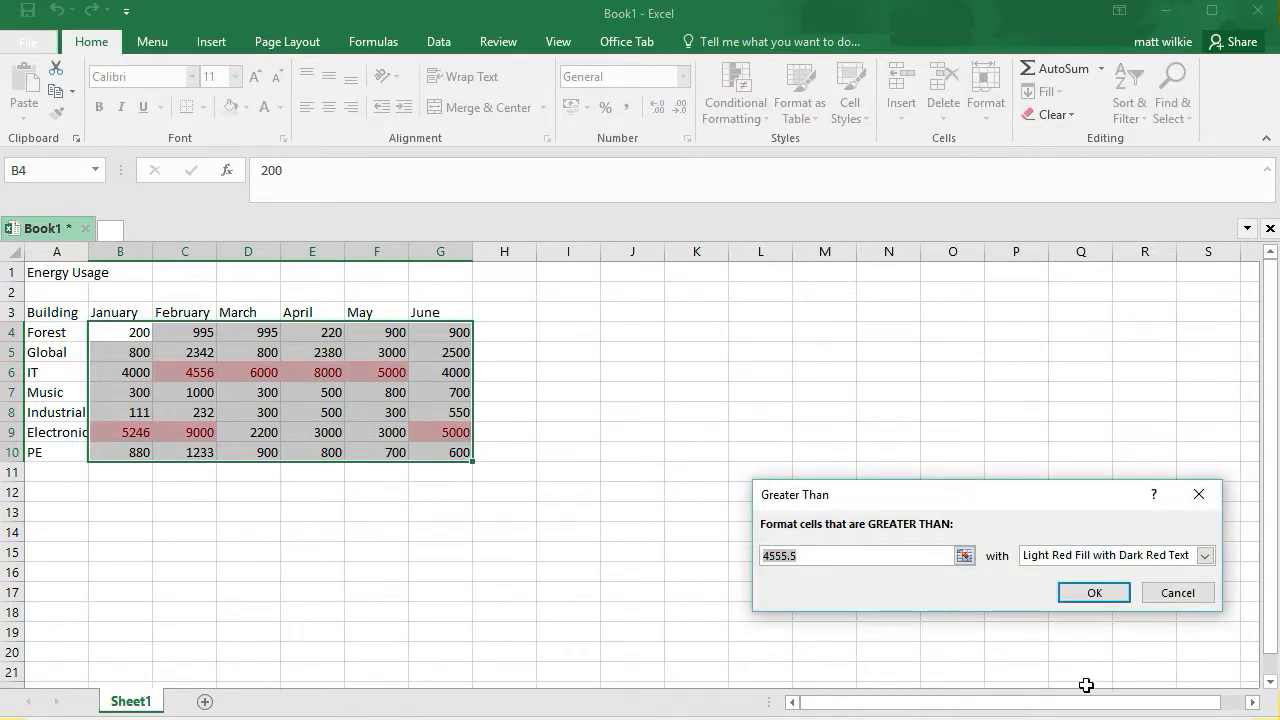
pyautogui.write('2000')
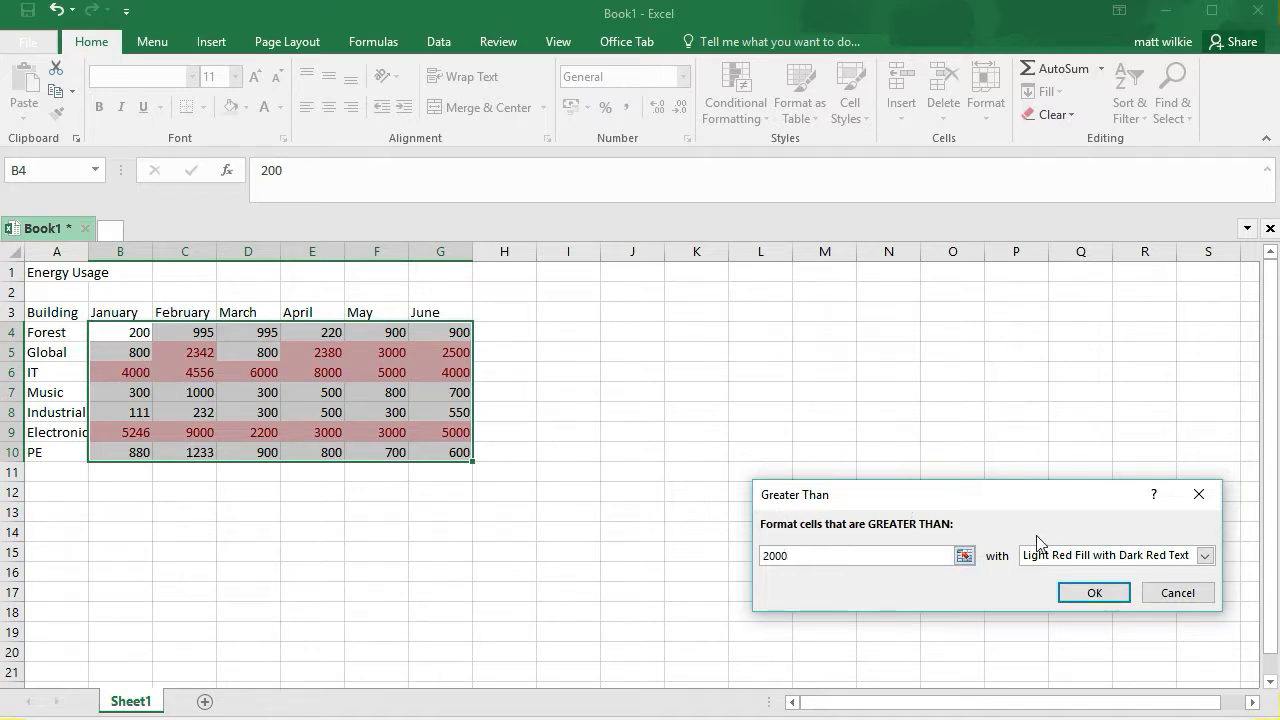
pyautogui.click(1105, 556)
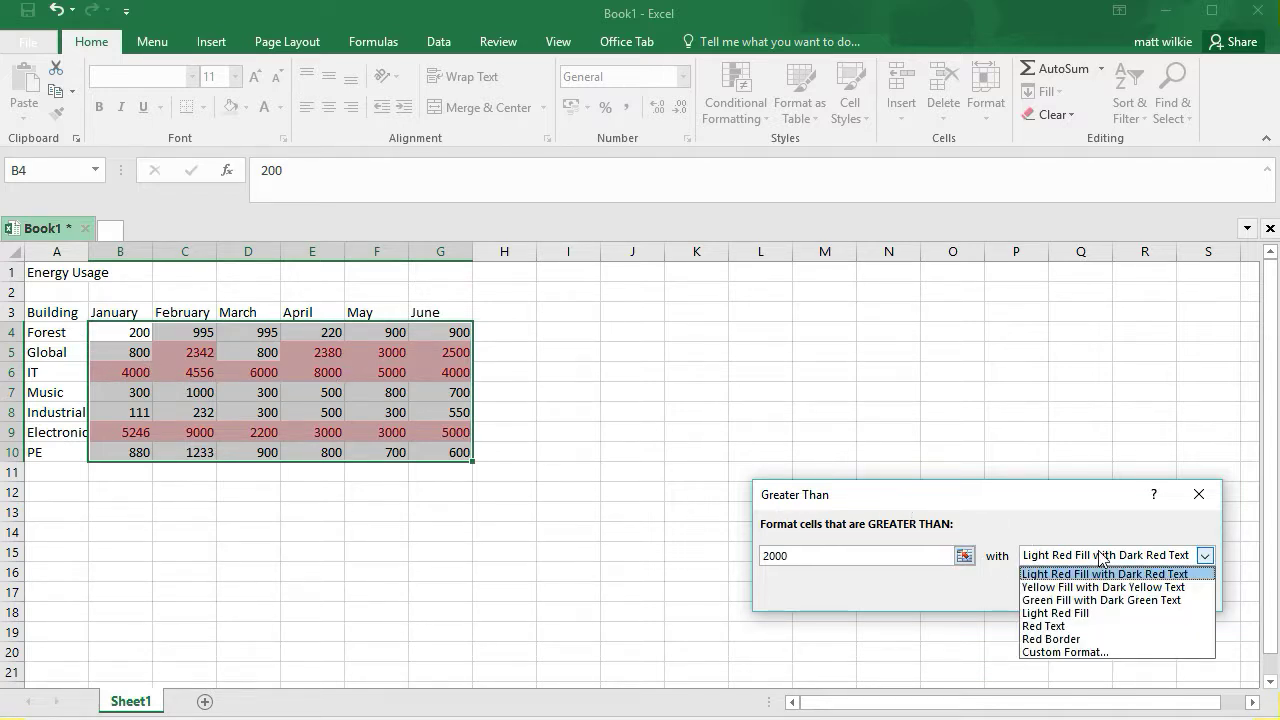
pyautogui.click(1108, 625)
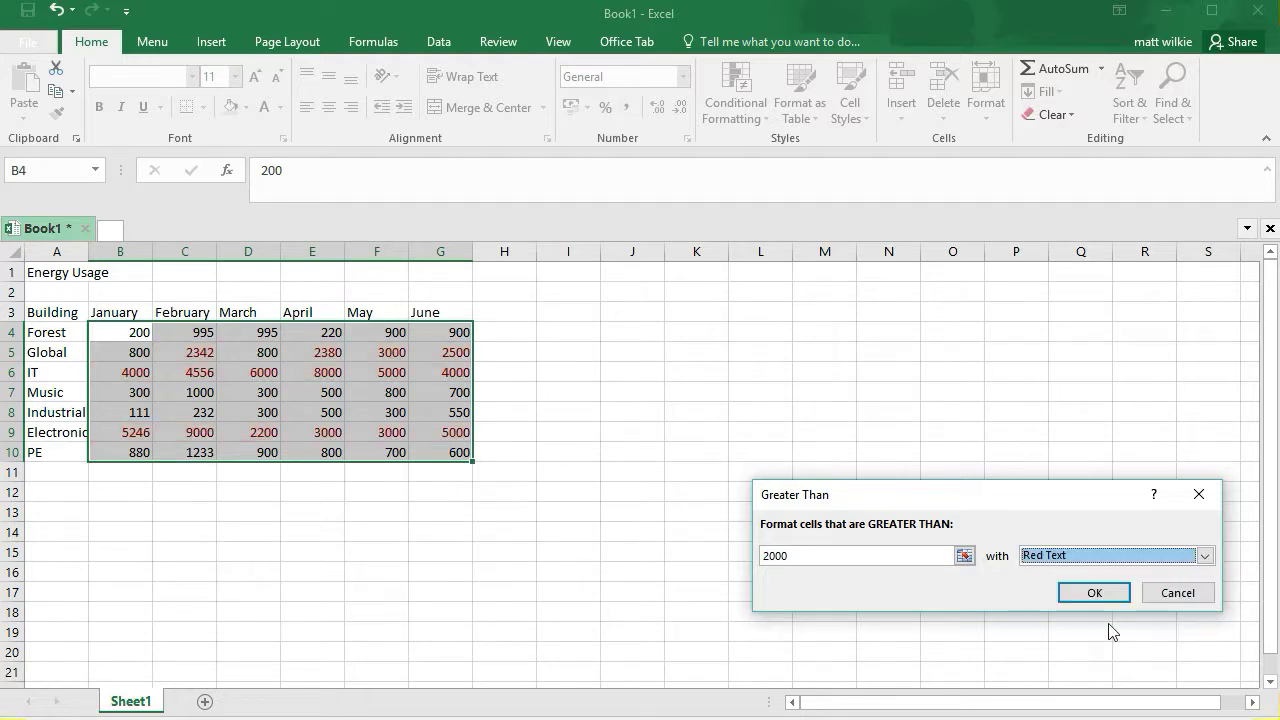
pyautogui.click(1115, 554)
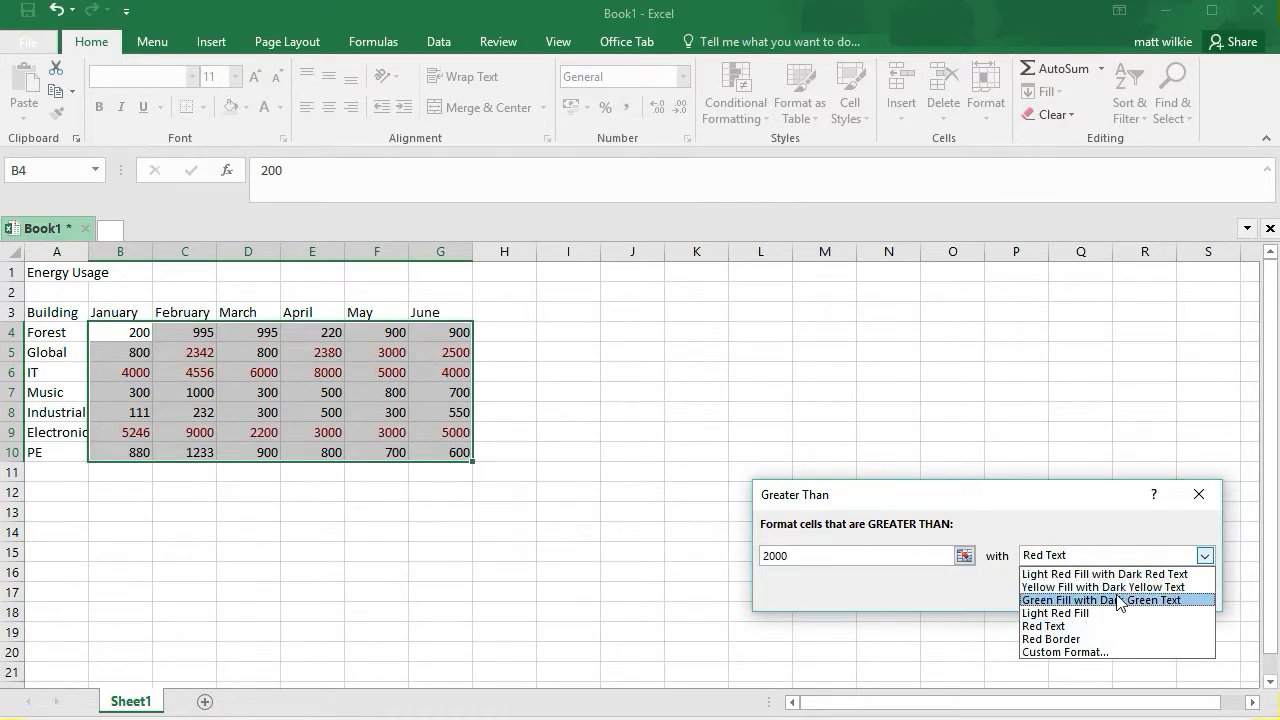
pyautogui.click(1118, 575)
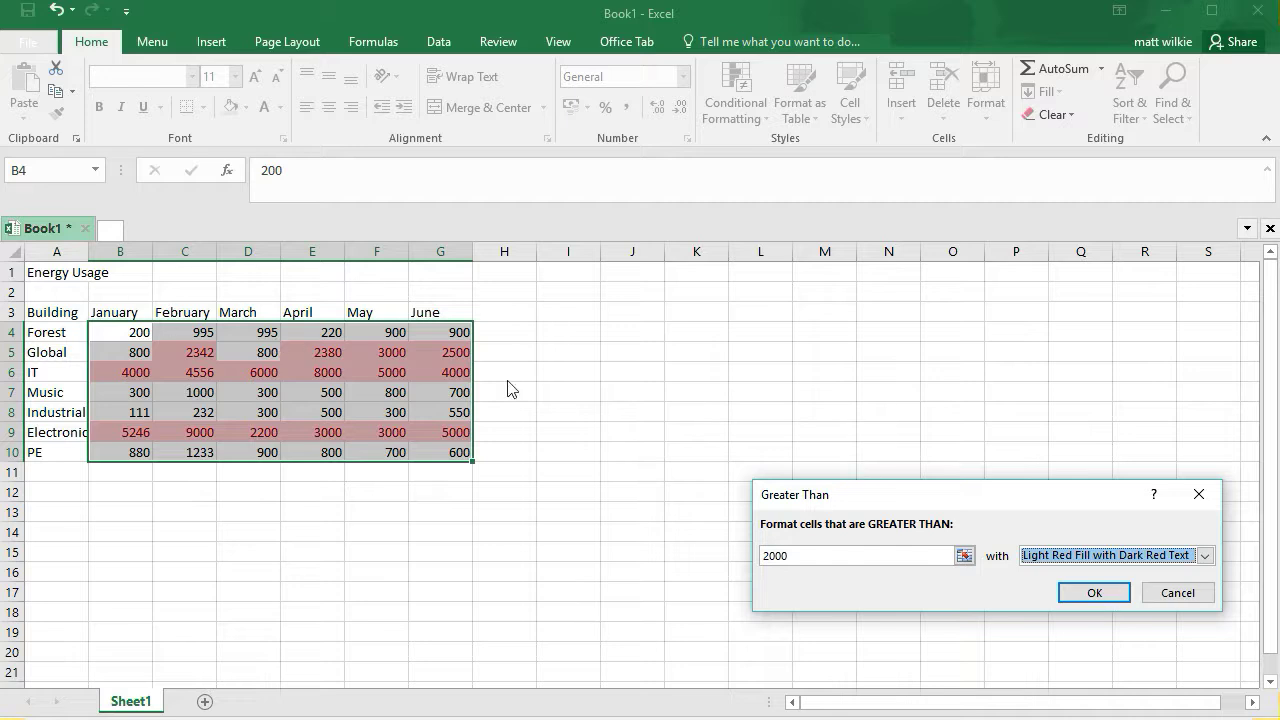
pyautogui.click(1092, 593)
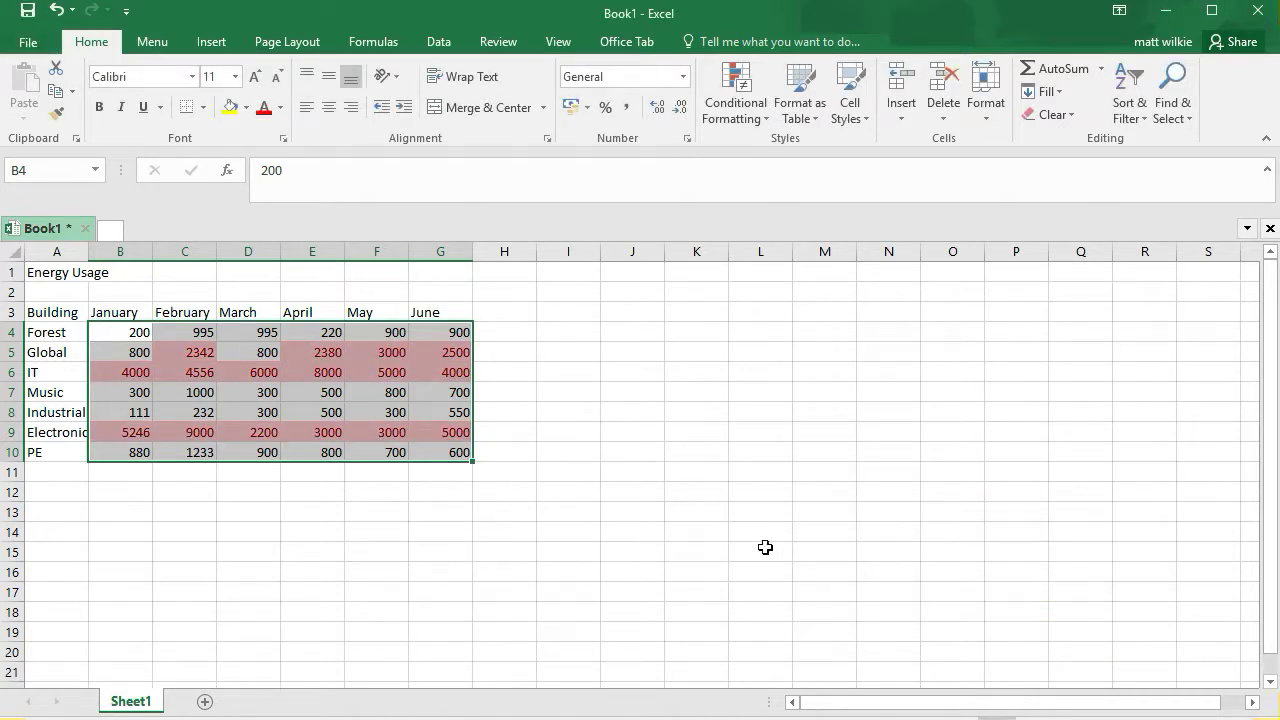
pyautogui.click(697, 552)
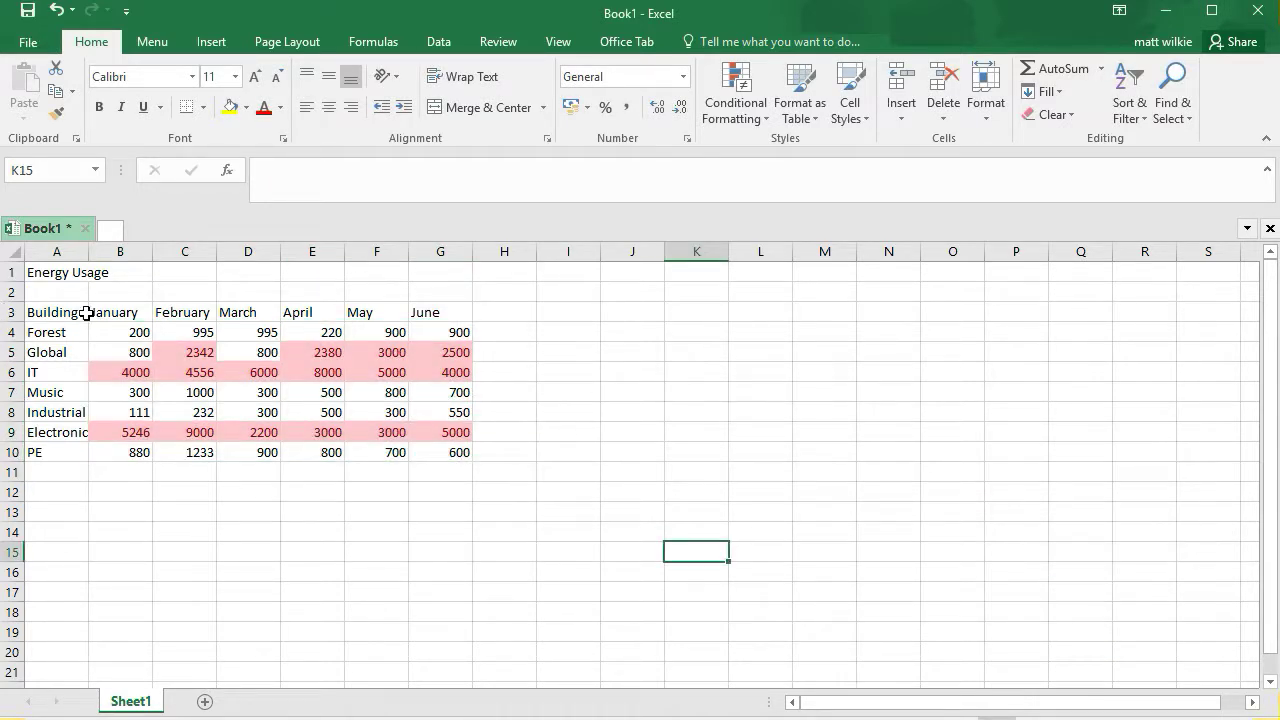
# Clear the conditional formatting rules from the entire sheet
pyautogui.click(305, 378)
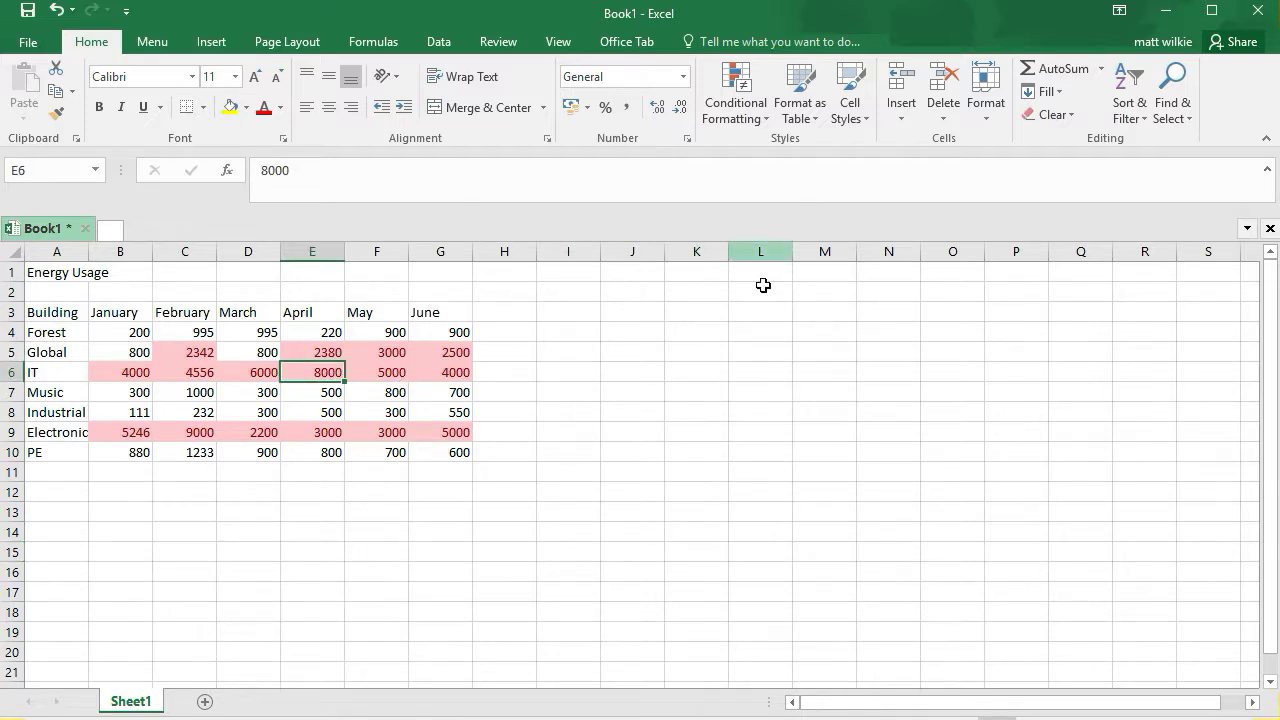
pyautogui.click(733, 88)
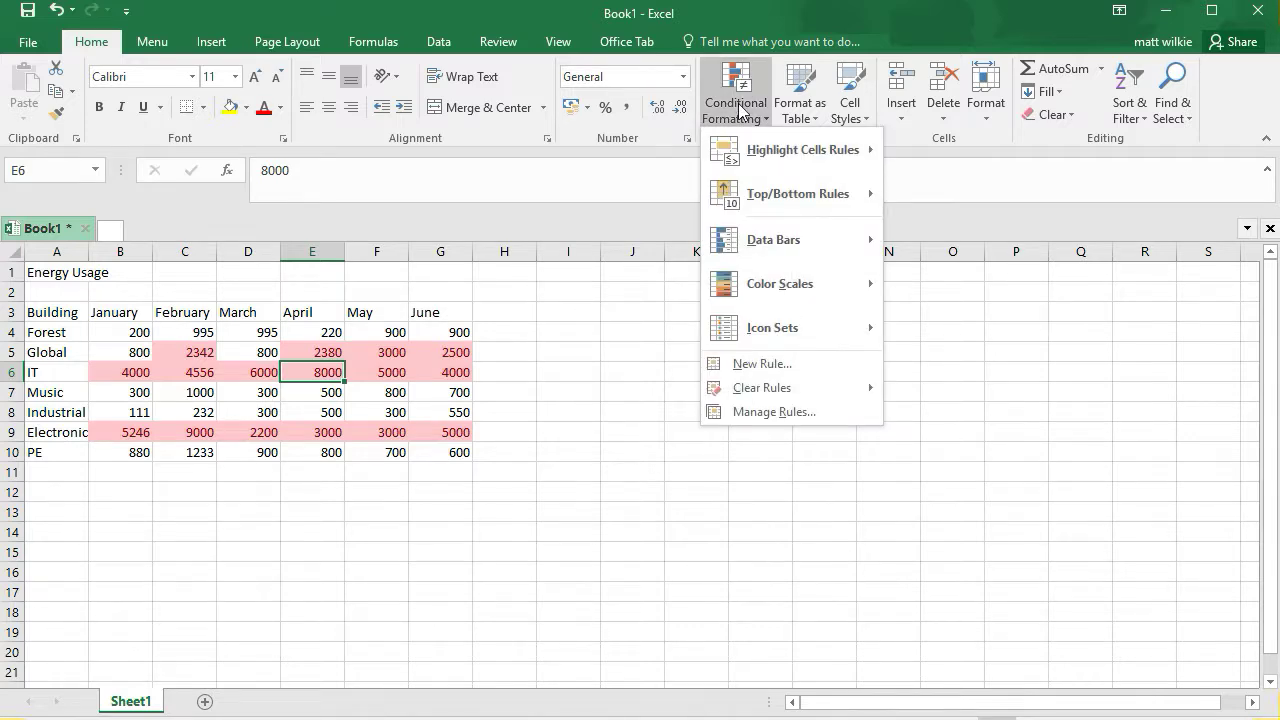
pyautogui.moveTo(815, 387)
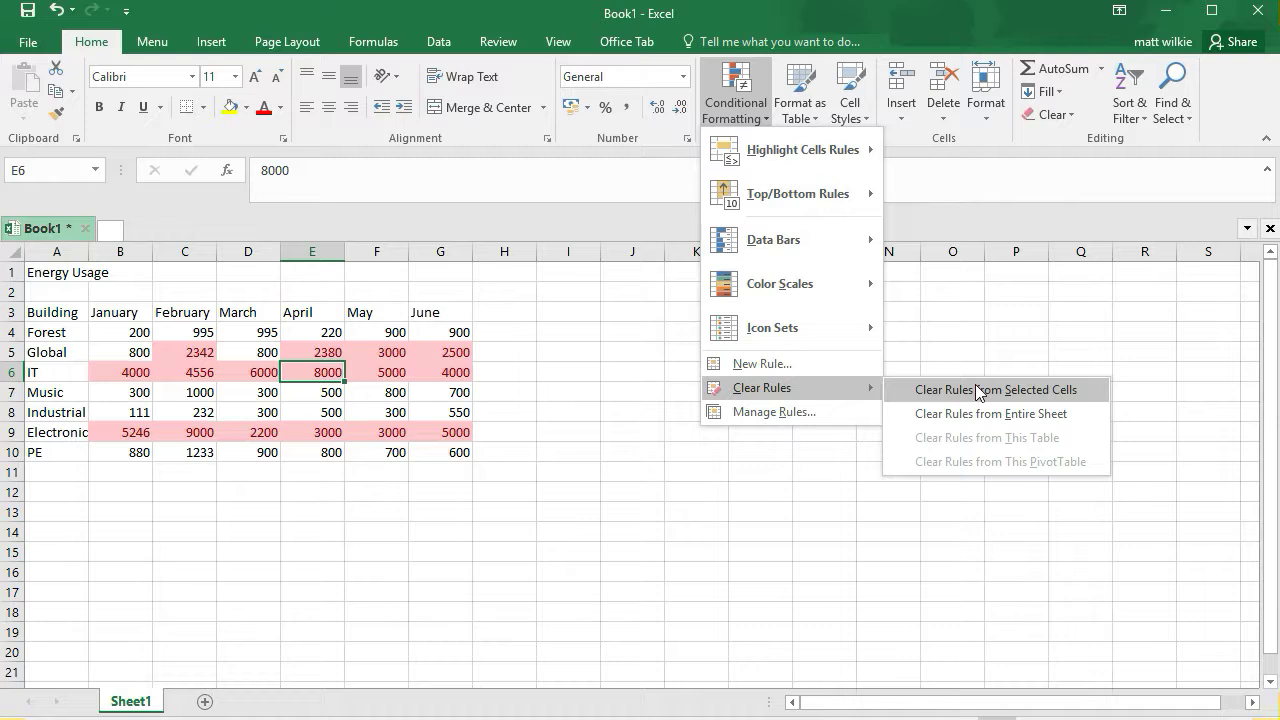
pyautogui.click(968, 422)
pyautogui.click(628, 436)
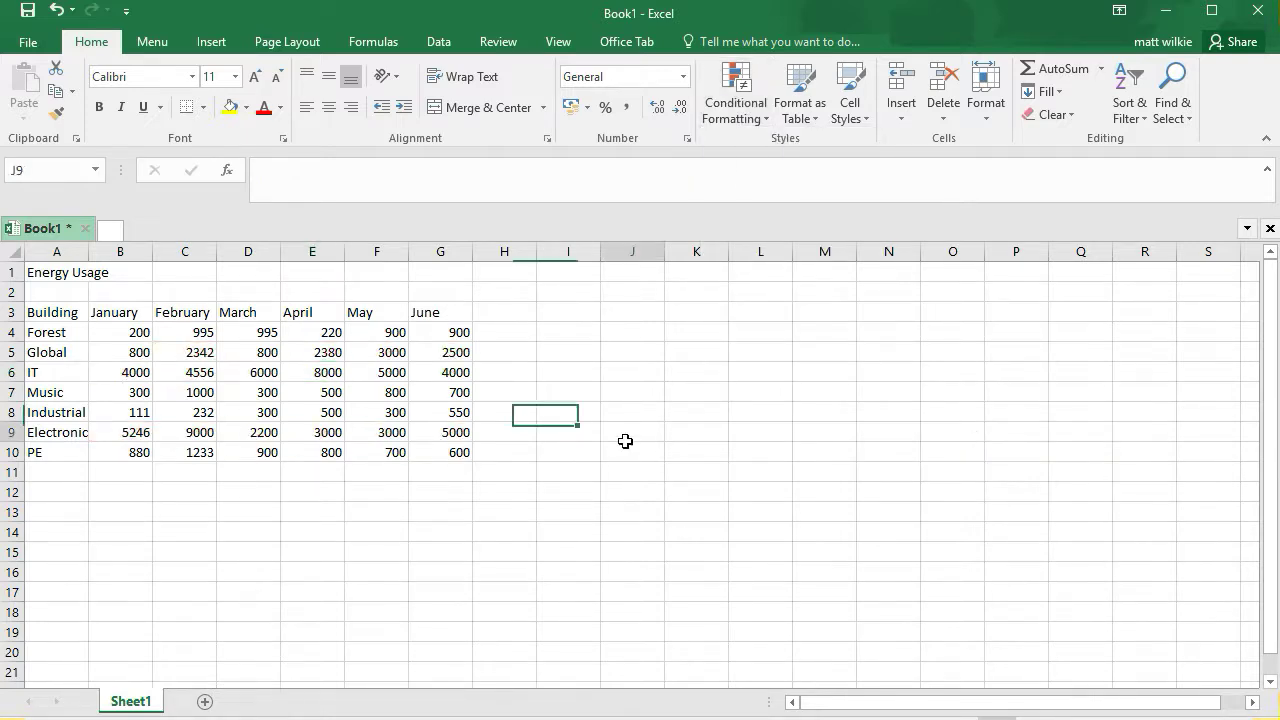
pyautogui.click(326, 405)
pyautogui.moveTo(274, 367); pyautogui.dragTo(272, 361)
pyautogui.click(368, 376)
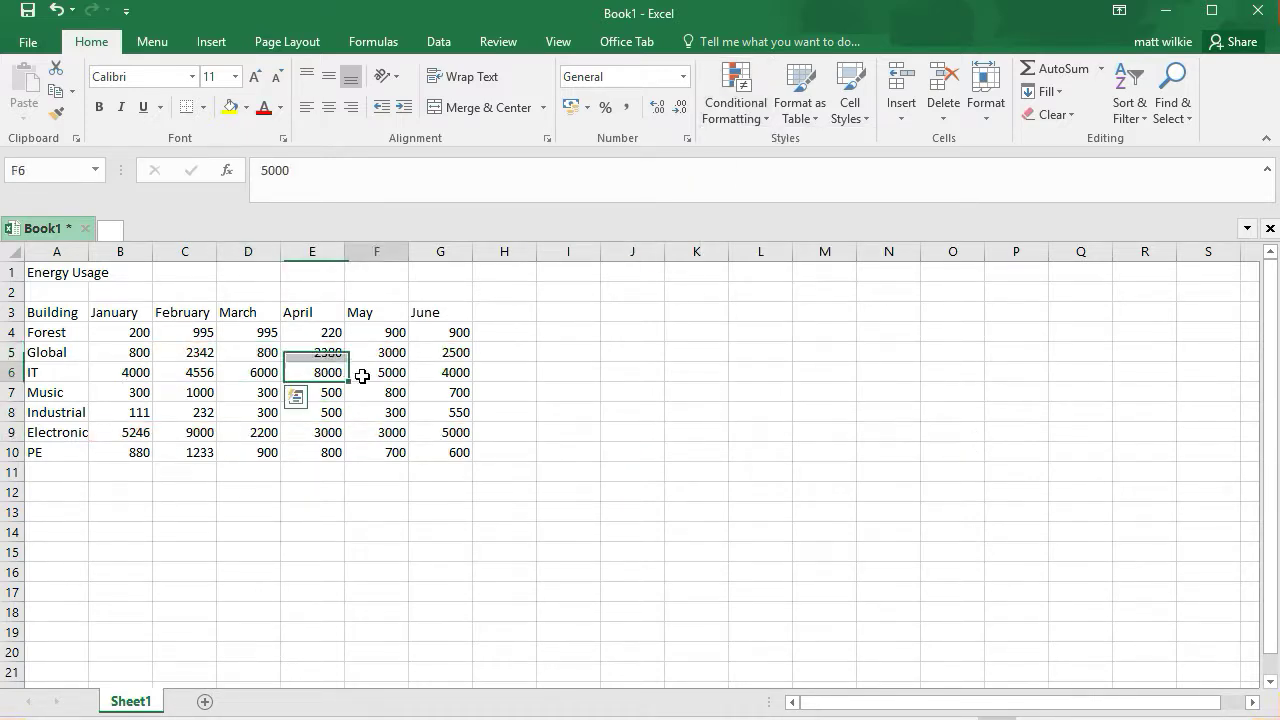
pyautogui.click(292, 372)
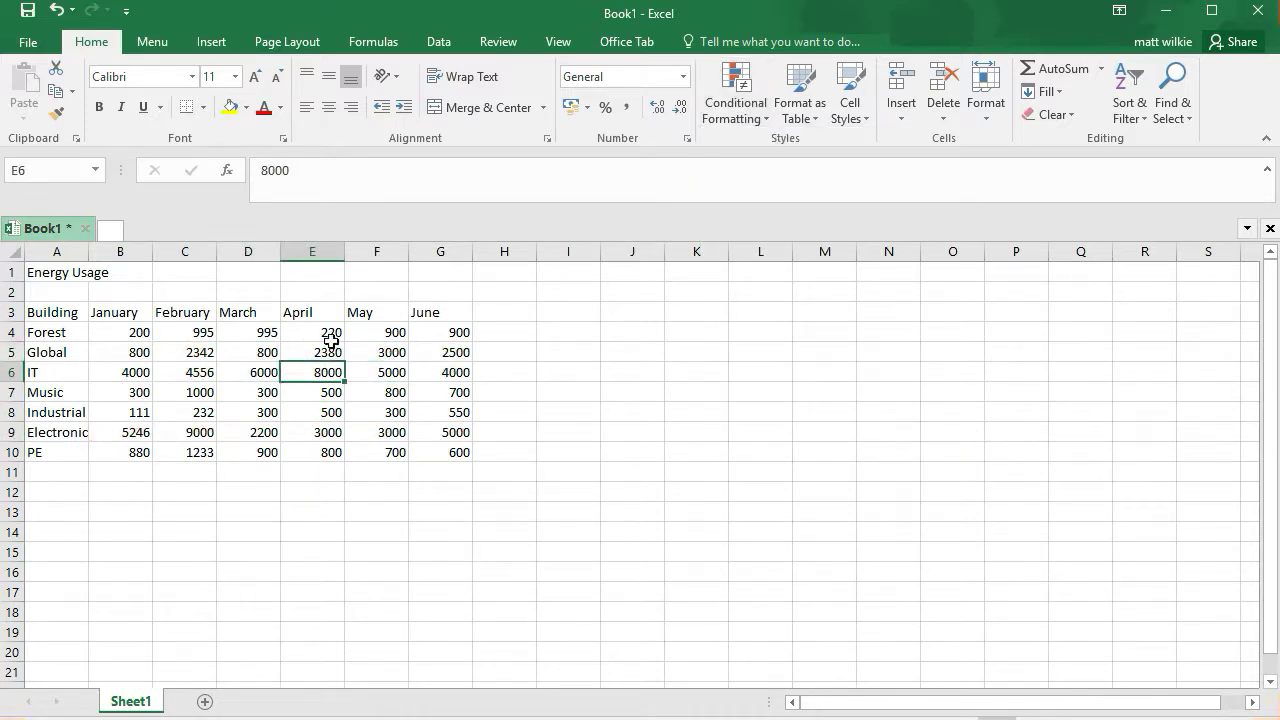
pyautogui.click(758, 118)
pyautogui.moveTo(822, 388)
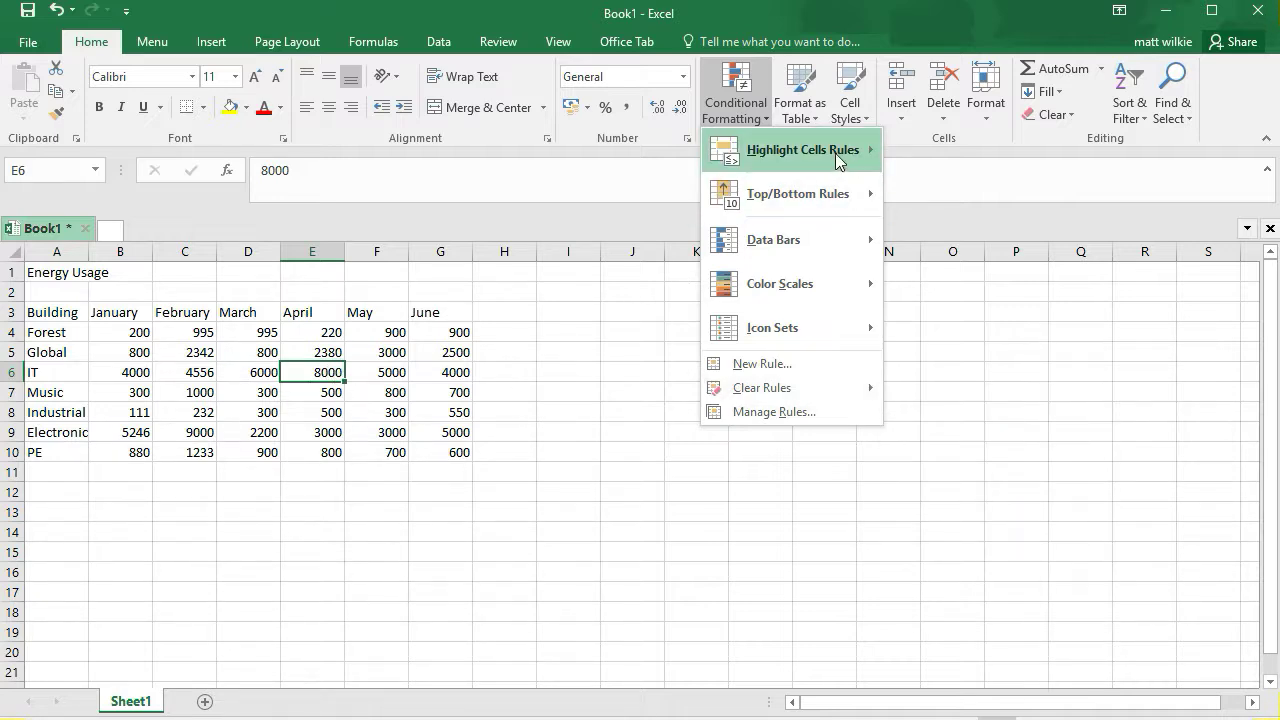
pyautogui.click(500, 365)
# Preview Top 10% and Color Scales conditional formatting on B4:G10 without applying either
pyautogui.moveTo(140, 333); pyautogui.dragTo(455, 452)
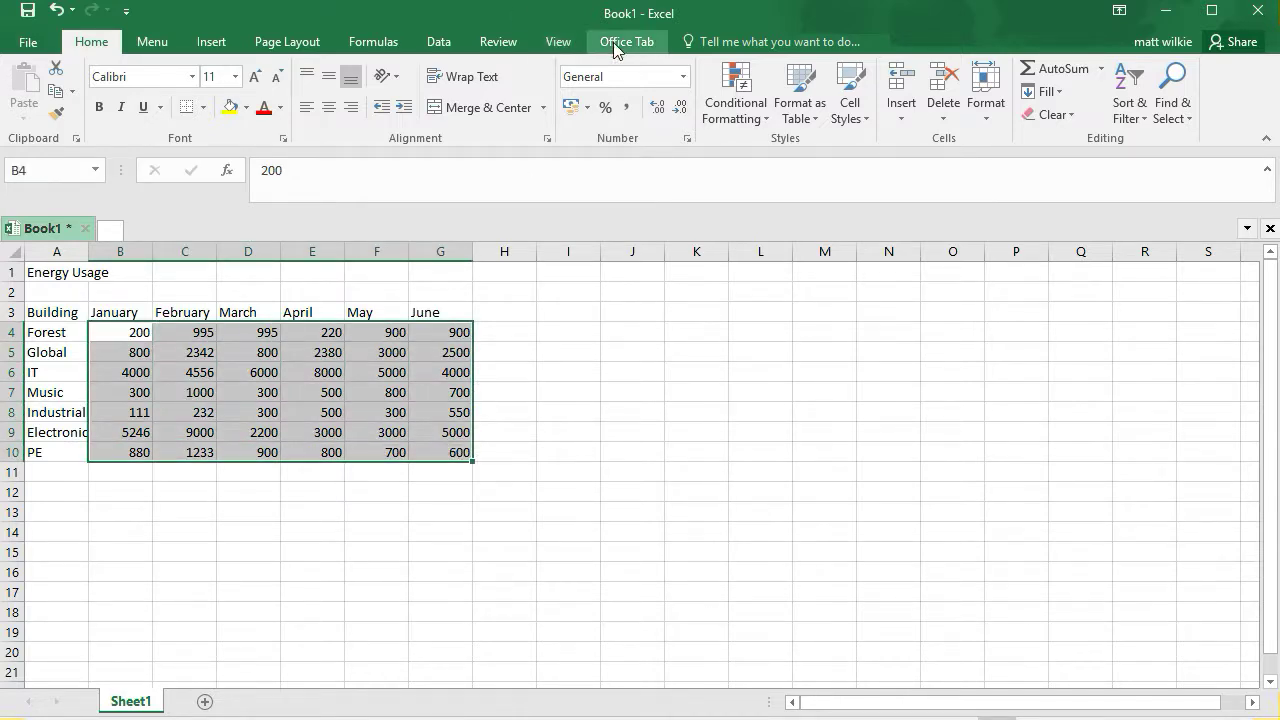
pyautogui.click(736, 88)
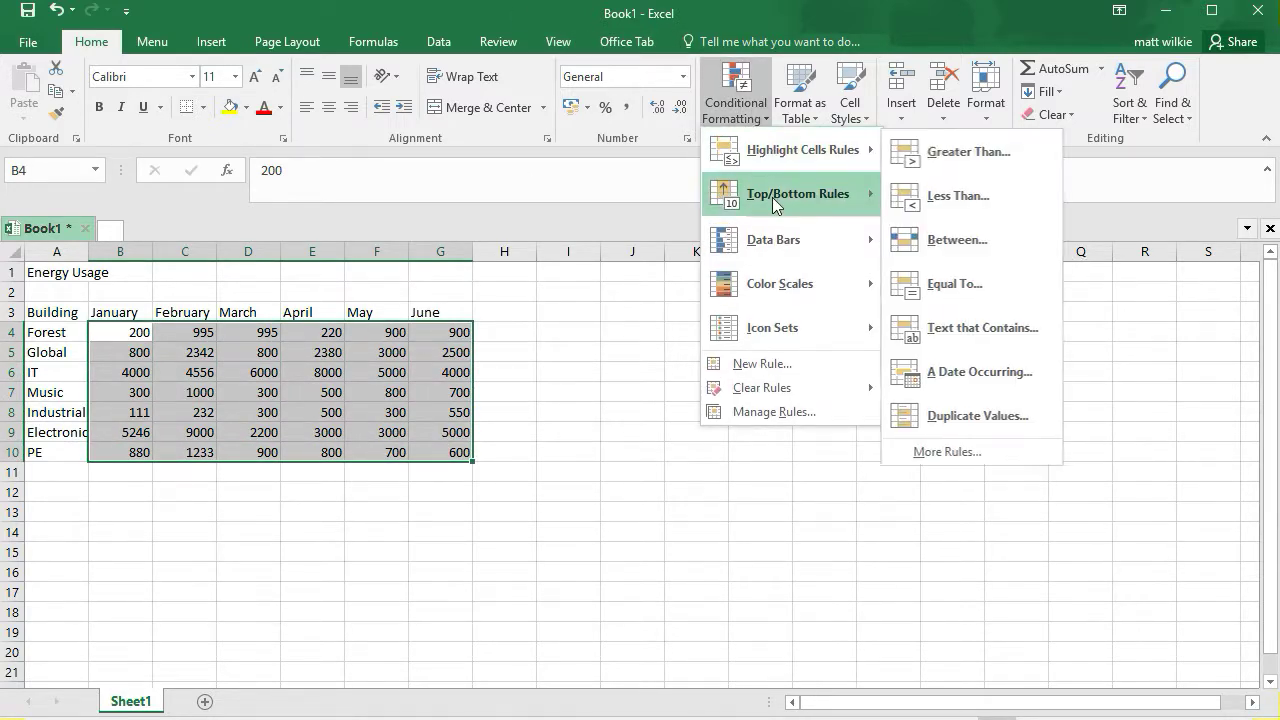
pyautogui.moveTo(772, 197)
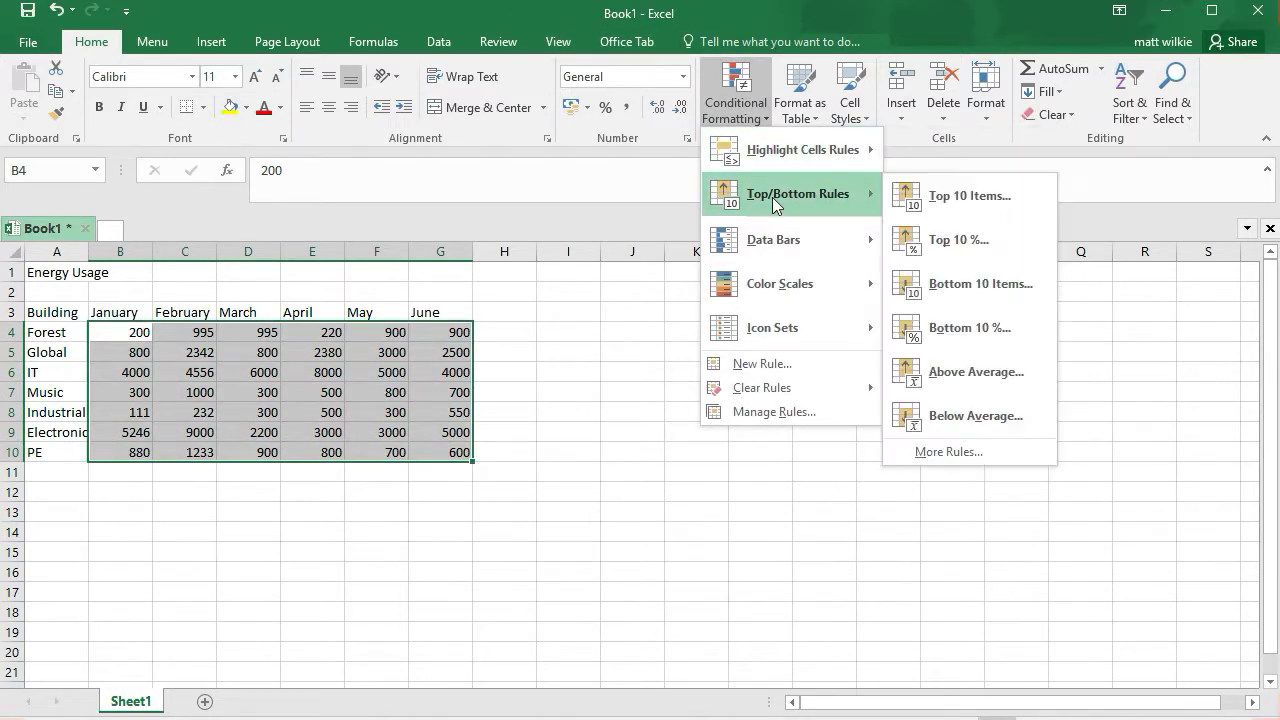
pyautogui.click(962, 244)
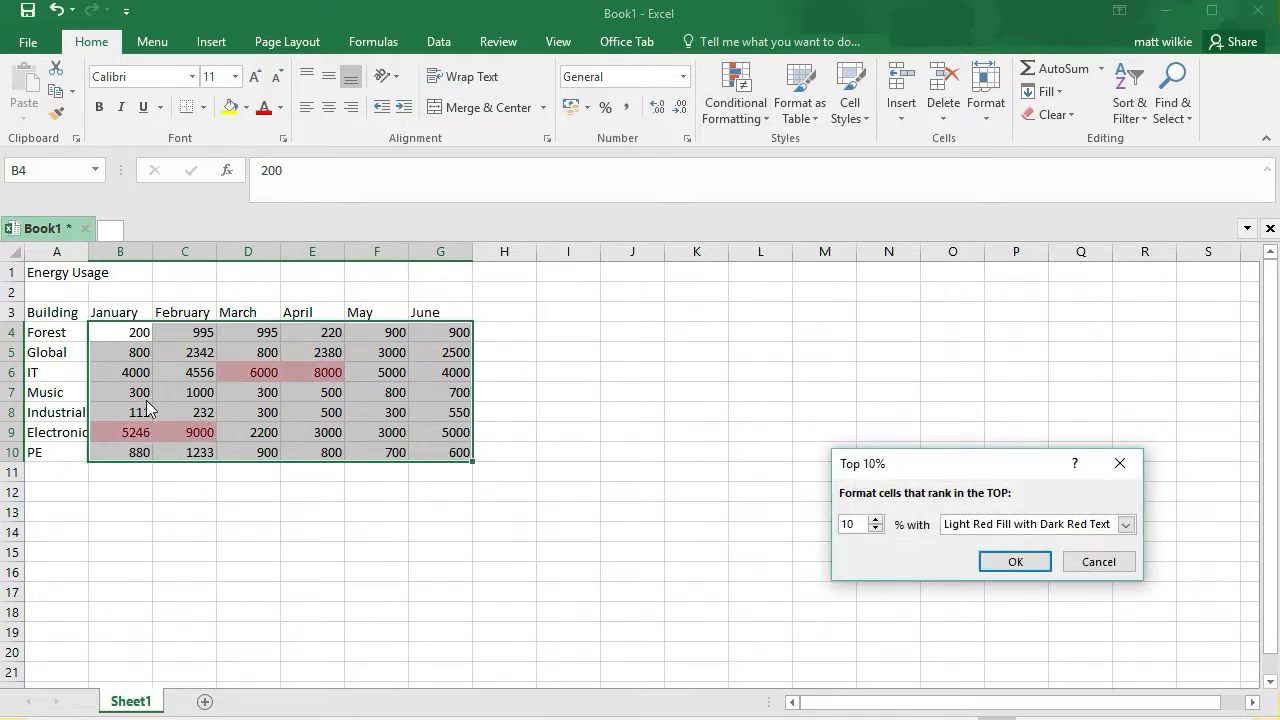
pyautogui.click(1097, 562)
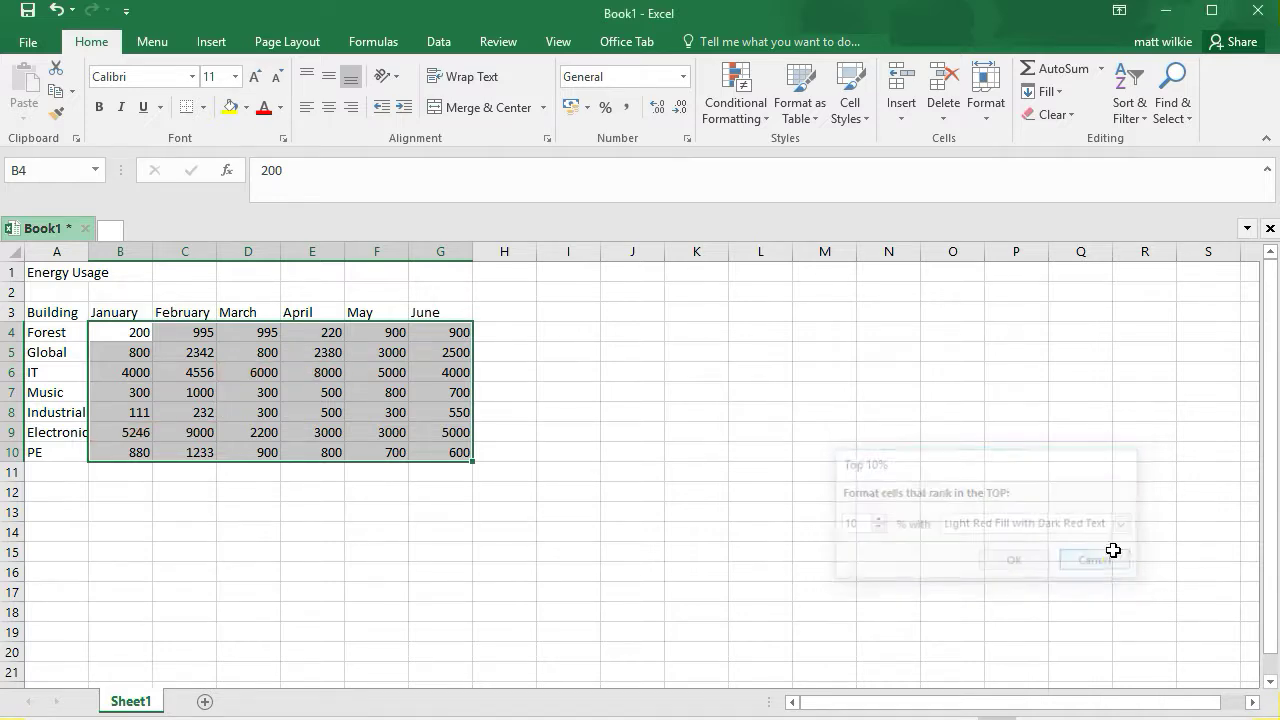
pyautogui.click(743, 110)
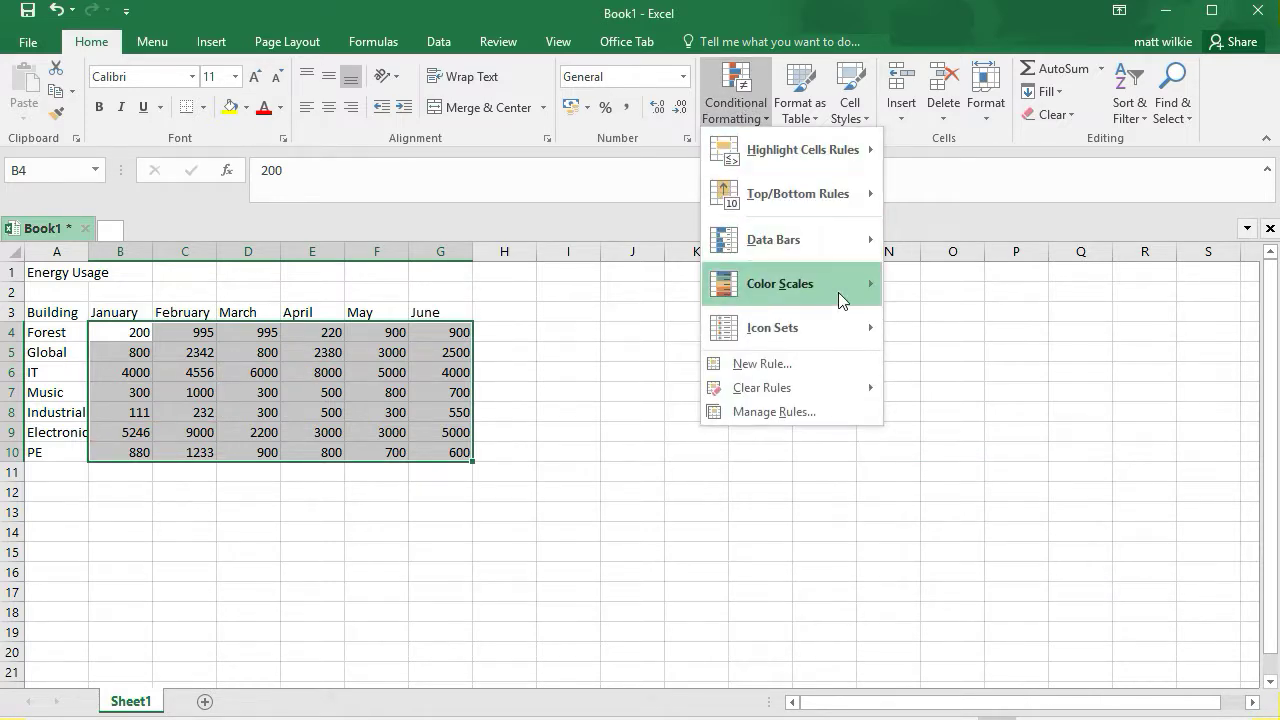
pyautogui.moveTo(843, 297)
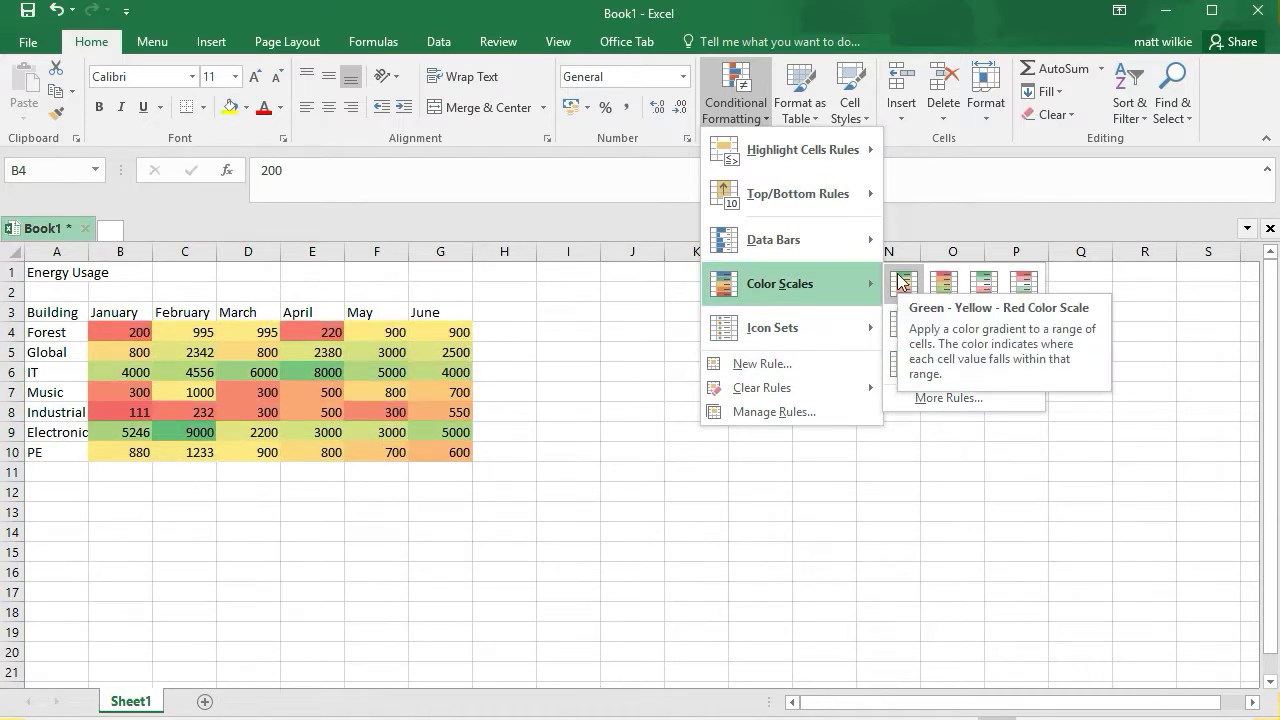
pyautogui.click(829, 491)
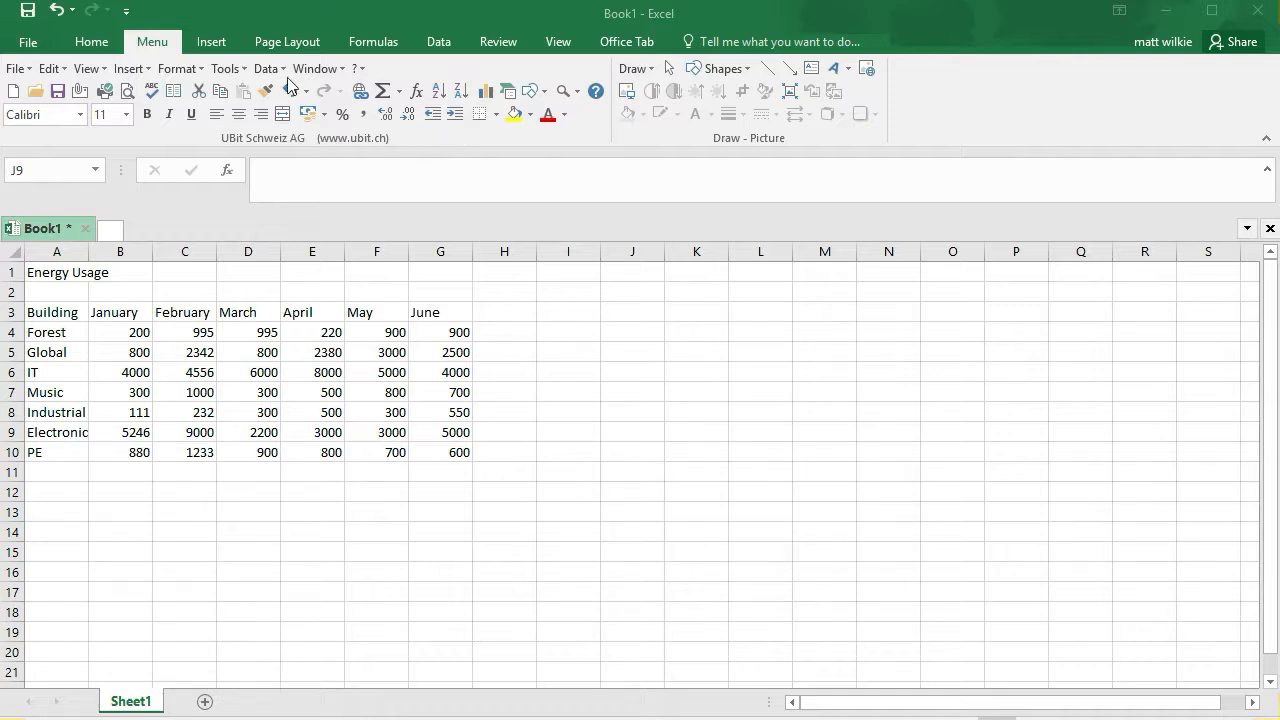
# Open the COM Add-ins manager from the Add-ins page of Excel Options
pyautogui.click(28, 42)
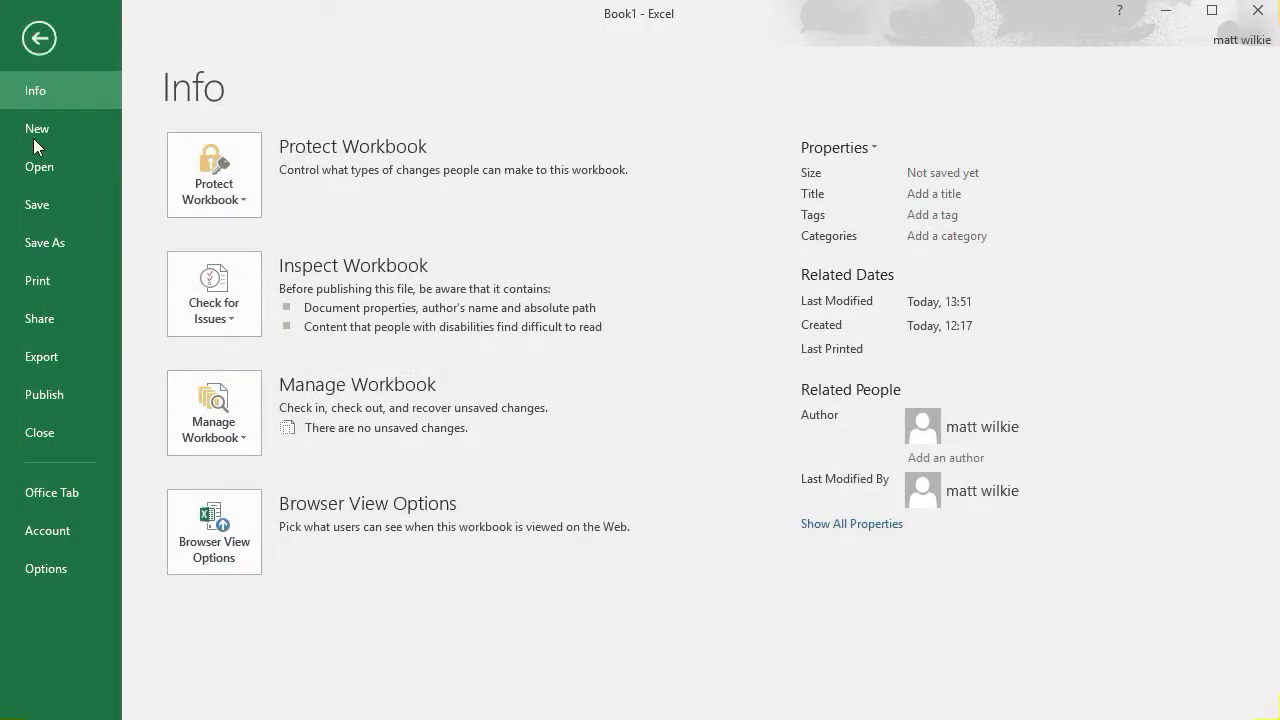
pyautogui.click(75, 567)
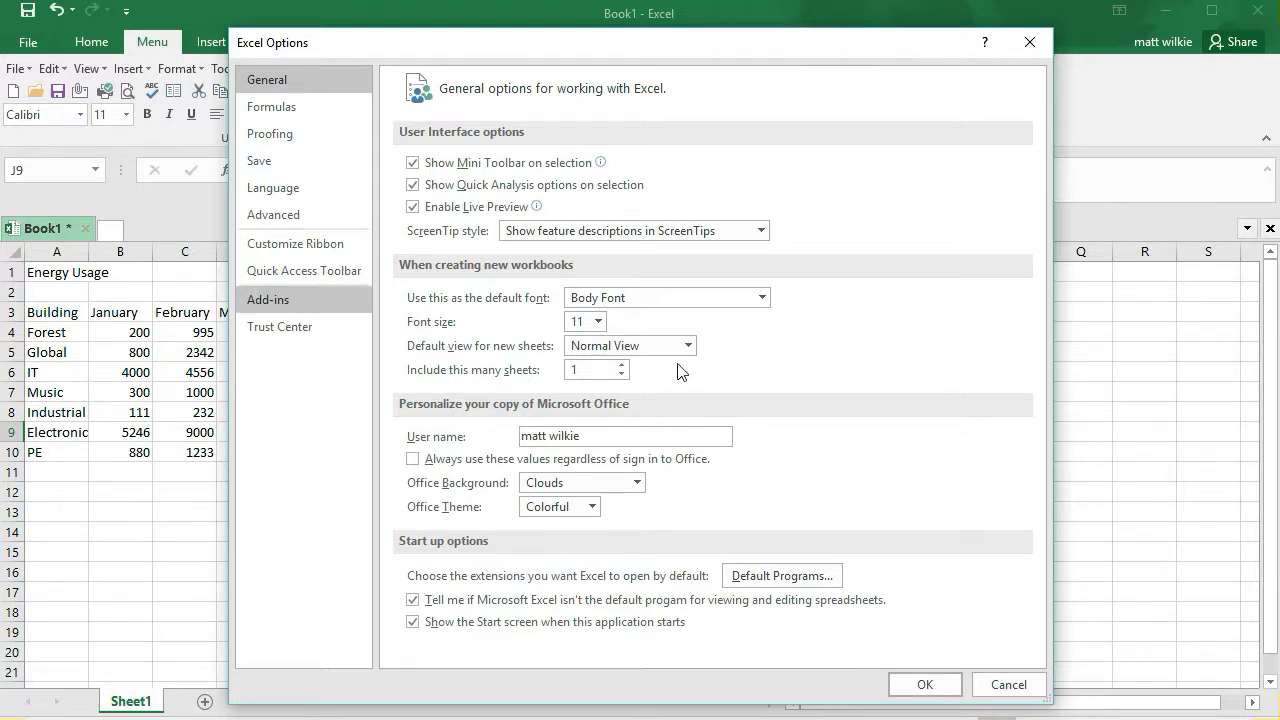
pyautogui.click(296, 300)
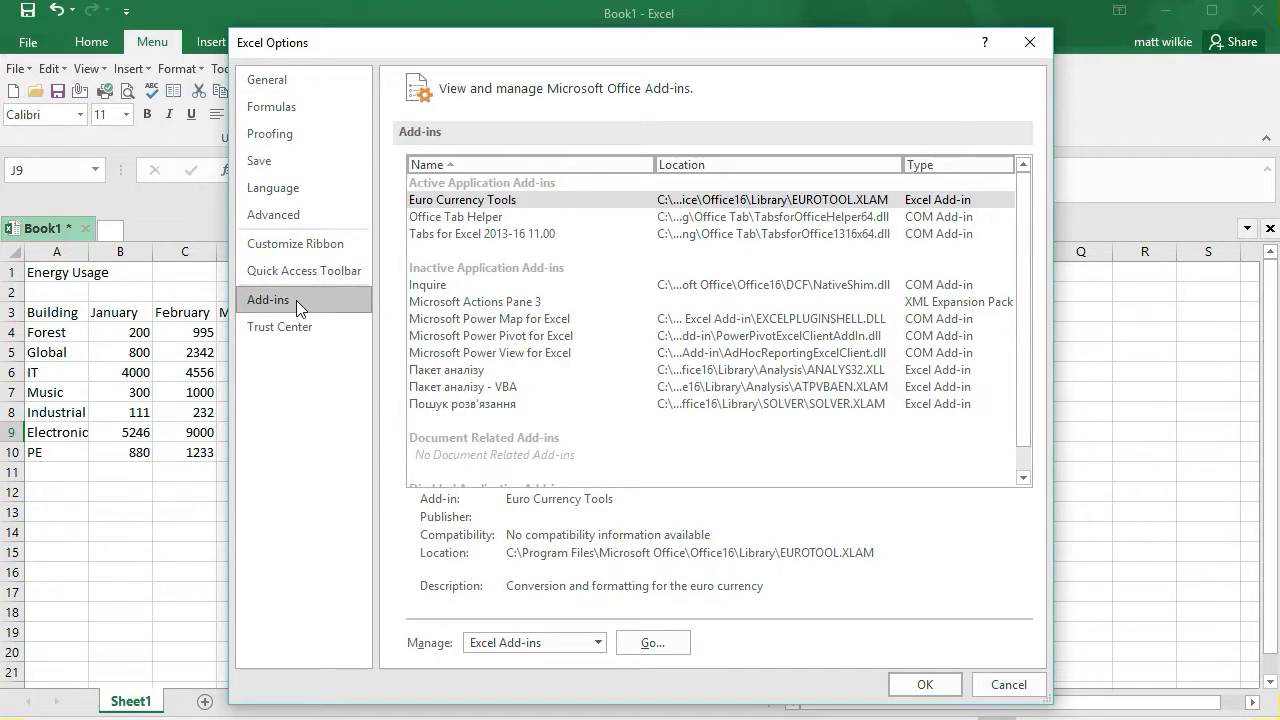
pyautogui.click(519, 646)
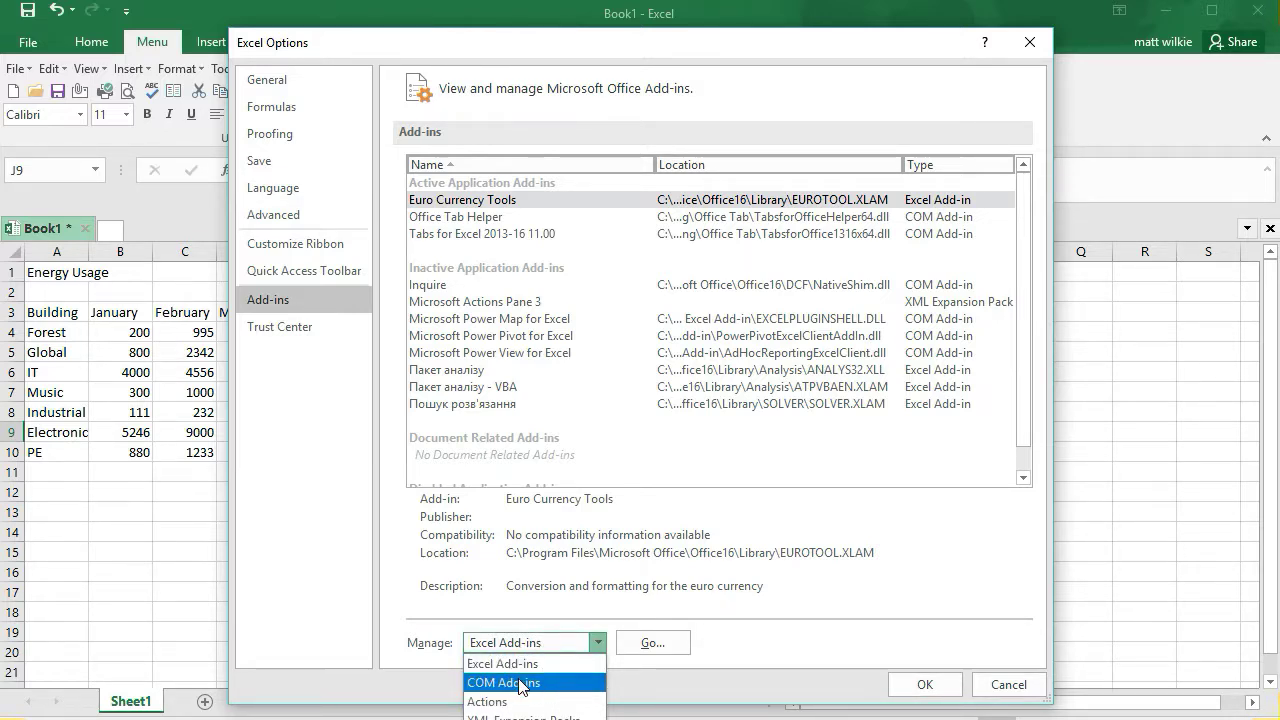
pyautogui.click(519, 684)
pyautogui.click(668, 650)
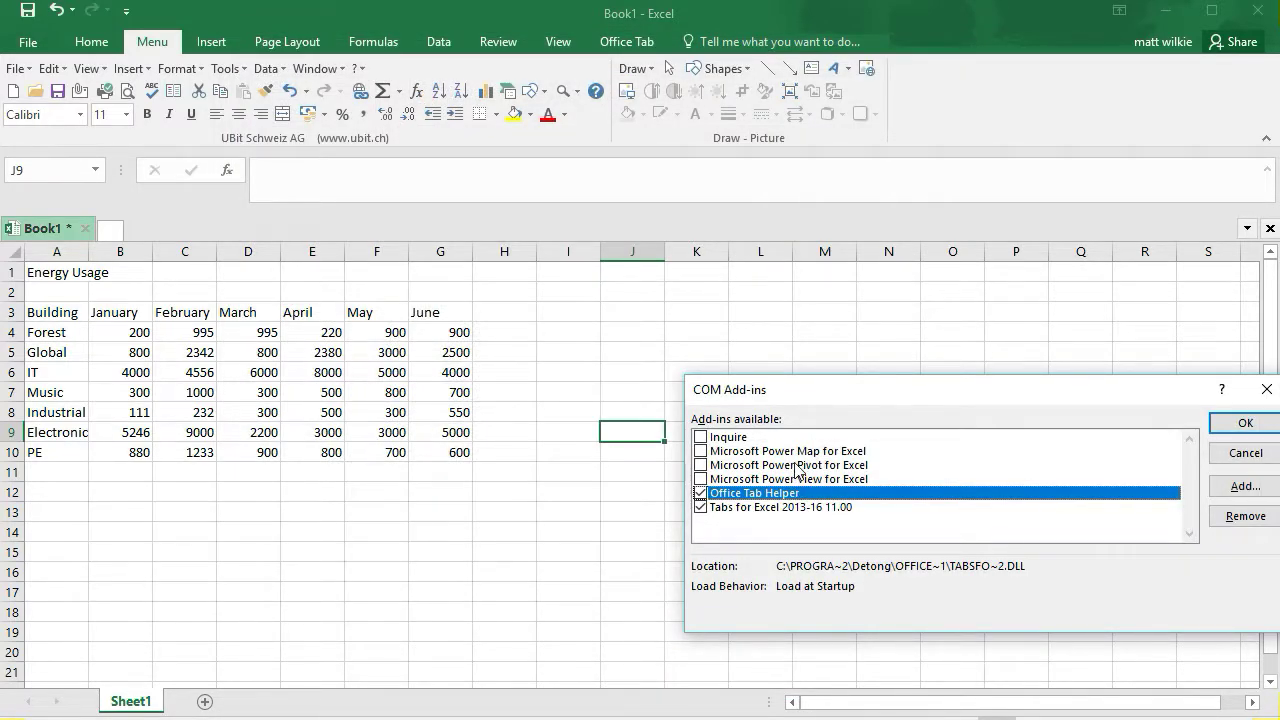
# Enable the Microsoft Power Pivot for Excel add-in and open its Power Pivot ribbon tab
pyautogui.click(797, 465)
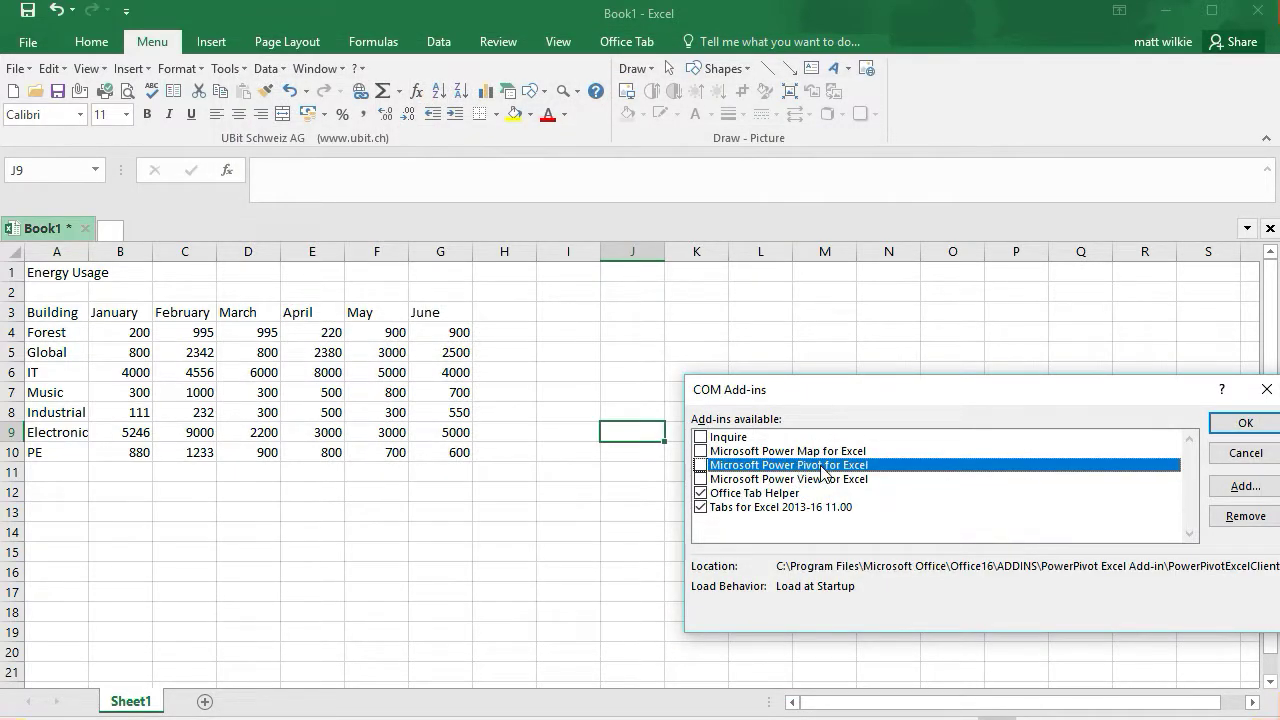
pyautogui.click(701, 465)
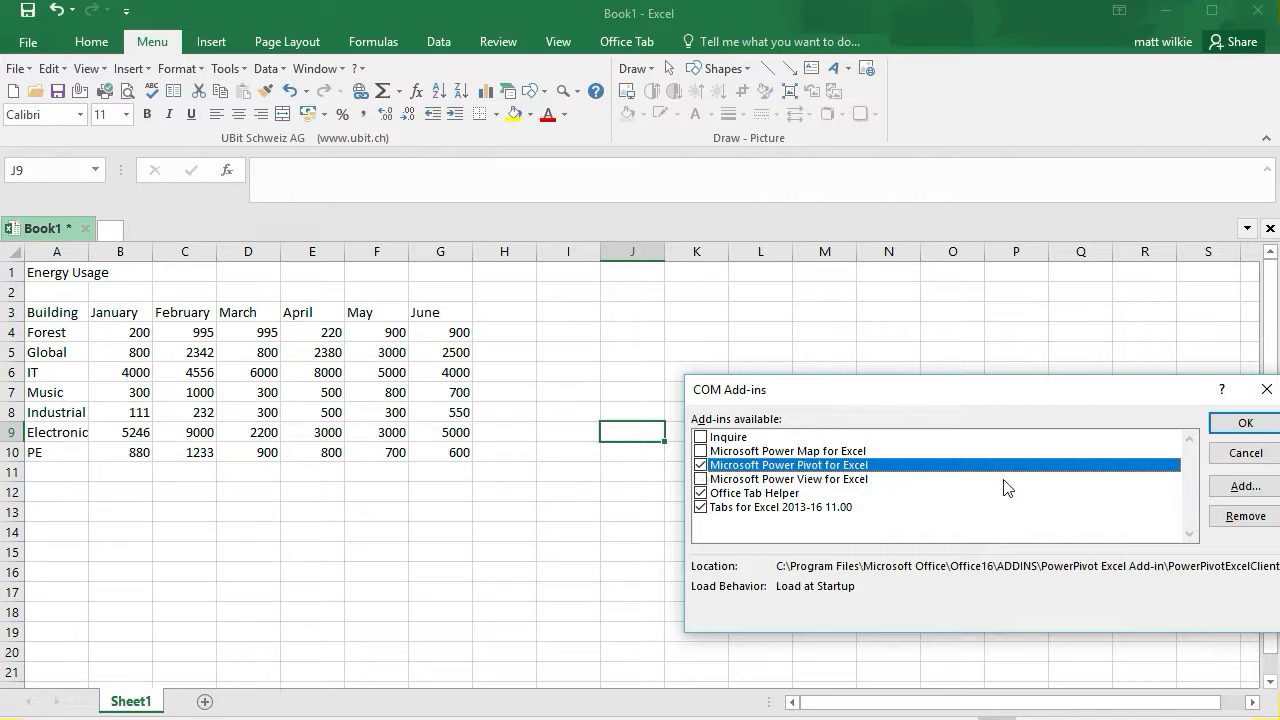
pyautogui.click(1244, 421)
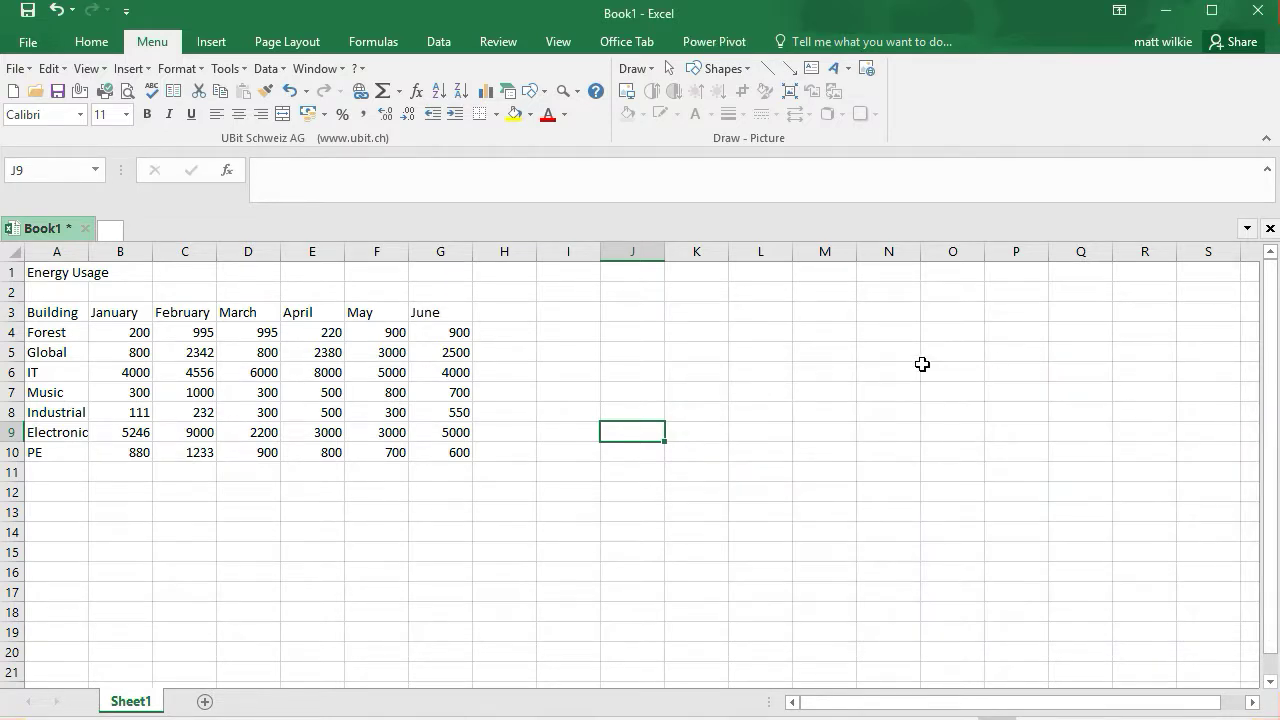
pyautogui.click(717, 45)
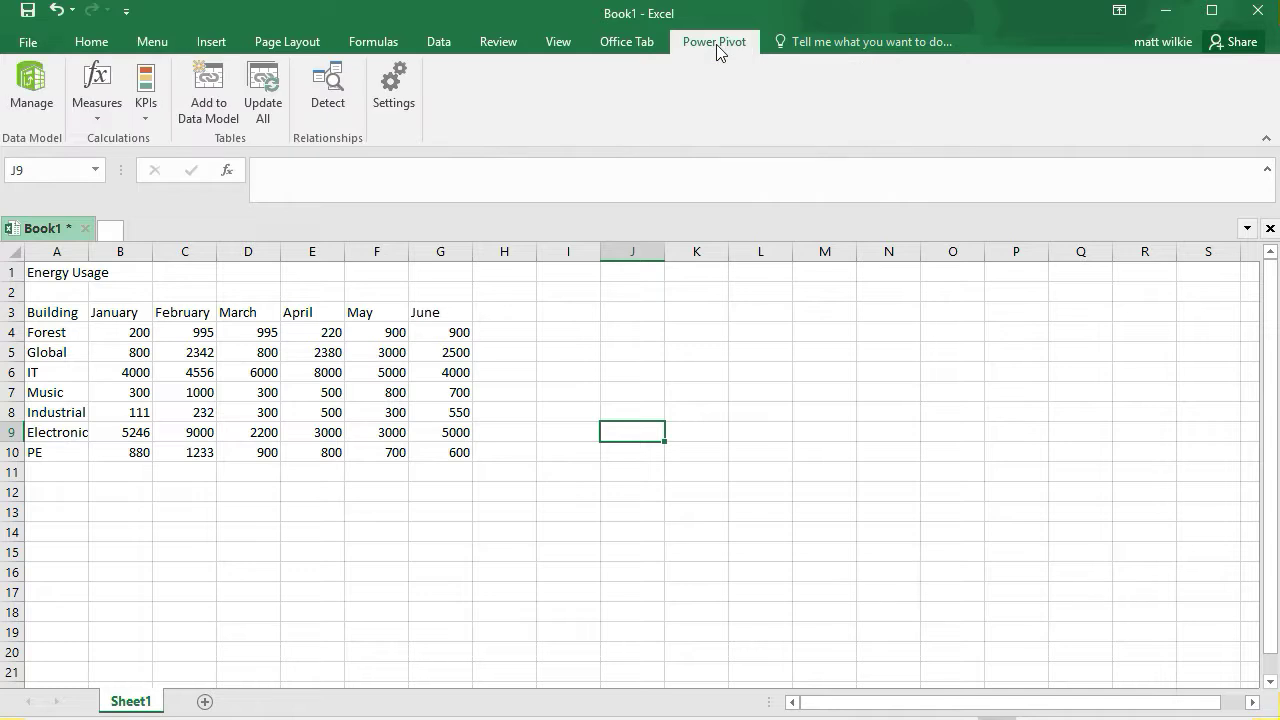
pyautogui.click(145, 110)
pyautogui.click(145, 110)
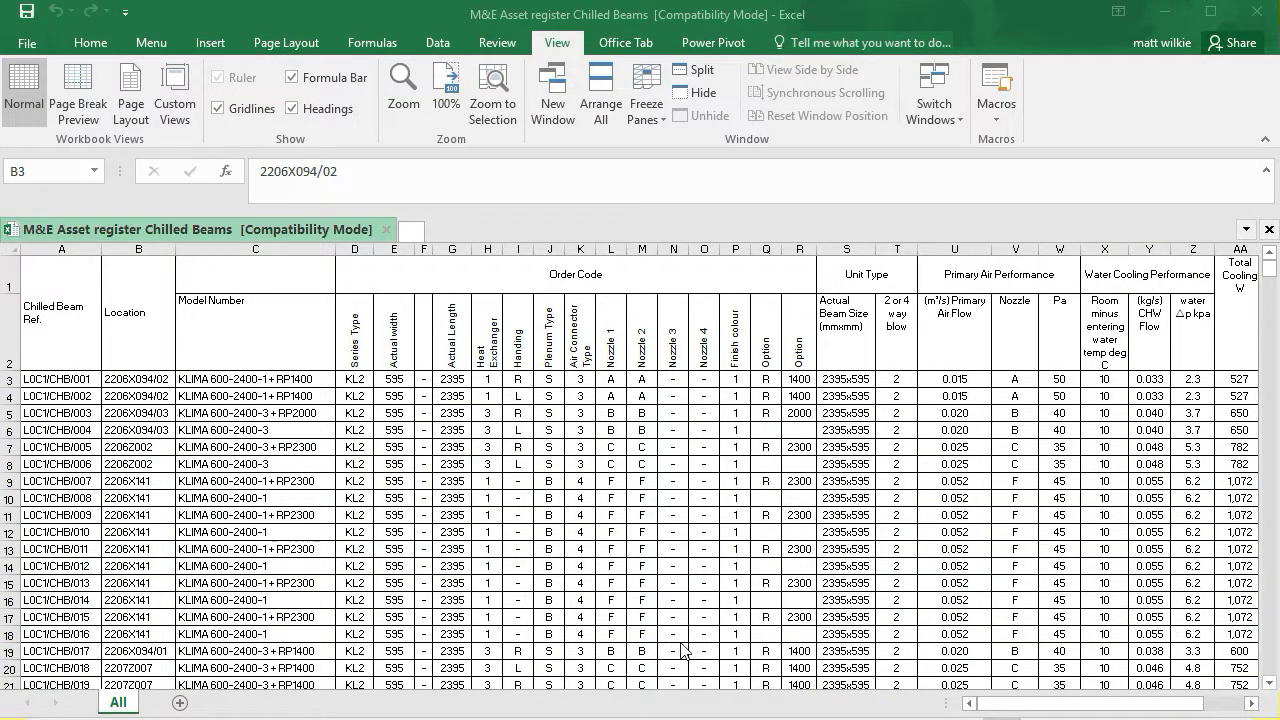
# Scroll across and down the chilled beam asset register to examine its columns and rows
pyautogui.click(243, 409)
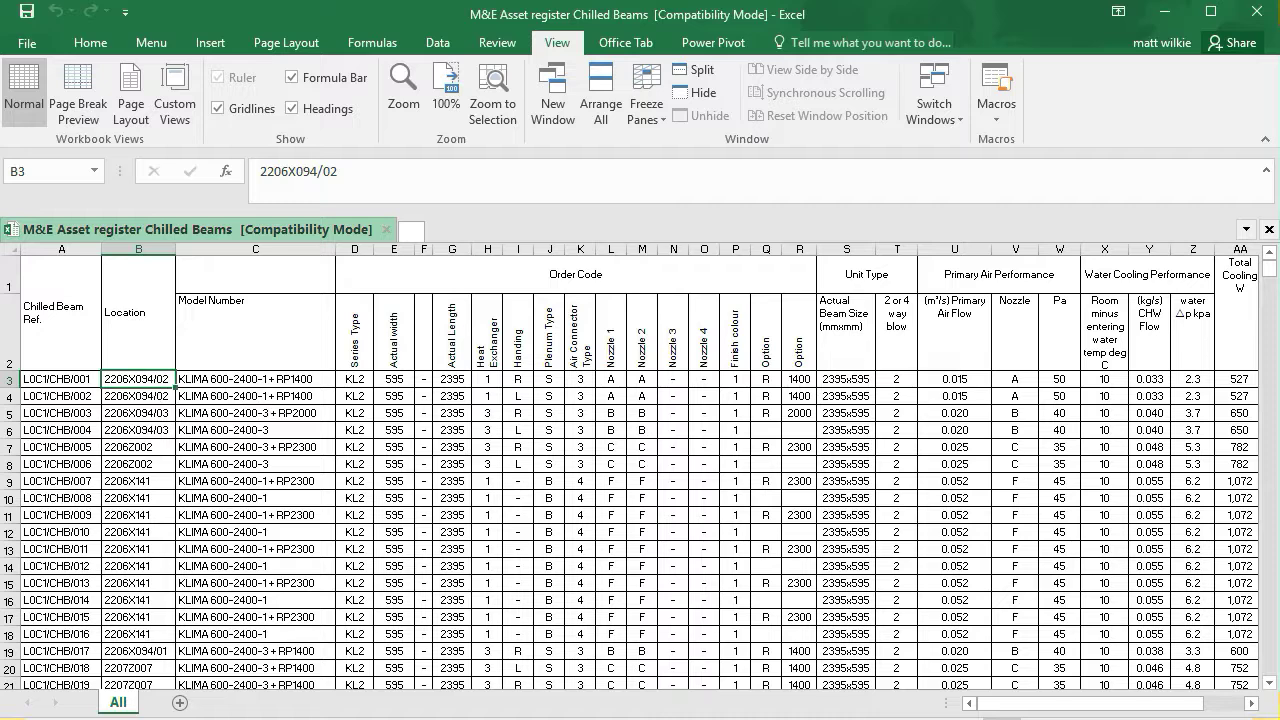
pyautogui.moveTo(1060, 703); pyautogui.dragTo(1104, 703)
pyautogui.moveTo(58, 583); pyautogui.dragTo(93, 634)
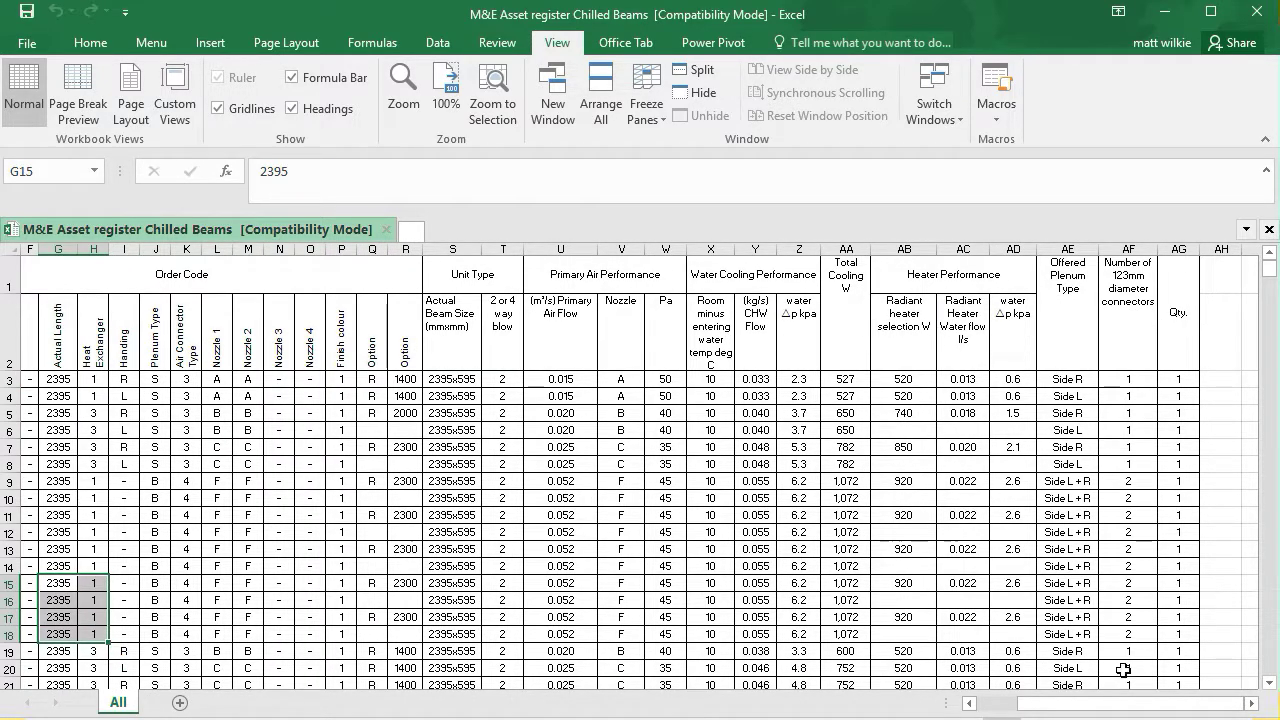
pyautogui.moveTo(1126, 703); pyautogui.dragTo(1085, 703)
pyautogui.click(142, 410)
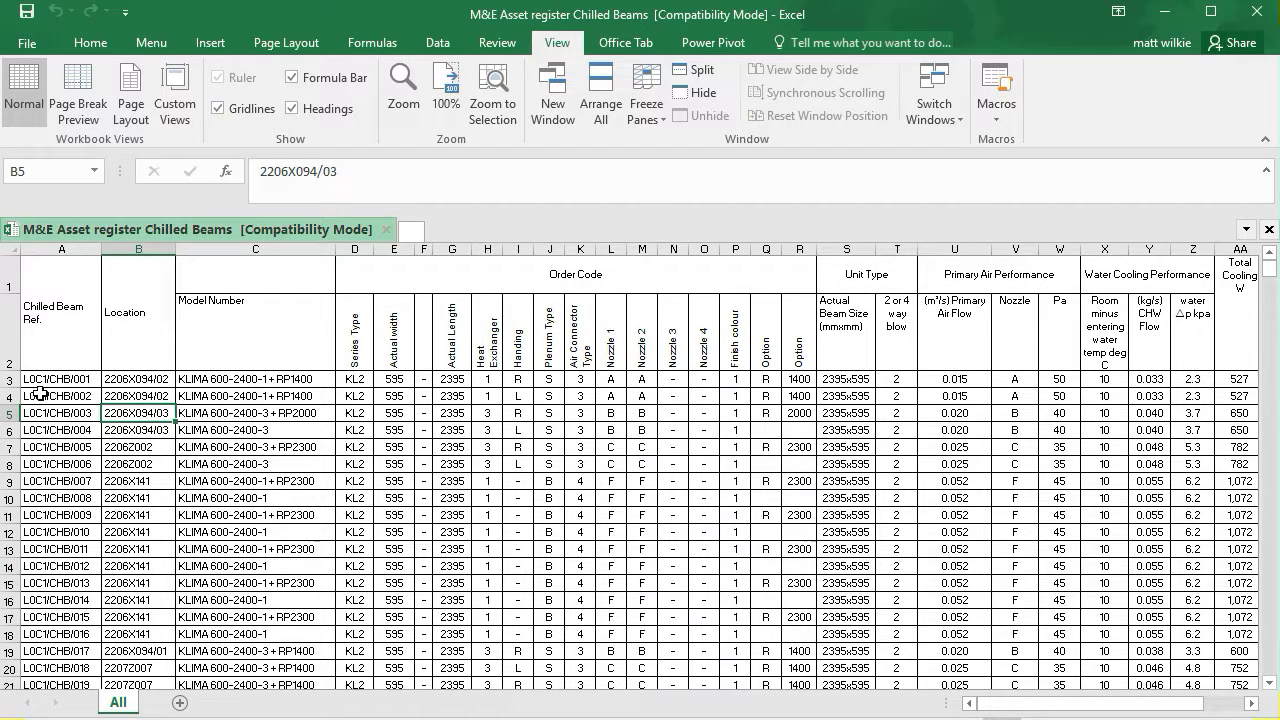
pyautogui.moveTo(992, 708); pyautogui.dragTo(826, 708)
pyautogui.moveTo(1273, 272); pyautogui.dragTo(1275, 222)
# Freeze panes at cell B3 so the heading rows and the reference column stay visible
pyautogui.click(133, 381)
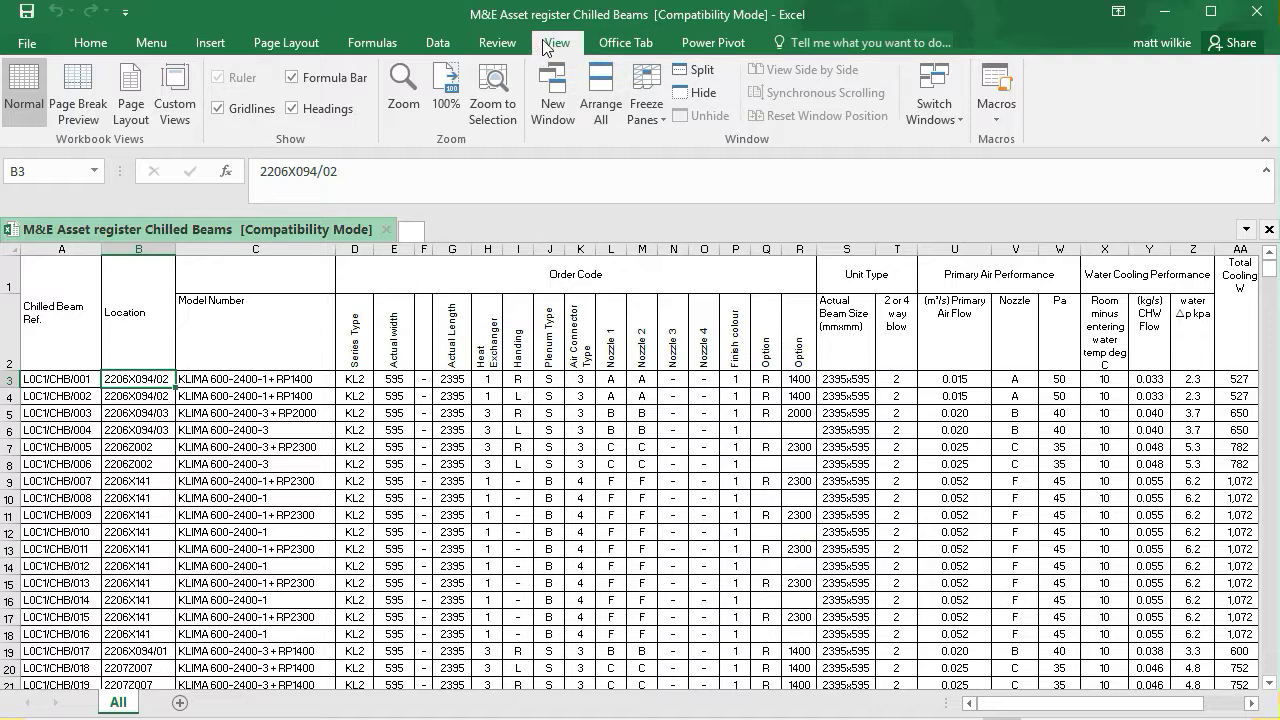
pyautogui.click(651, 108)
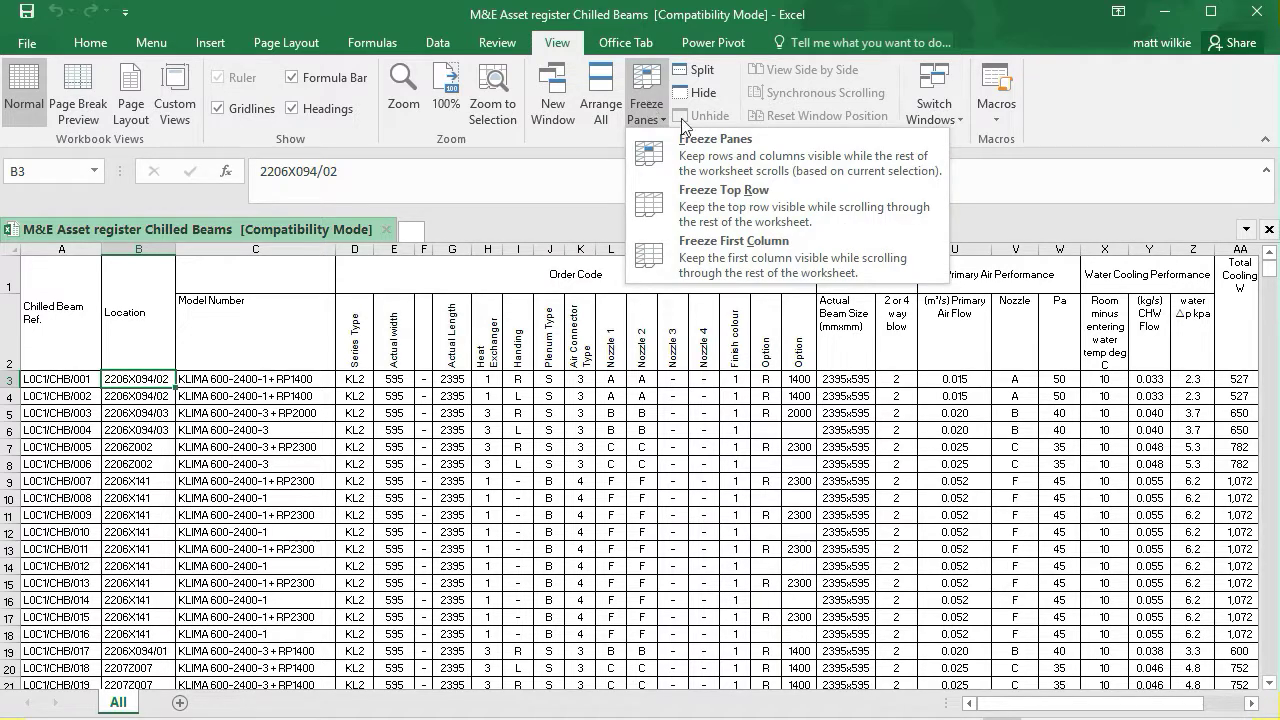
pyautogui.click(726, 163)
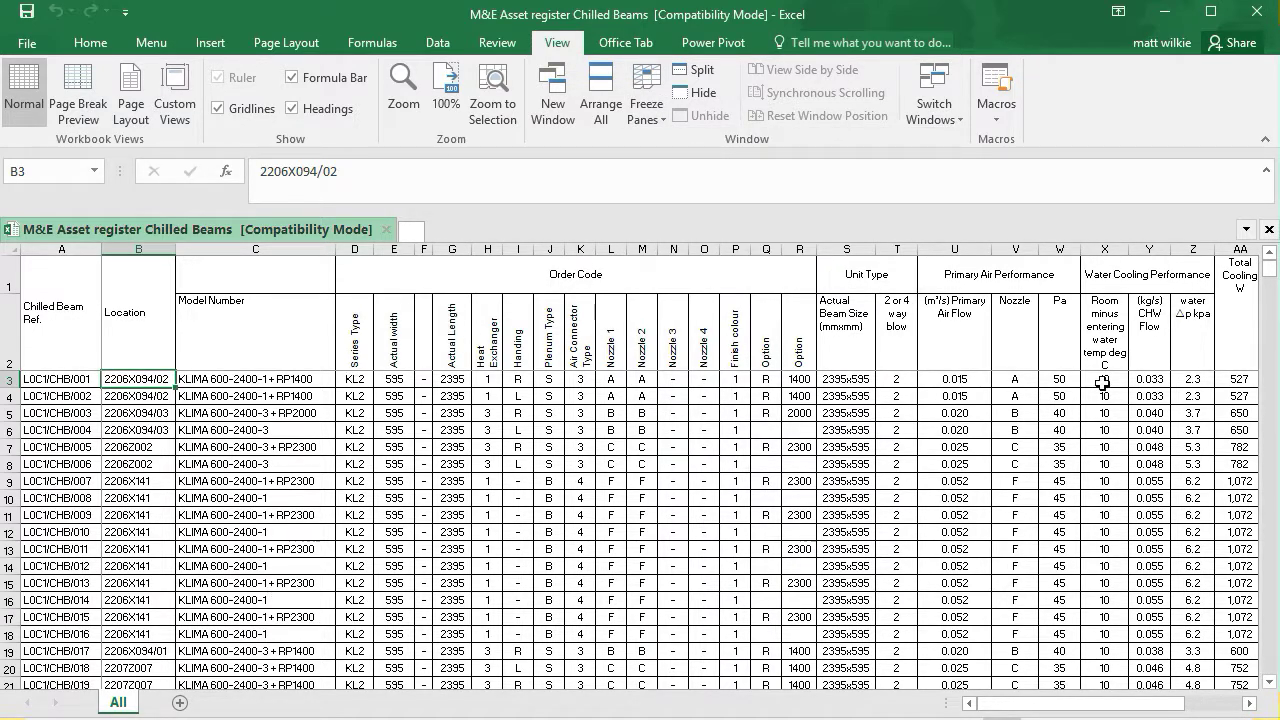
# Scroll the register sideways to check the frozen panes, then return to cell A3
pyautogui.moveTo(1268, 268)
pyautogui.mouseDown()
pyautogui.moveTo(1268, 415)
pyautogui.moveTo(1267, 266)
pyautogui.mouseUp()
pyautogui.moveTo(967, 708); pyautogui.dragTo(899, 698)
pyautogui.click(645, 112)
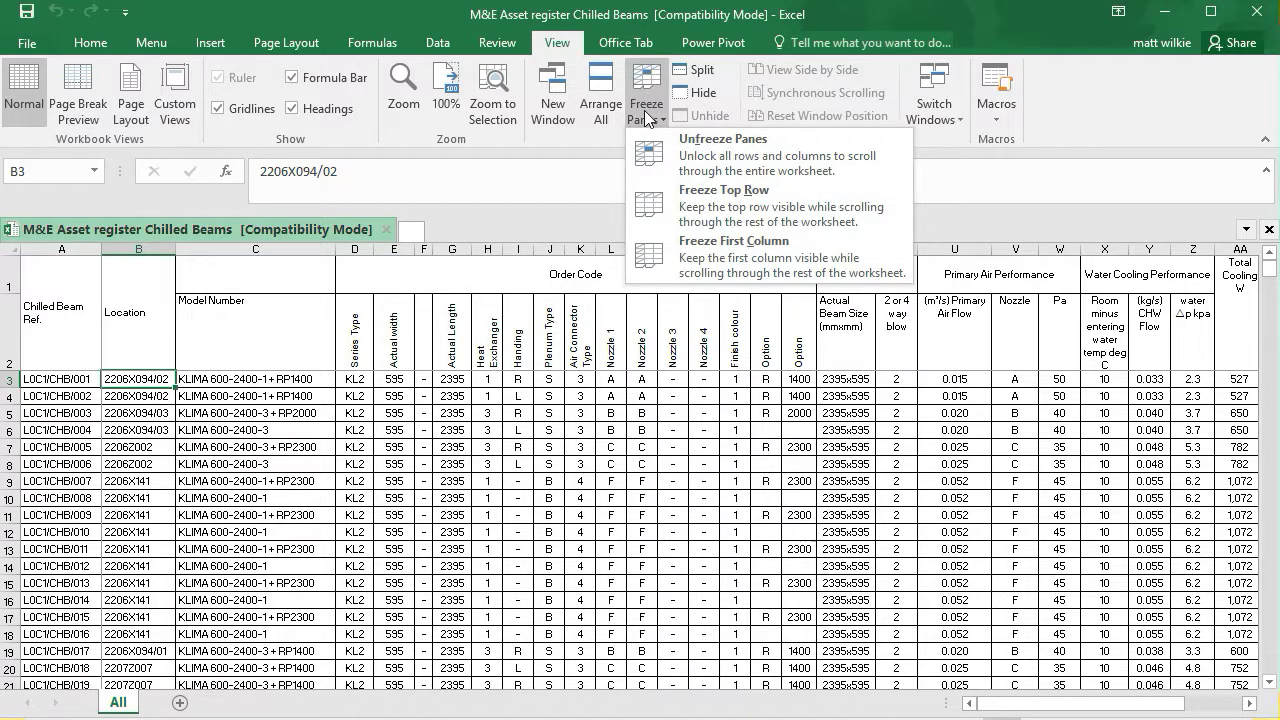
pyautogui.click(645, 112)
pyautogui.press('Left')
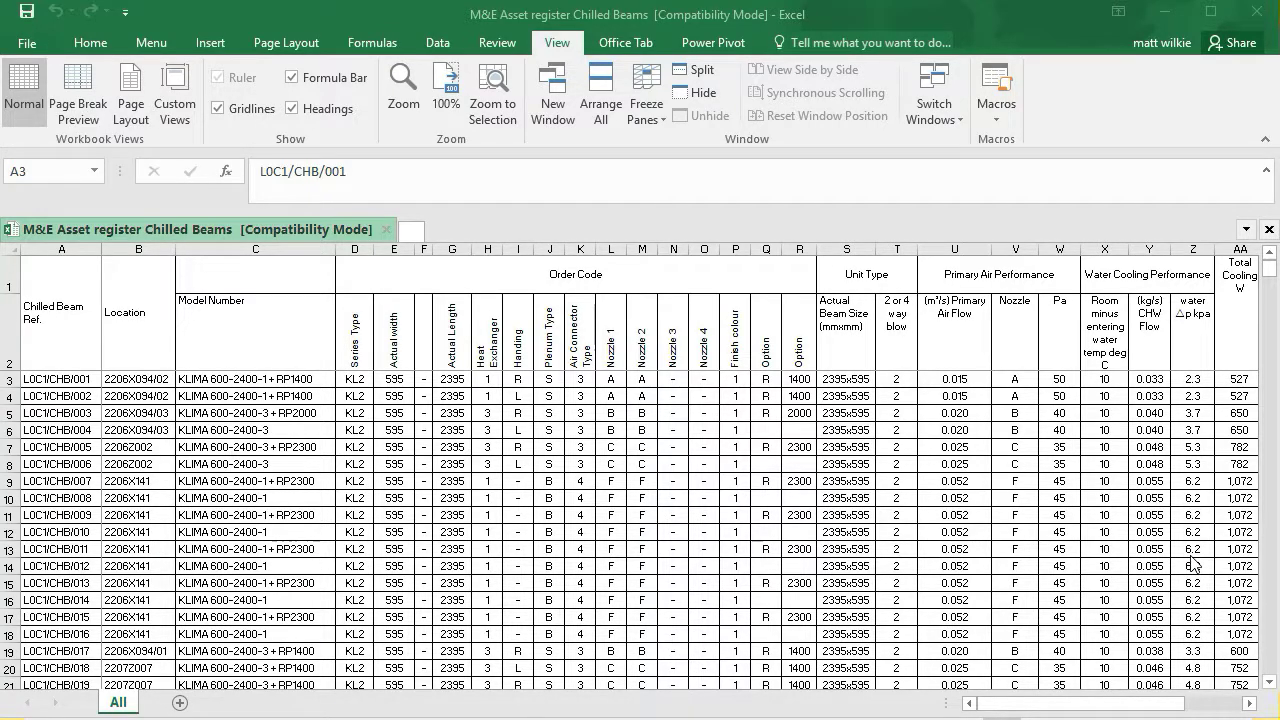
pyautogui.click(55, 384)
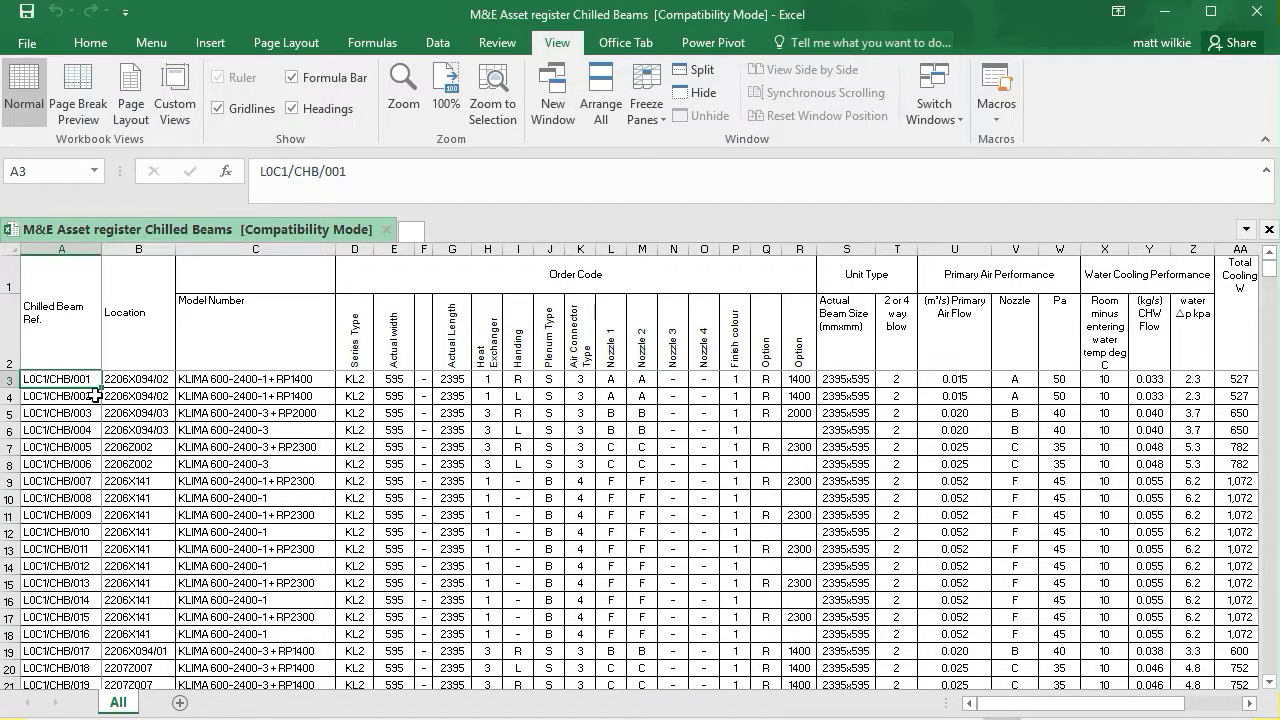
# Step along row 3 one cell at a time through the frozen and scrolling columns
pyautogui.press('Right')
pyautogui.press('Right')
pyautogui.press('Right')
pyautogui.press('Right')
pyautogui.press('Right')
pyautogui.press('Right')
pyautogui.press('Right')
pyautogui.press('Right')
pyautogui.press('Right')
pyautogui.press('Right')
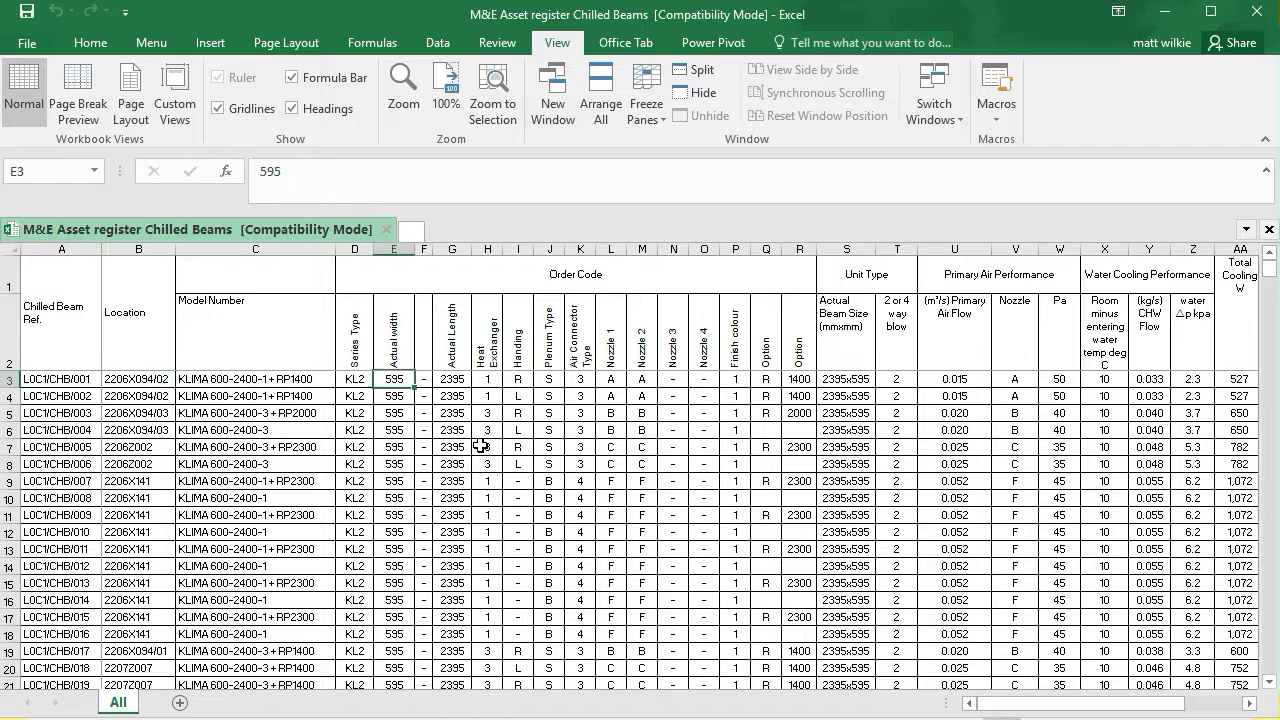
pyautogui.press('Right')
pyautogui.press('Right')
pyautogui.press('Right')
pyautogui.press('Left')
pyautogui.press('Left')
pyautogui.press('Left')
pyautogui.press('Left')
pyautogui.press('Left')
pyautogui.press('Left')
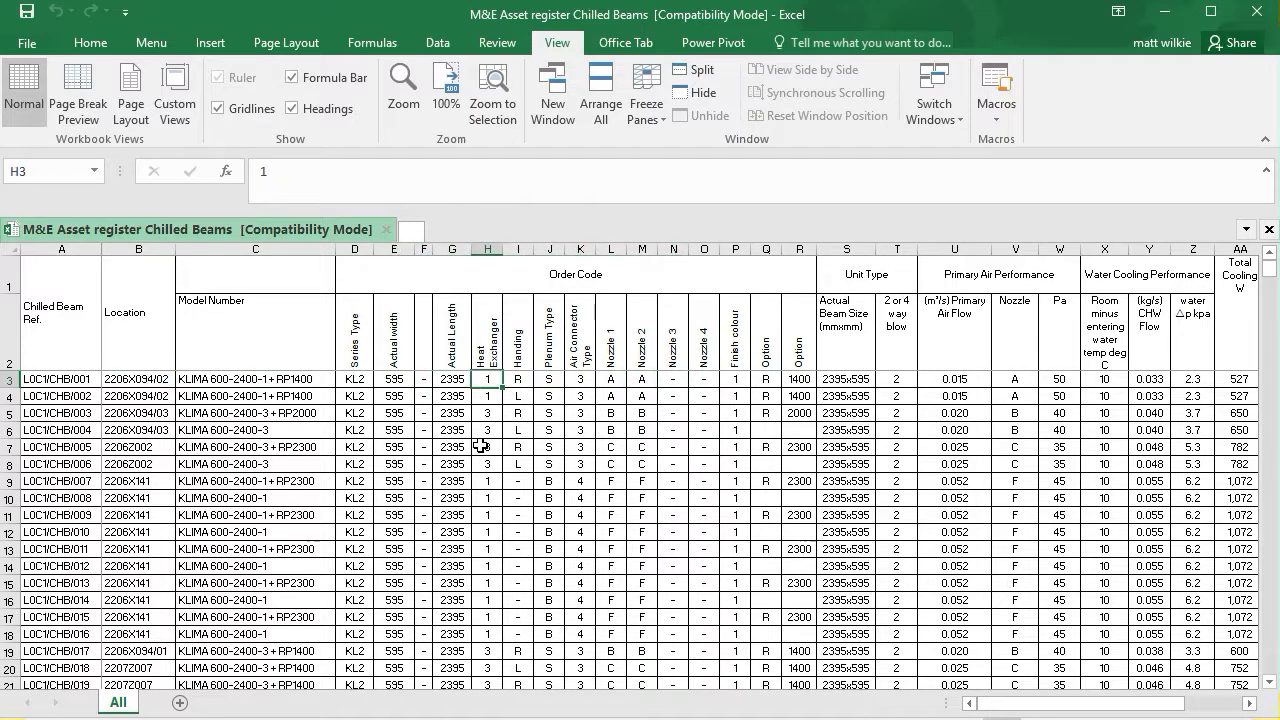
pyautogui.press('Right')
pyautogui.press('Right')
pyautogui.press('Right')
pyautogui.press('Right')
pyautogui.press('Right')
pyautogui.press('Right')
pyautogui.press('Right')
pyautogui.press('Right')
pyautogui.press('Right')
pyautogui.press('Right')
pyautogui.press('Right')
pyautogui.press('Right')
pyautogui.press('Right')
pyautogui.press('Right')
pyautogui.press('Right')
pyautogui.press('Right')
pyautogui.press('Right')
pyautogui.press('Right')
pyautogui.press('Right')
pyautogui.press('Right')
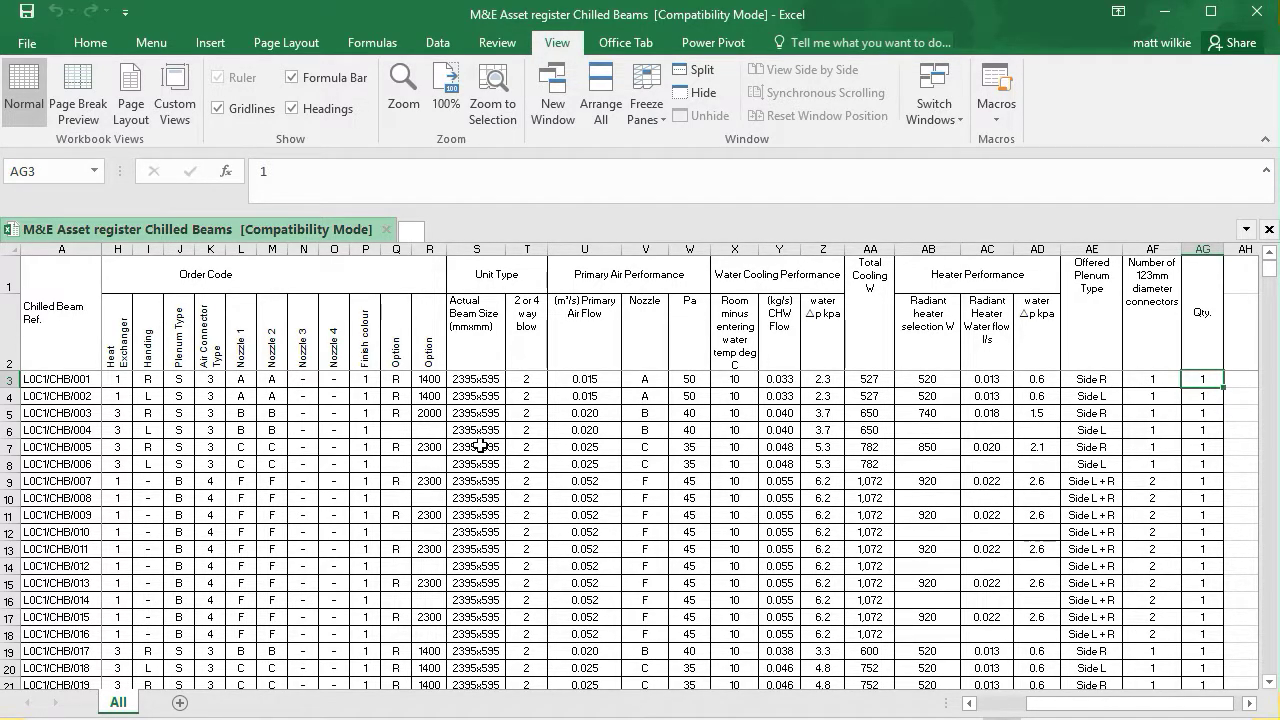
# Jump through the data blocks of the Qty. column to the last row and back to the top
pyautogui.hotkey('ctrl', 'Down')
pyautogui.press('Down')
pyautogui.scroll(-1, 481, 446)
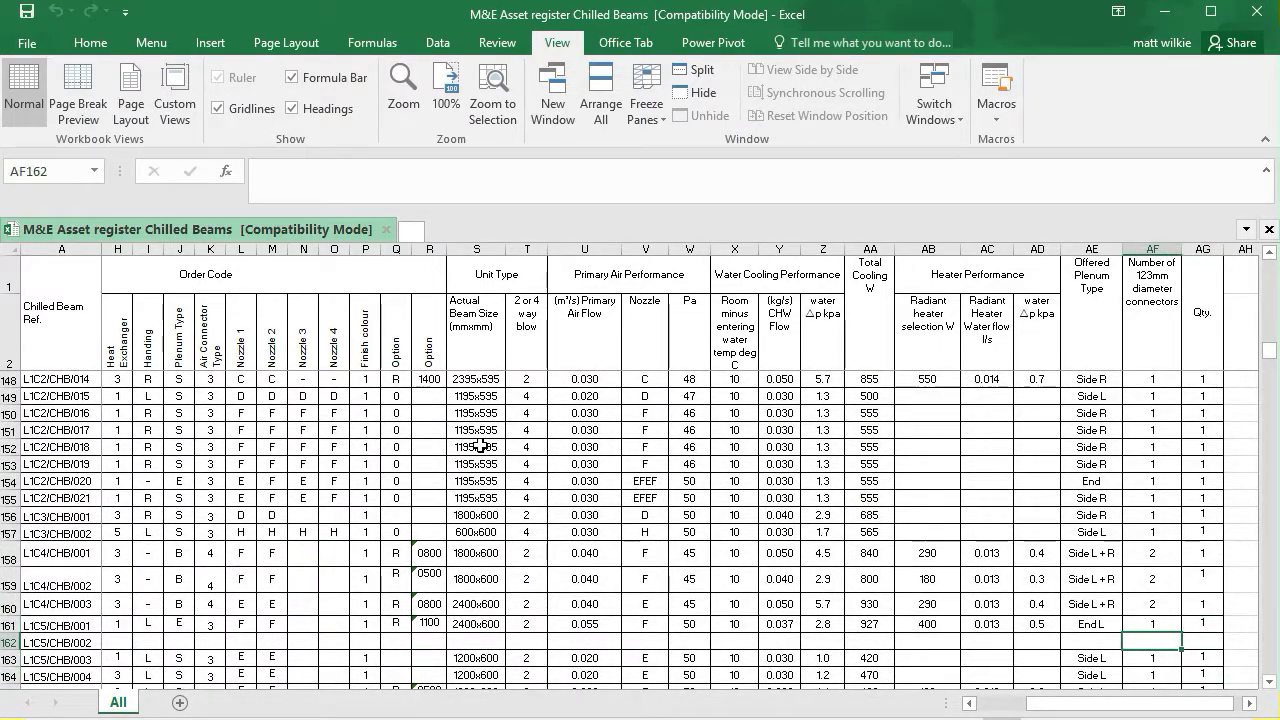
pyautogui.hscroll(1, 481, 446)
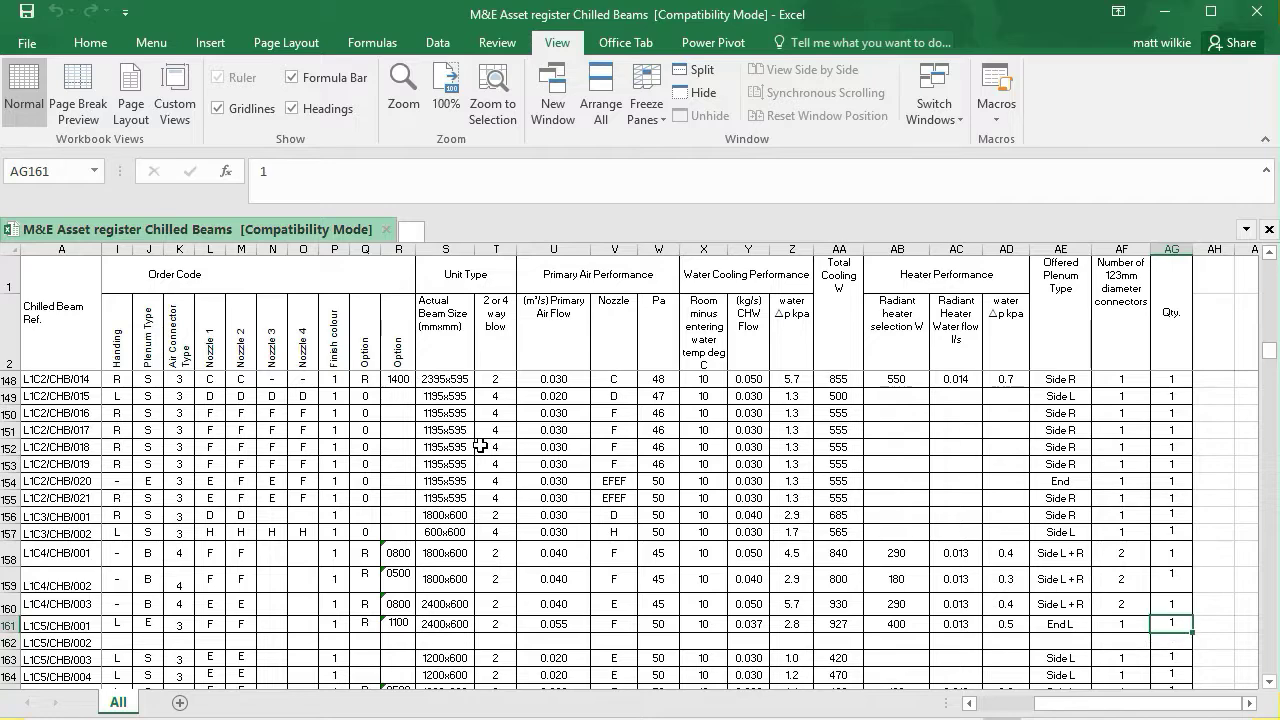
pyautogui.press('Down')
pyautogui.hotkey('ctrl', 'Down')
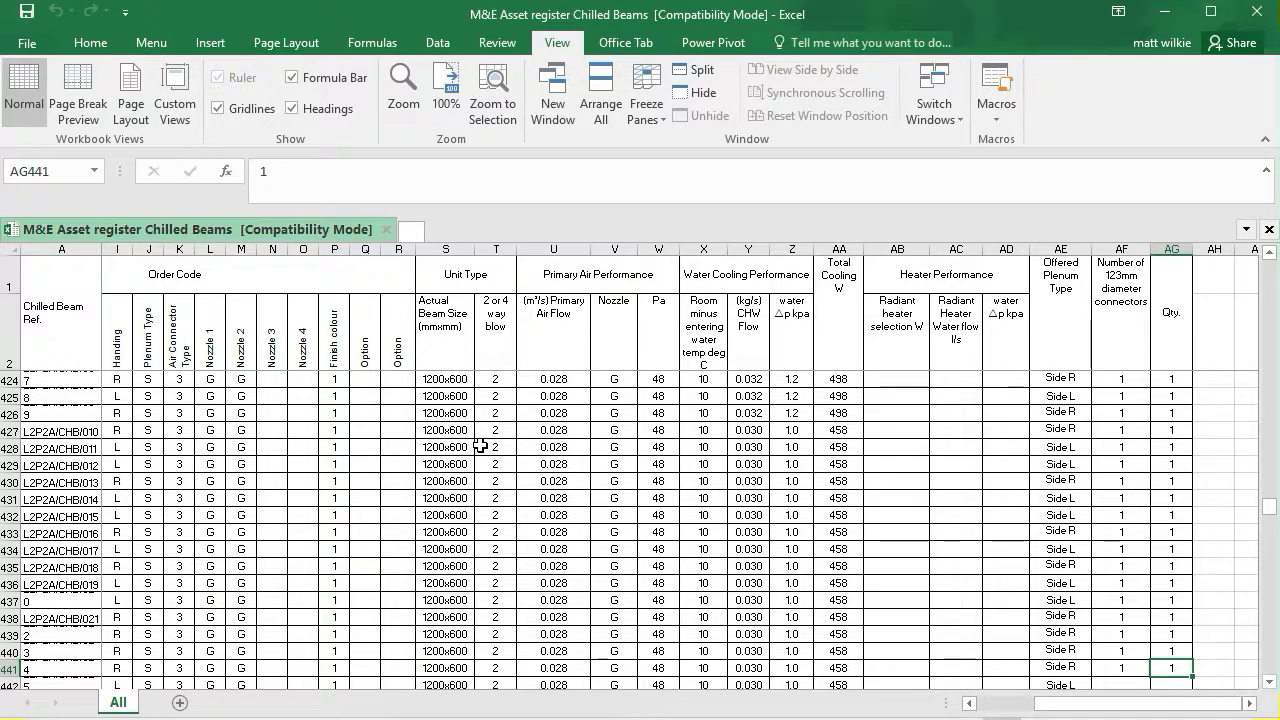
pyautogui.hotkey('ctrl', 'Down')
pyautogui.hotkey('ctrl', 'Down')
pyautogui.hotkey('ctrl', 'Down')
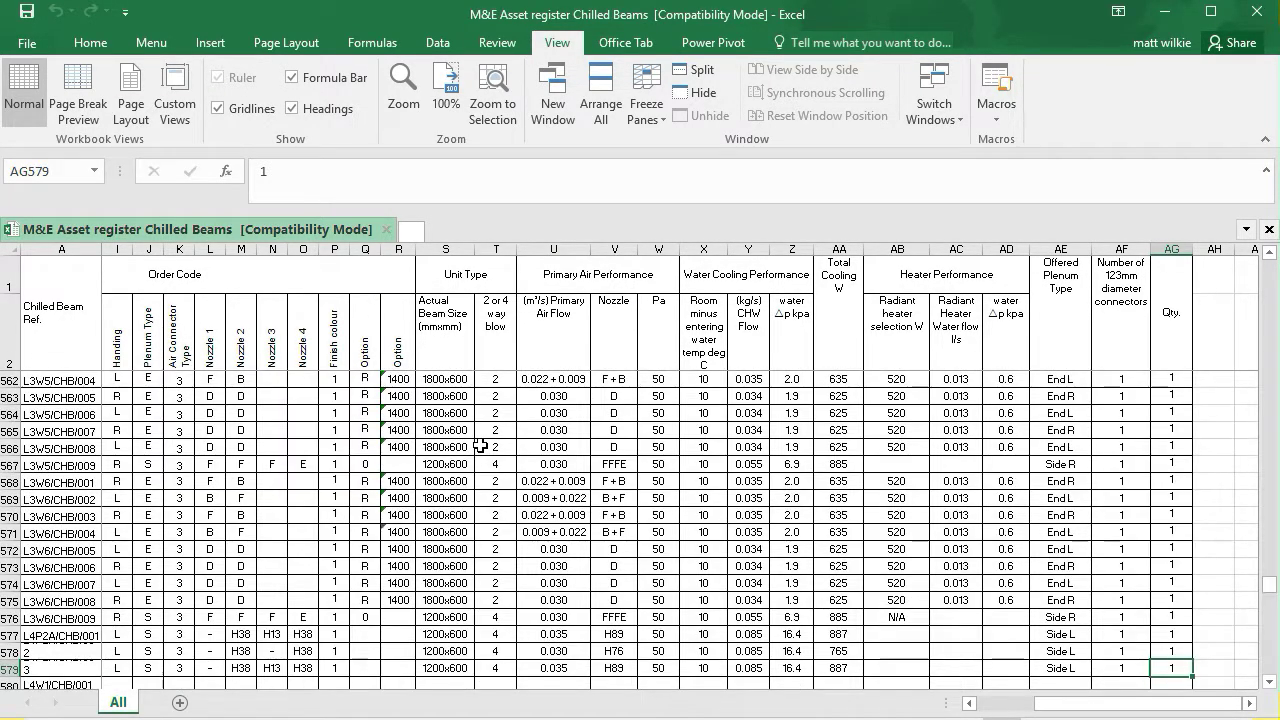
pyautogui.hotkey('ctrl', 'Down')
pyautogui.hotkey('ctrl', 'Down')
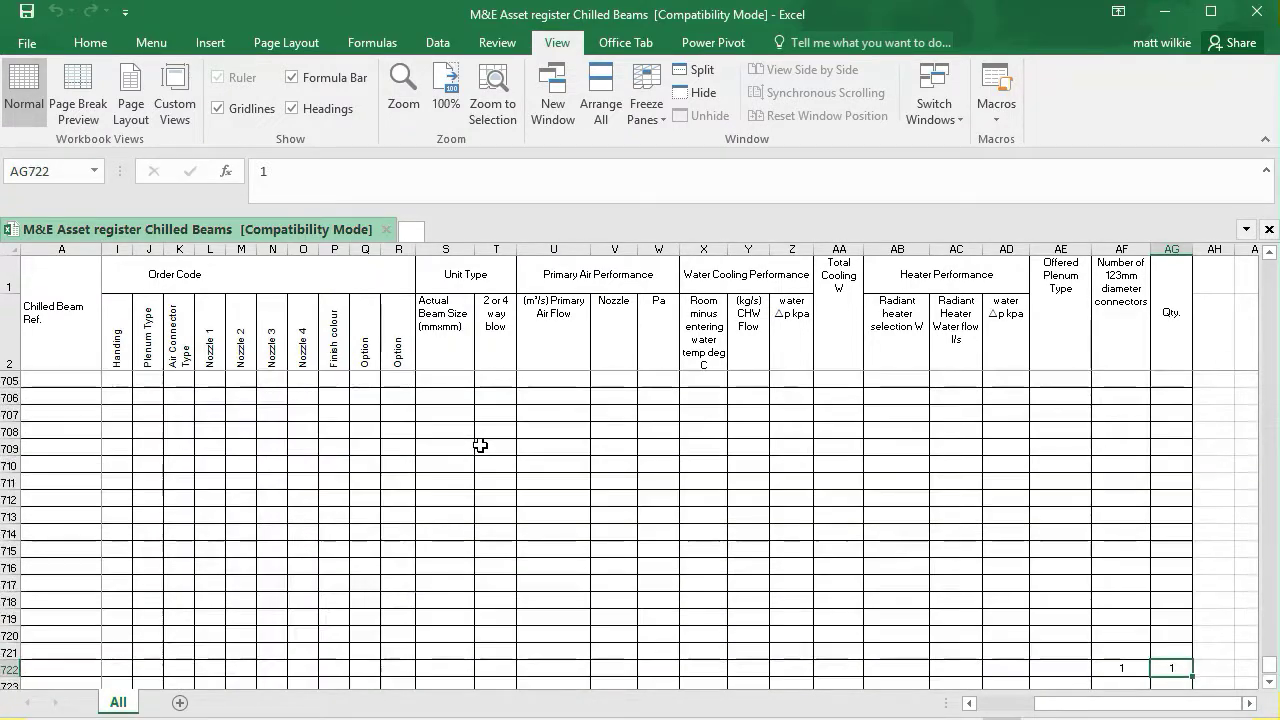
pyautogui.hotkey('ctrl', 'Up')
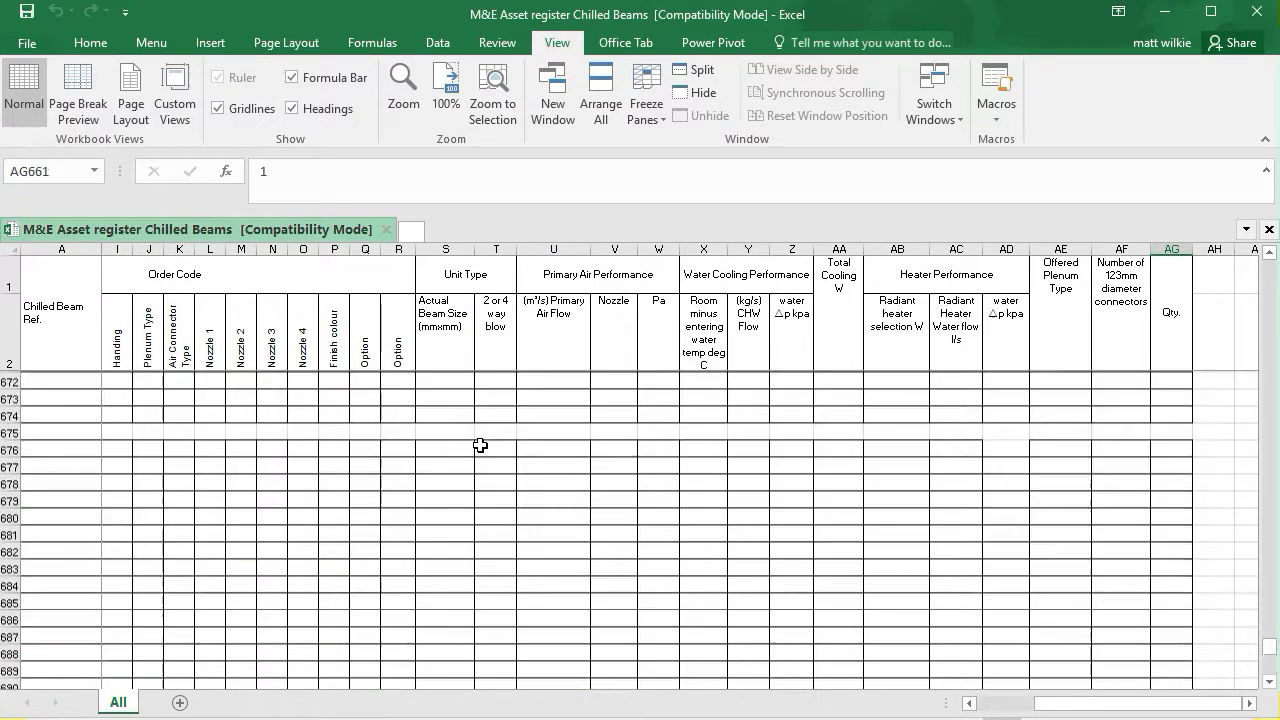
pyautogui.hotkey('ctrl', 'Left')
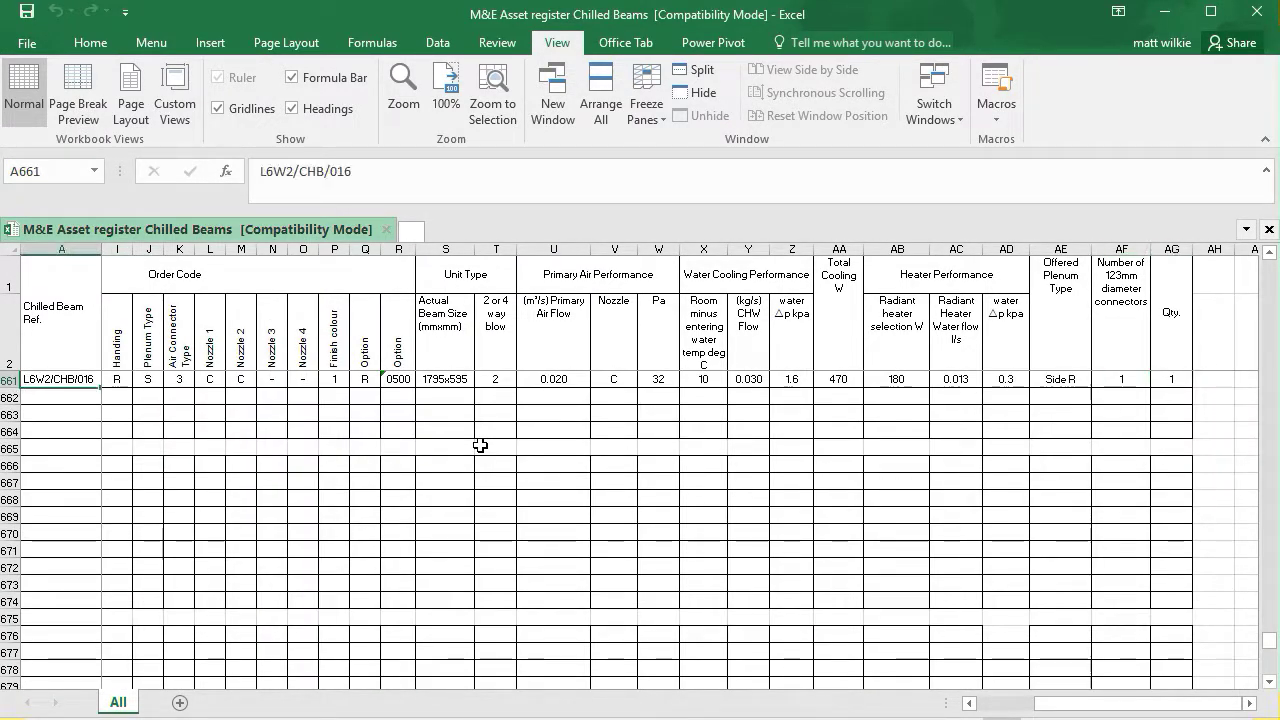
pyautogui.press('Up')
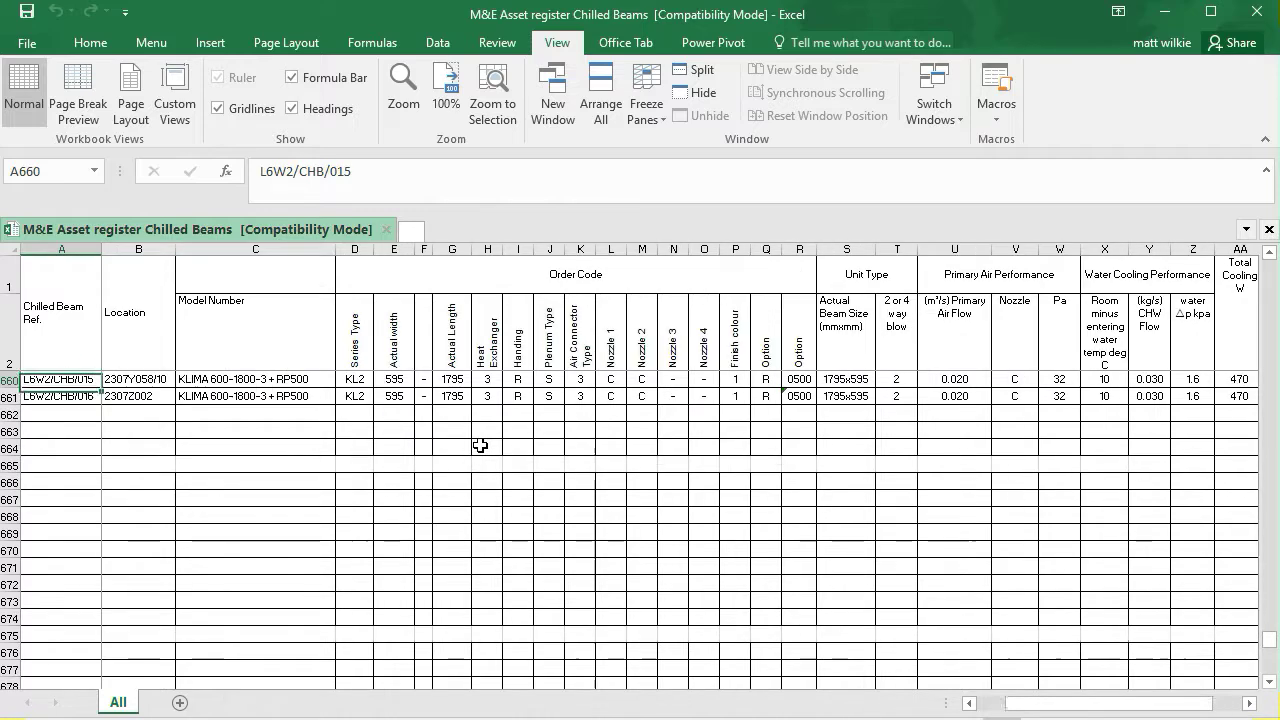
pyautogui.press('Up')
pyautogui.press('Down')
pyautogui.press('Down')
pyautogui.hotkey('ctrl', 'Home')
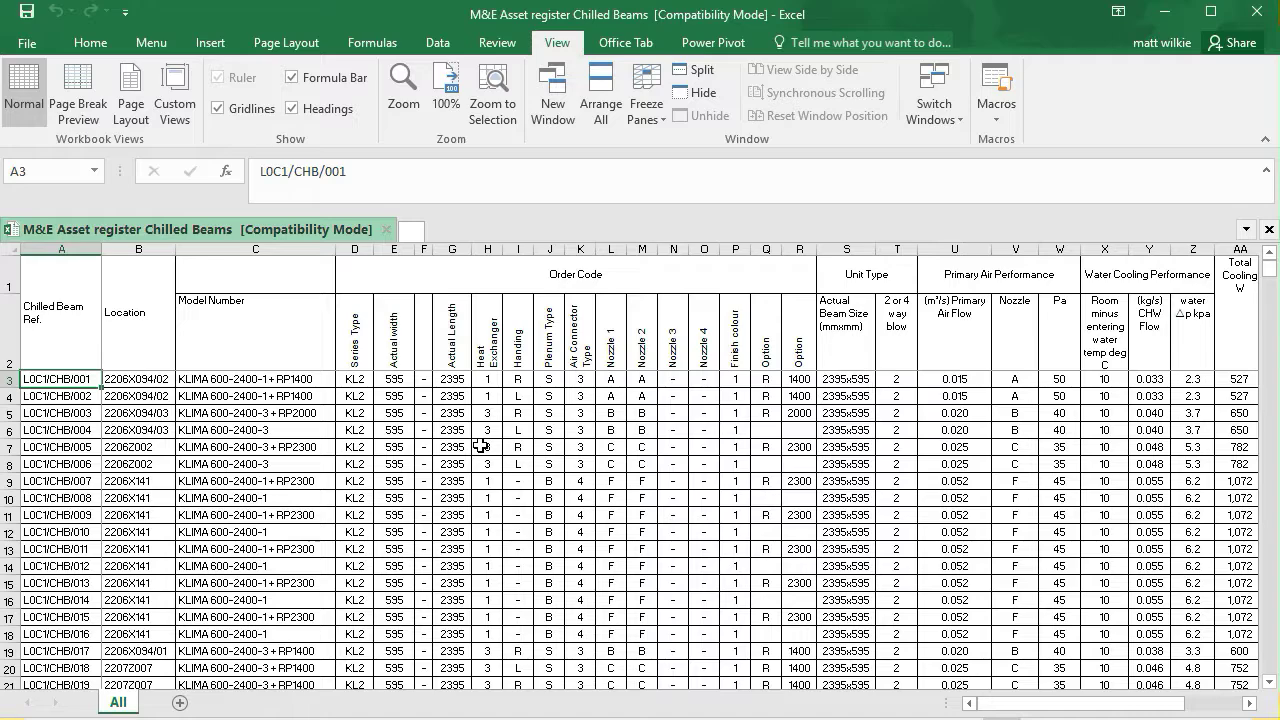
# Jump between the ends of the data in the Chilled Beam Ref. and Qty. columns
pyautogui.hotkey('ctrl', 'Down')
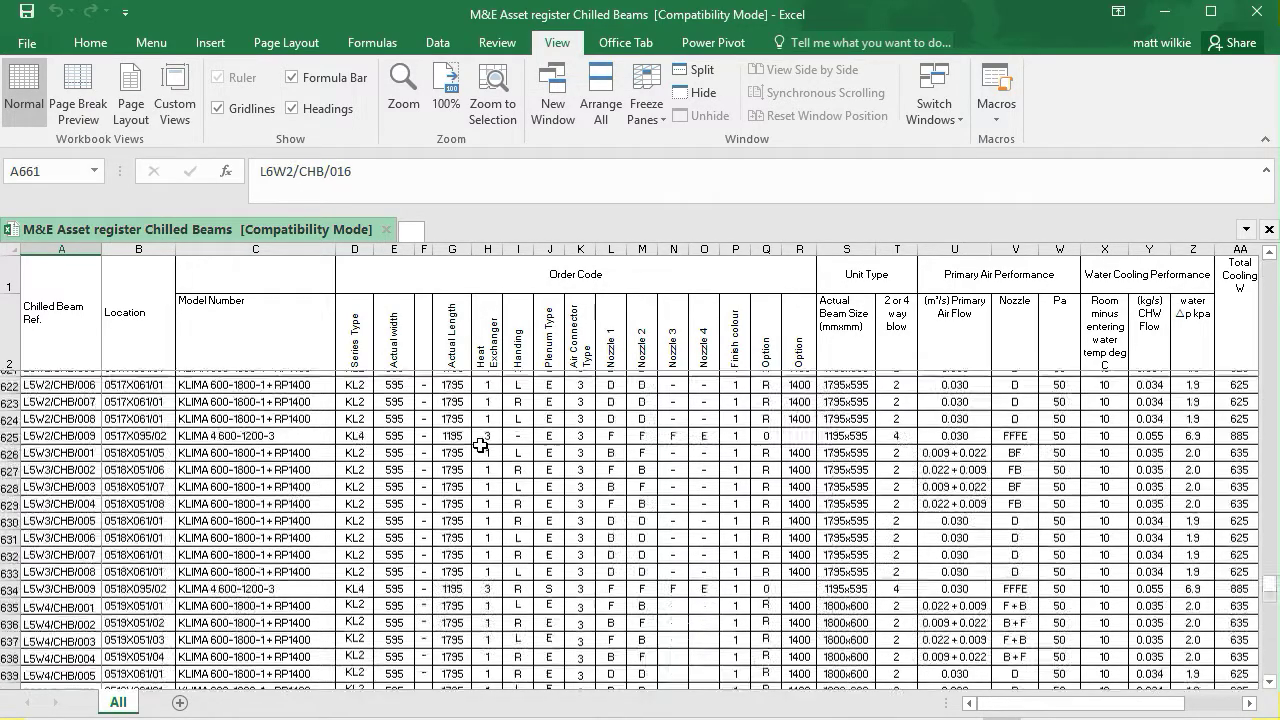
pyautogui.press('Down')
pyautogui.press('Down')
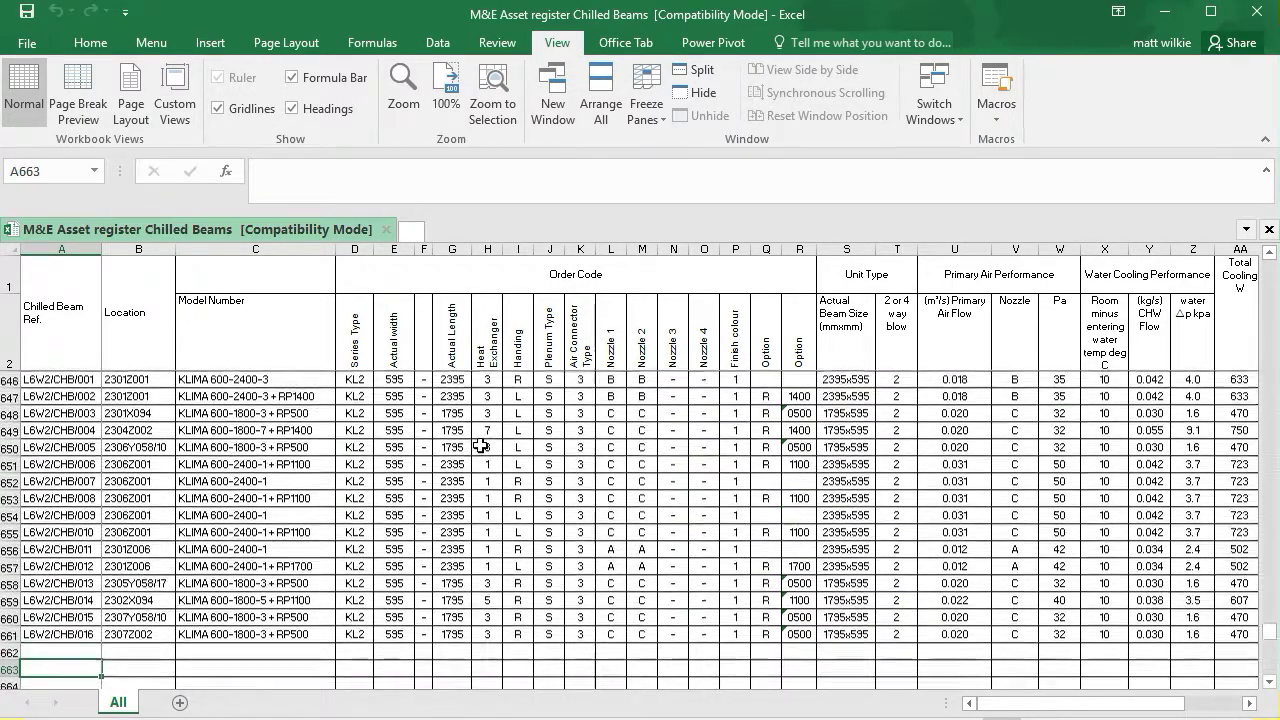
pyautogui.press('Up')
pyautogui.press('Up')
pyautogui.press('Down')
pyautogui.press('Down')
pyautogui.press('Up')
pyautogui.press('Up')
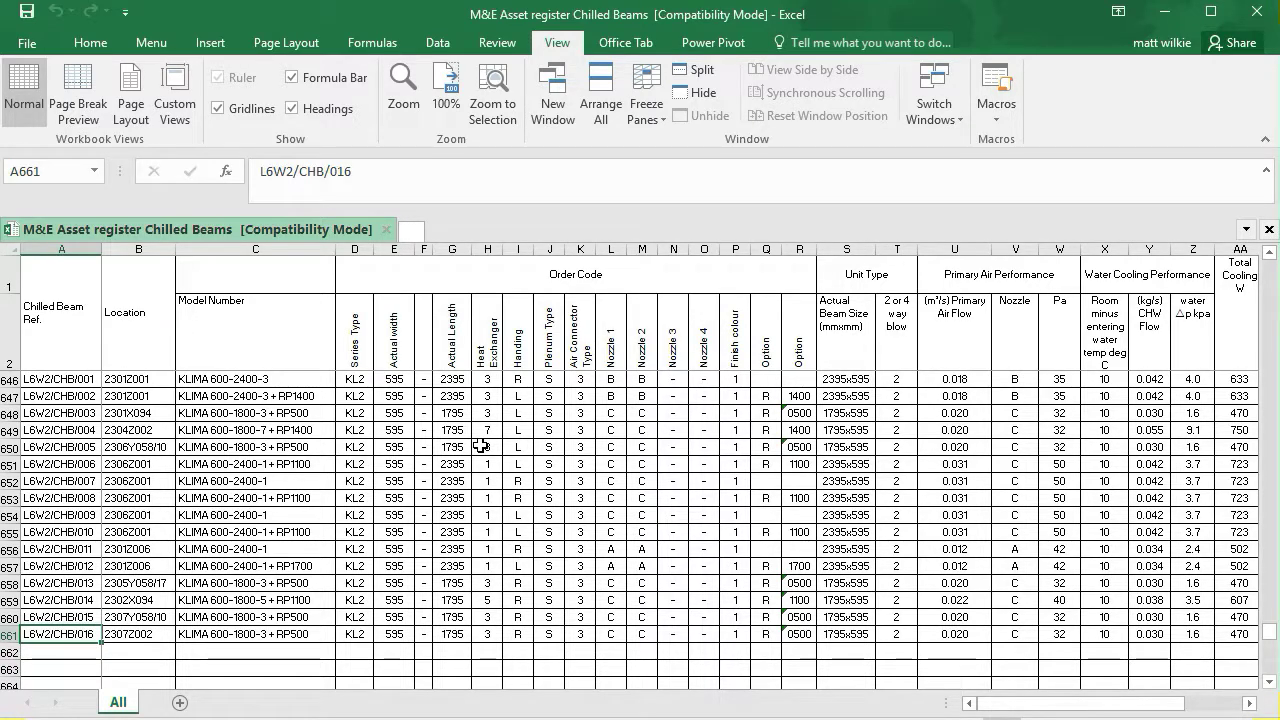
pyautogui.hotkey('ctrl', 'Right')
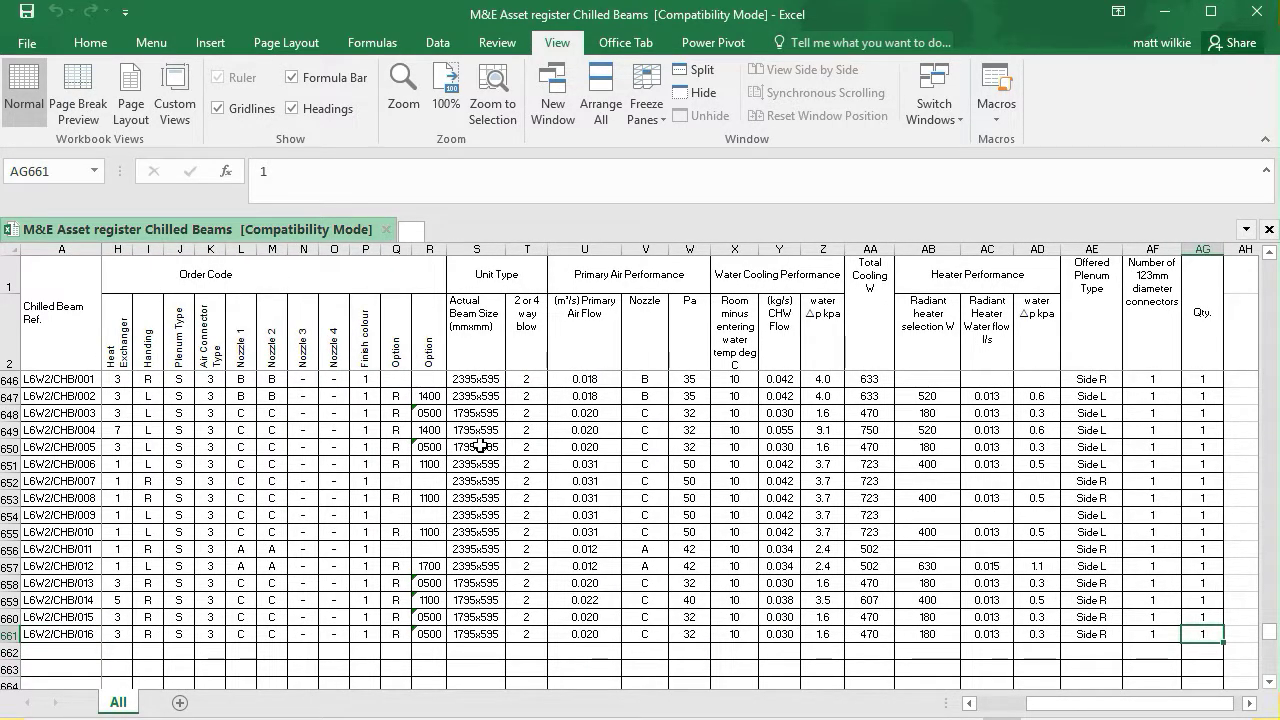
pyautogui.hotkey('ctrl', 'Up')
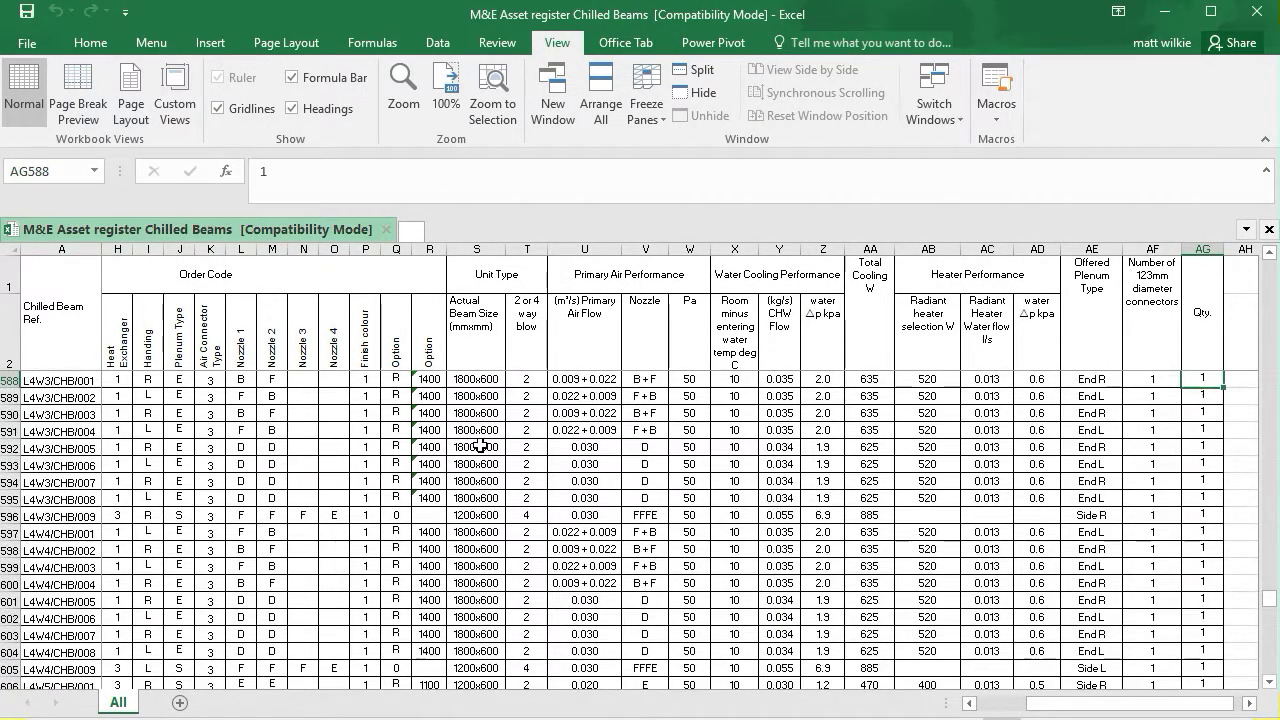
pyautogui.hotkey('ctrl', 'Up')
pyautogui.hotkey('ctrl', 'Up')
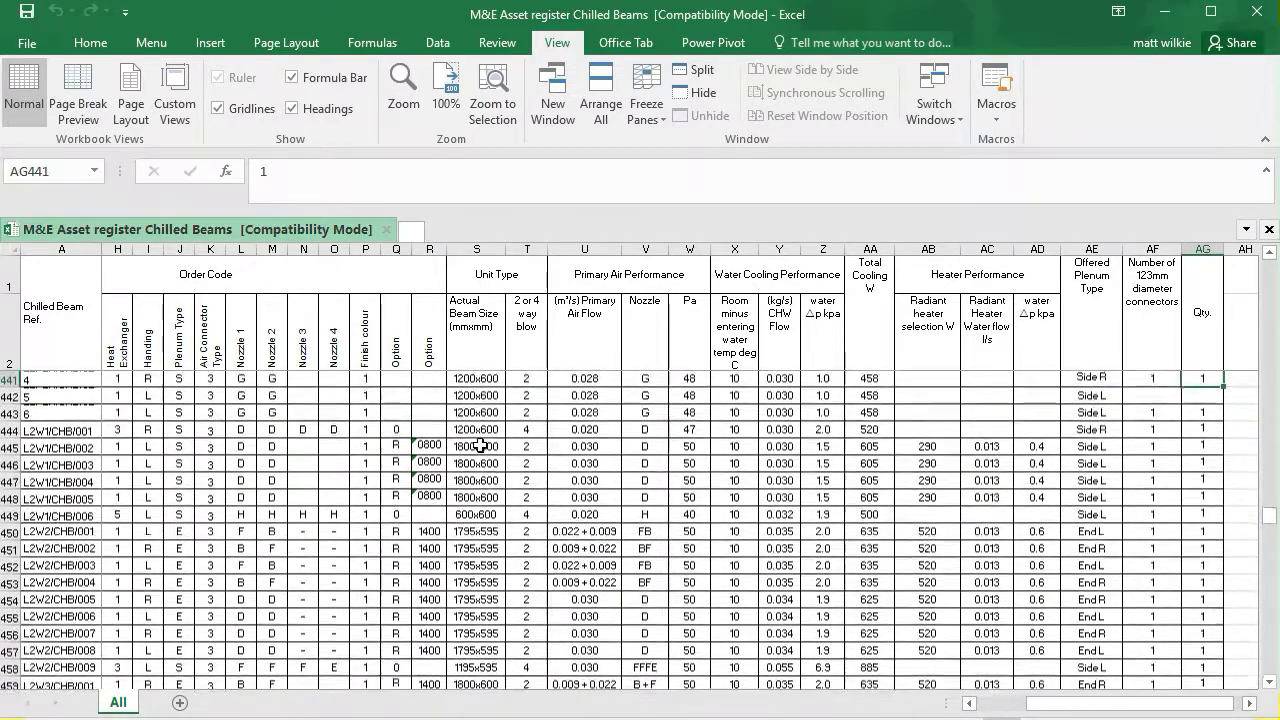
pyautogui.hotkey('ctrl', 'Up')
pyautogui.hotkey('ctrl', 'Up')
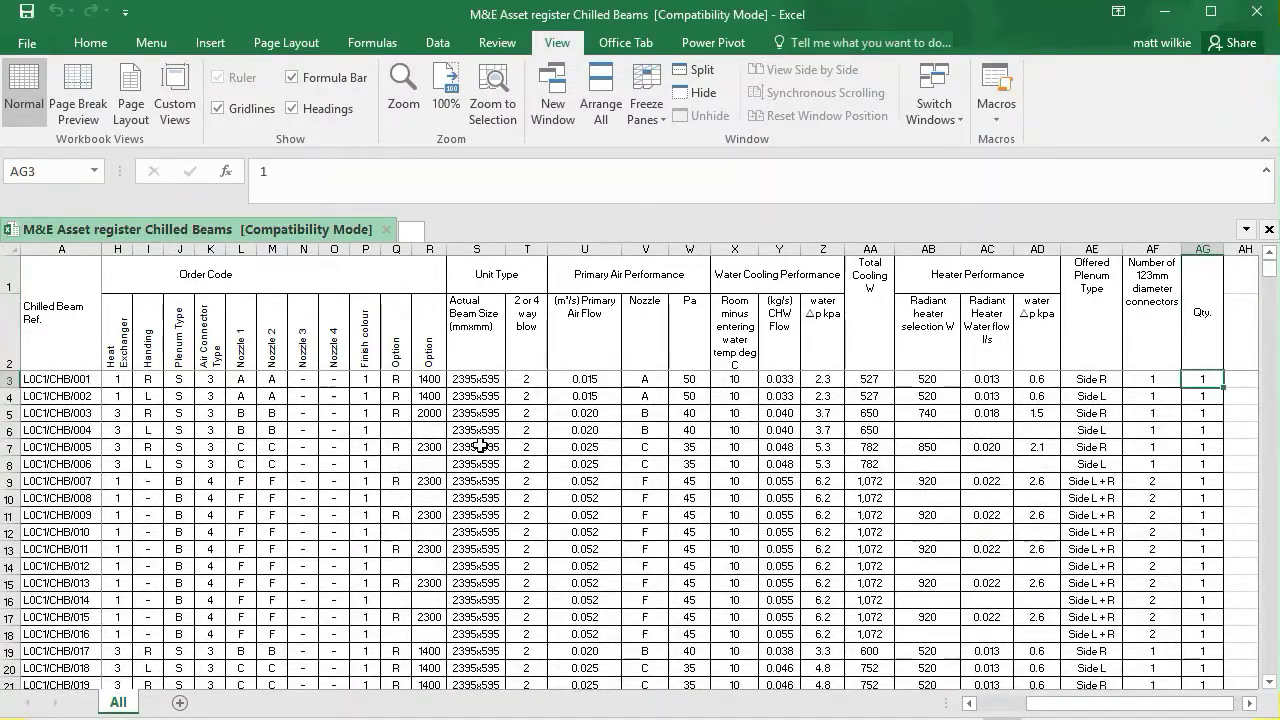
pyautogui.hotkey('ctrl', 'Left')
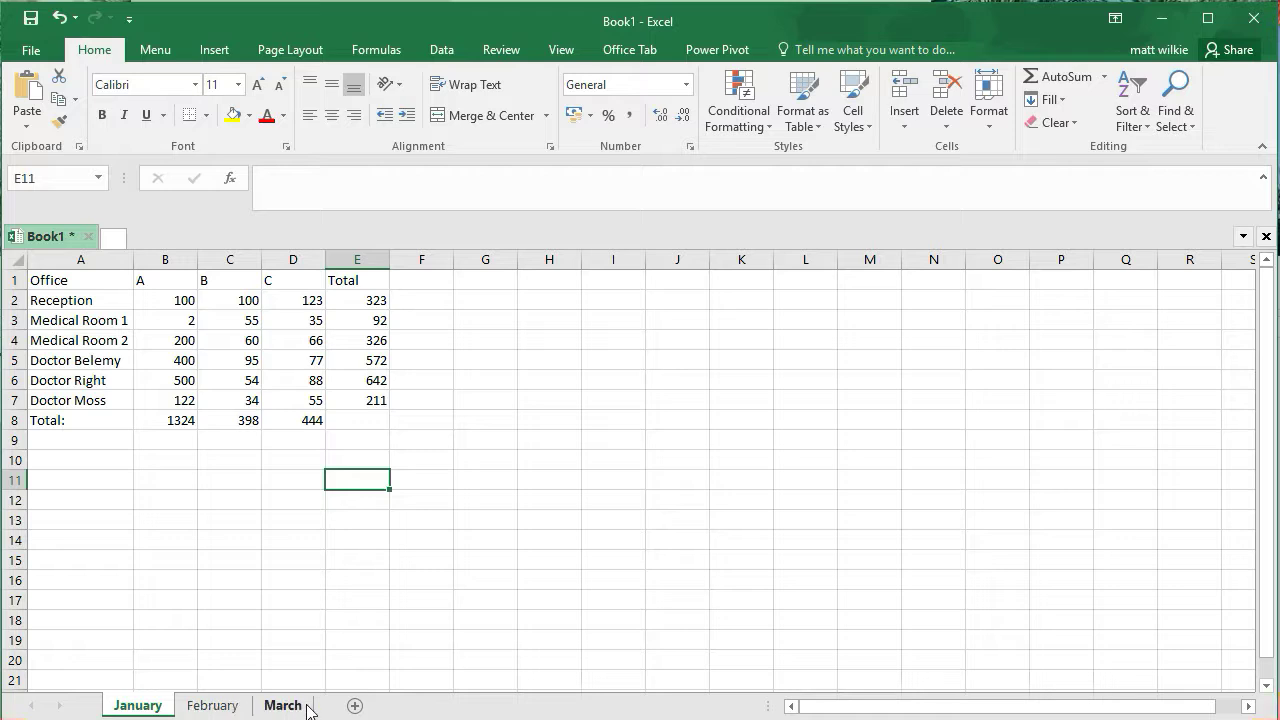
# Copy the March worksheet to the end of the workbook
pyautogui.click(212, 705)
pyautogui.click(283, 706)
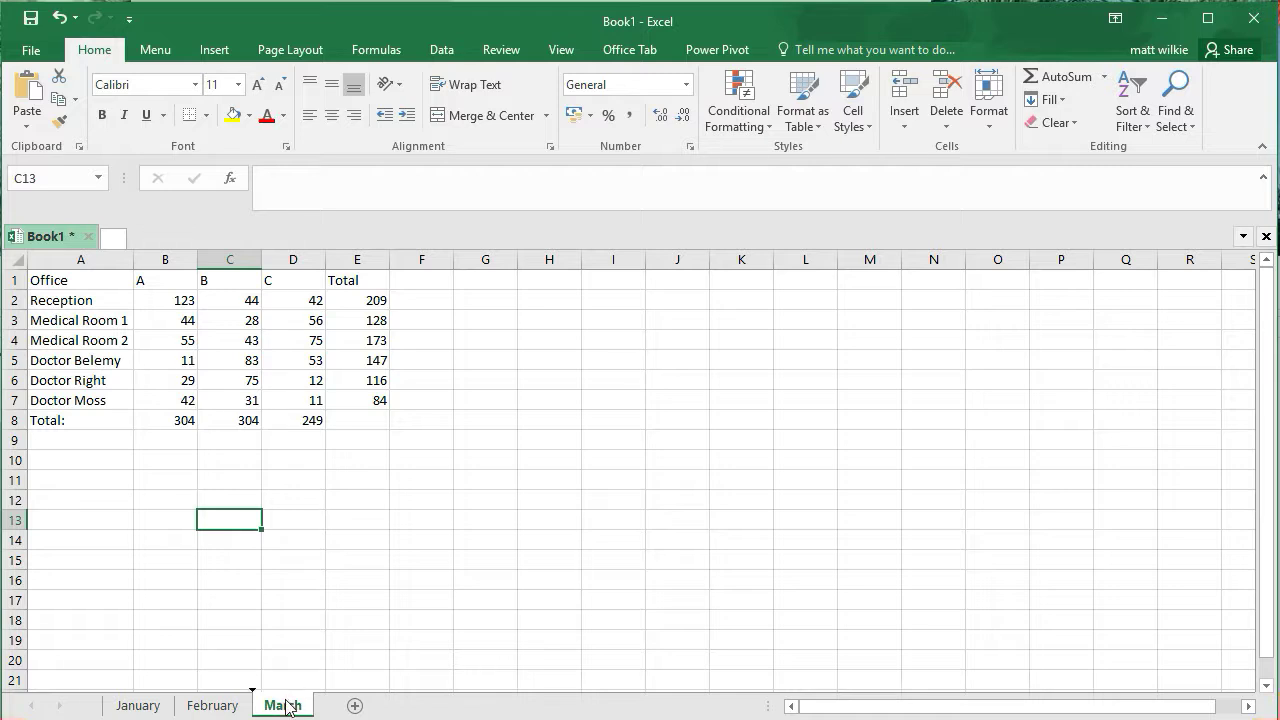
pyautogui.moveTo(286, 705); pyautogui.dragTo(355, 707)
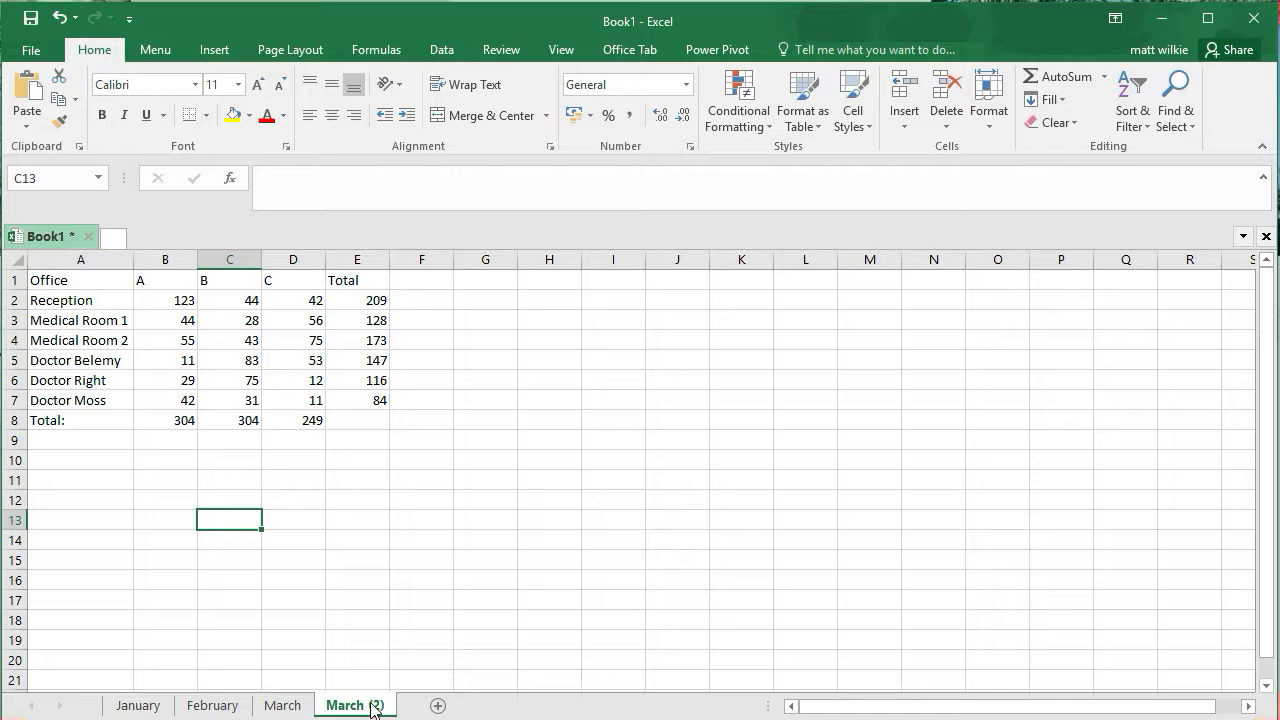
# Rename the copied sheet Total
pyautogui.doubleClick(371, 706)
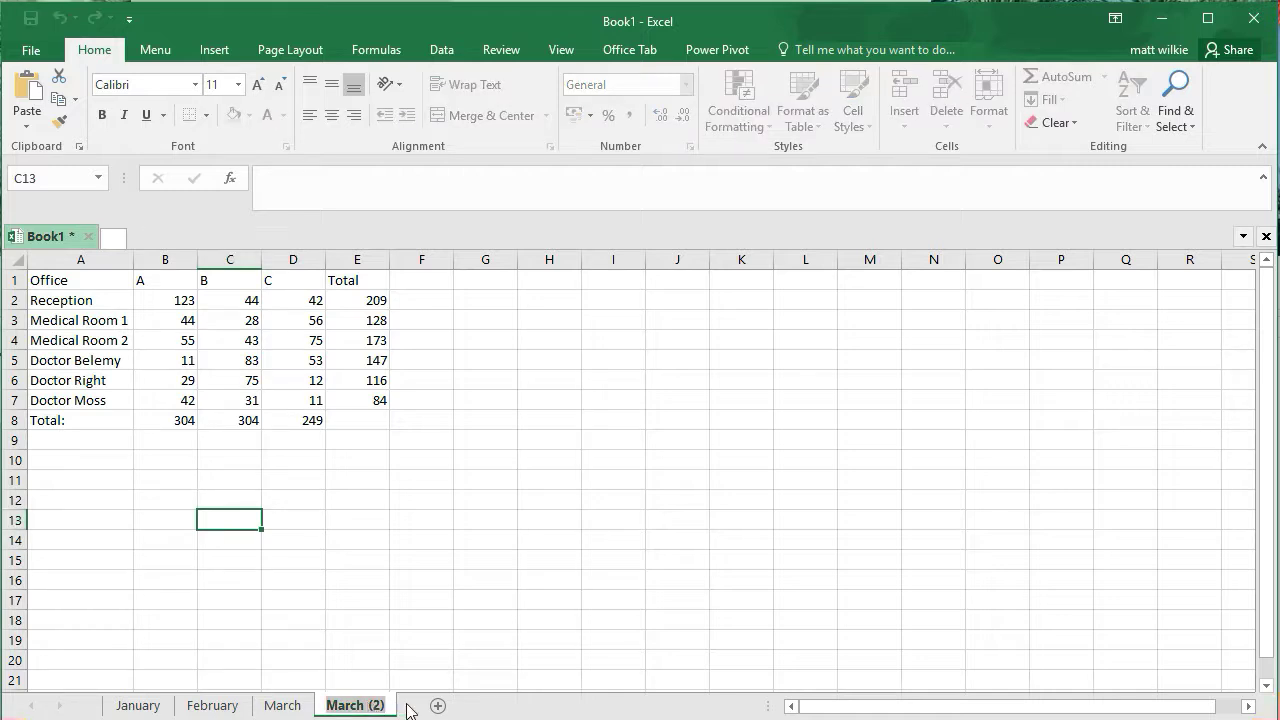
pyautogui.write('Total')
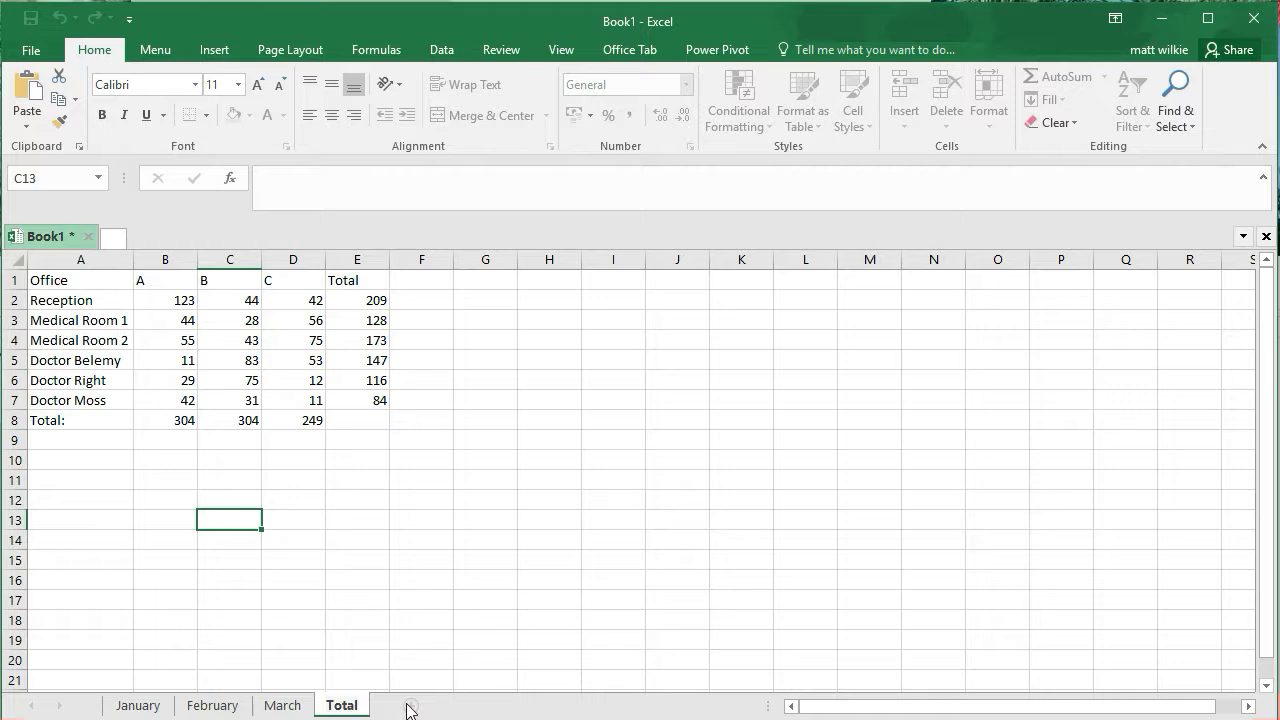
pyautogui.click(488, 581)
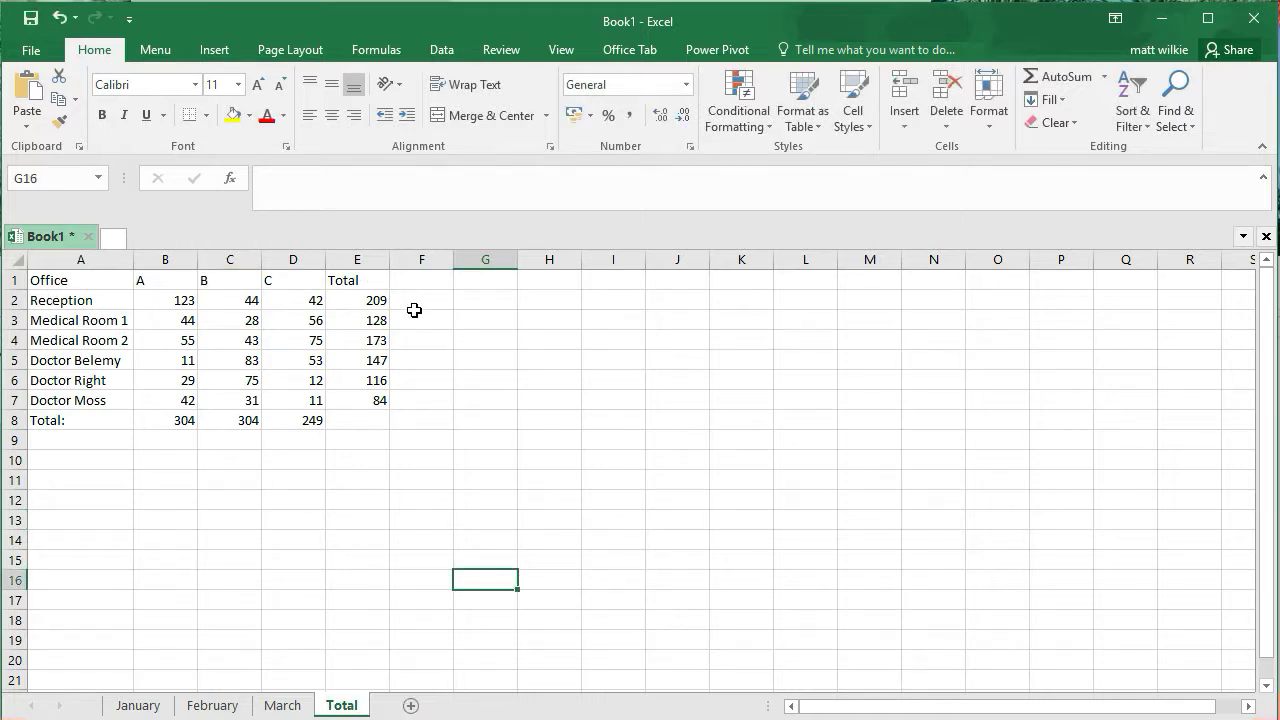
# Group all four worksheets, January through Total, together
pyautogui.keyDown('ctrl'); pyautogui.click(288, 707); pyautogui.keyUp('ctrl')
pyautogui.keyDown('ctrl'); pyautogui.click(215, 706); pyautogui.keyUp('ctrl')
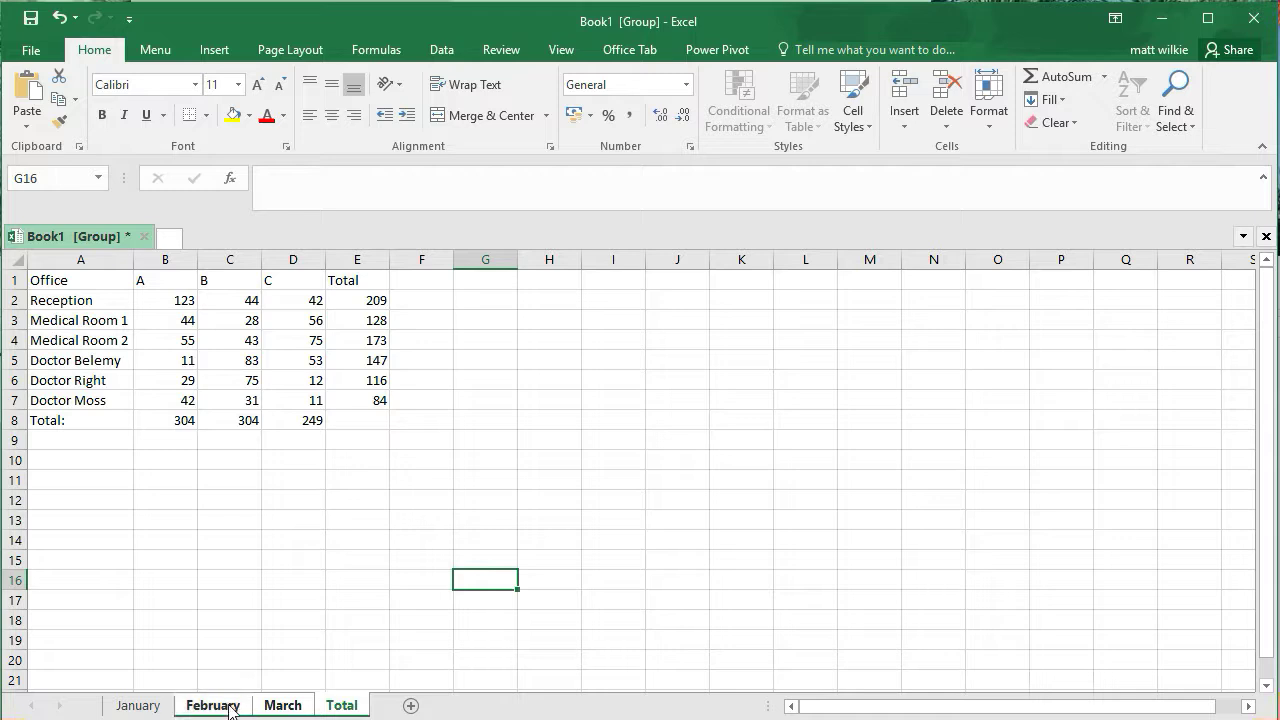
pyautogui.keyDown('ctrl'); pyautogui.click(152, 708); pyautogui.keyUp('ctrl')
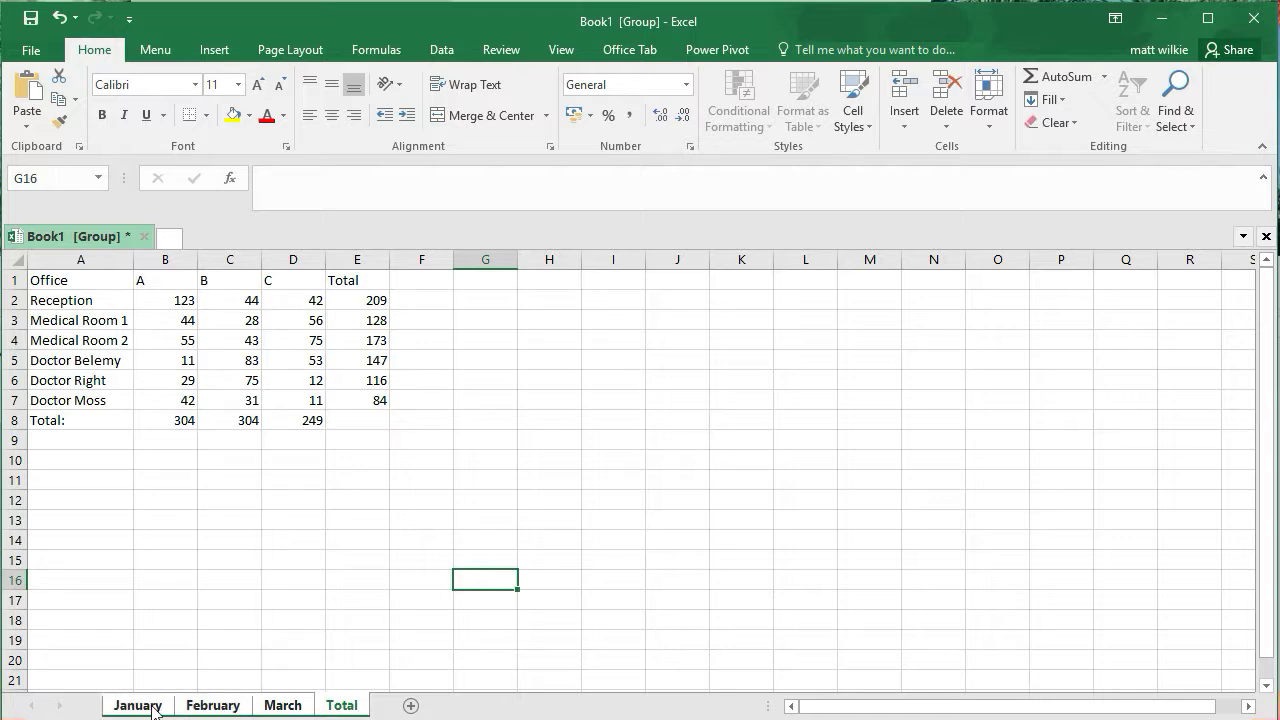
# Insert a new row above row 1 on the grouped sheets
pyautogui.keyDown('shift'); pyautogui.click(12, 280); pyautogui.keyUp('shift')
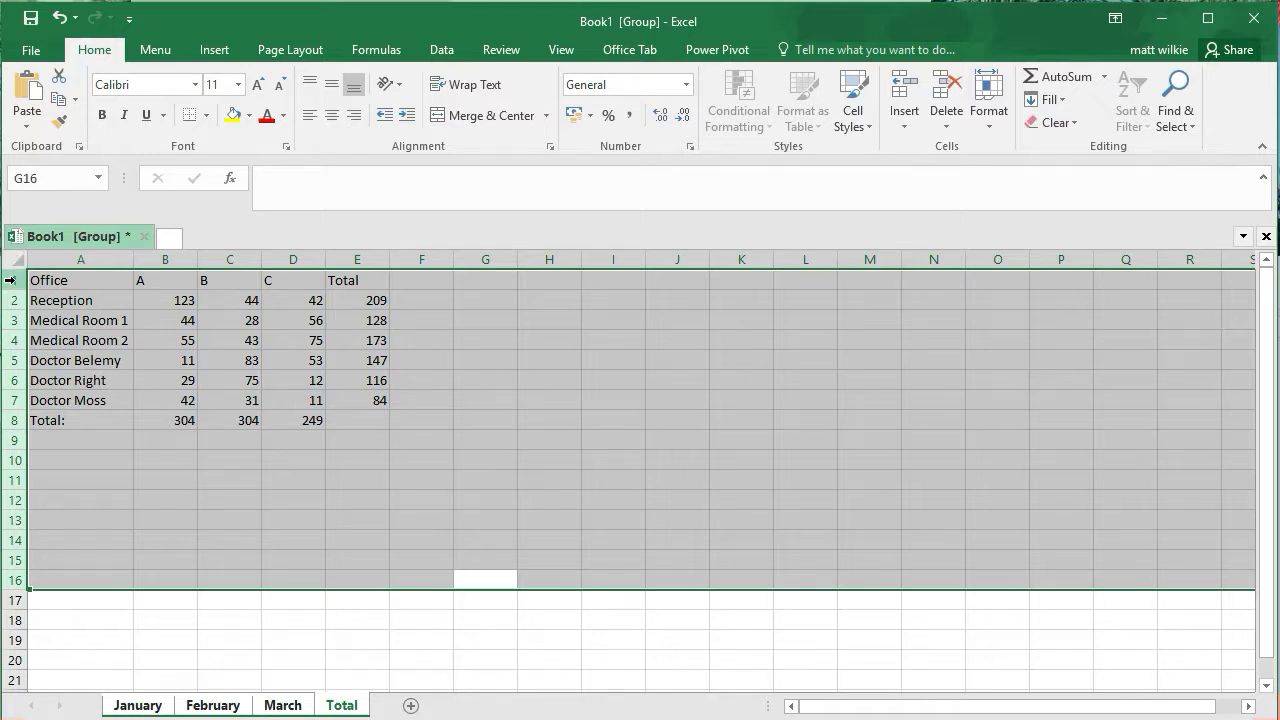
pyautogui.click(12, 280)
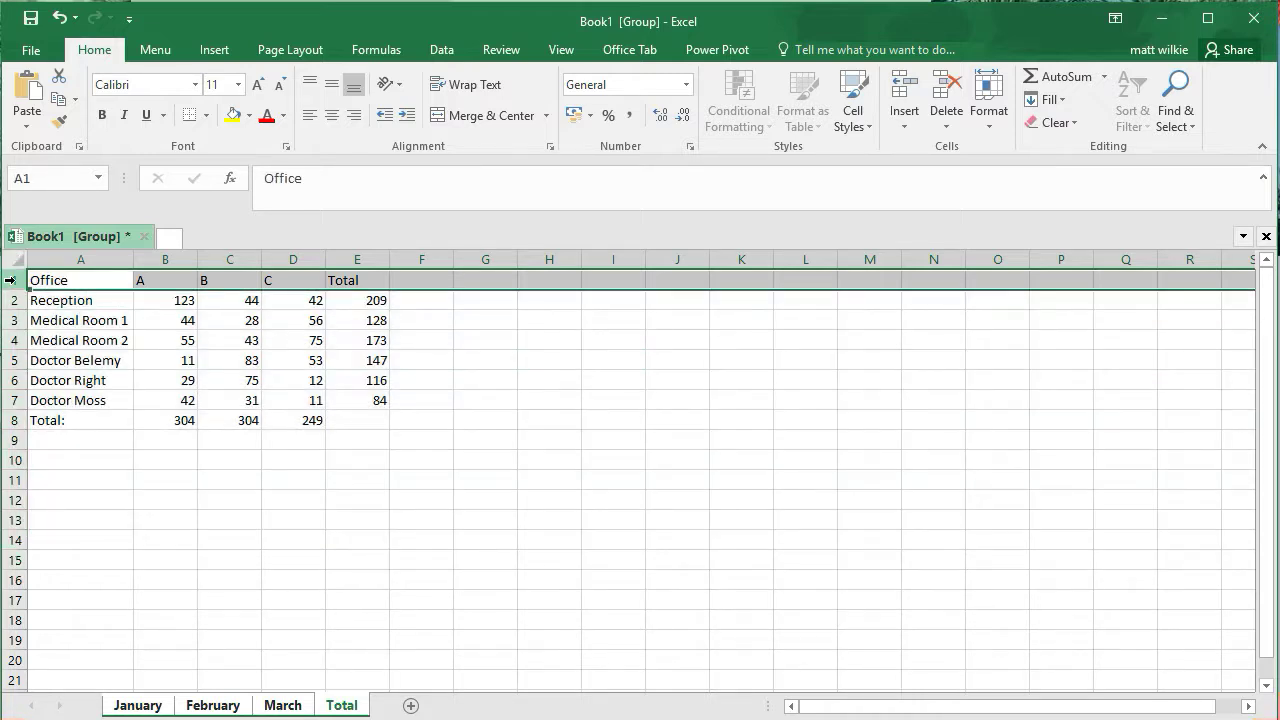
pyautogui.rightClick(13, 279)
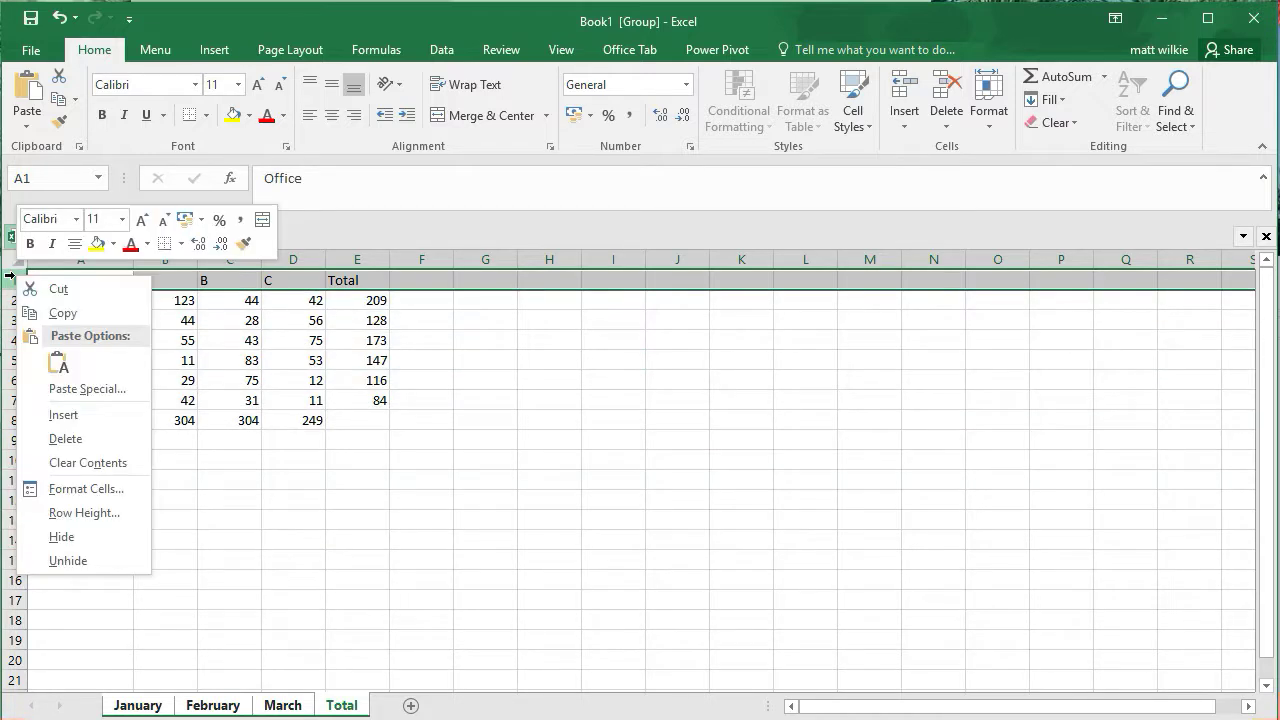
pyautogui.click(78, 414)
# Enter the title Room Usage in cell A1
pyautogui.click(69, 282)
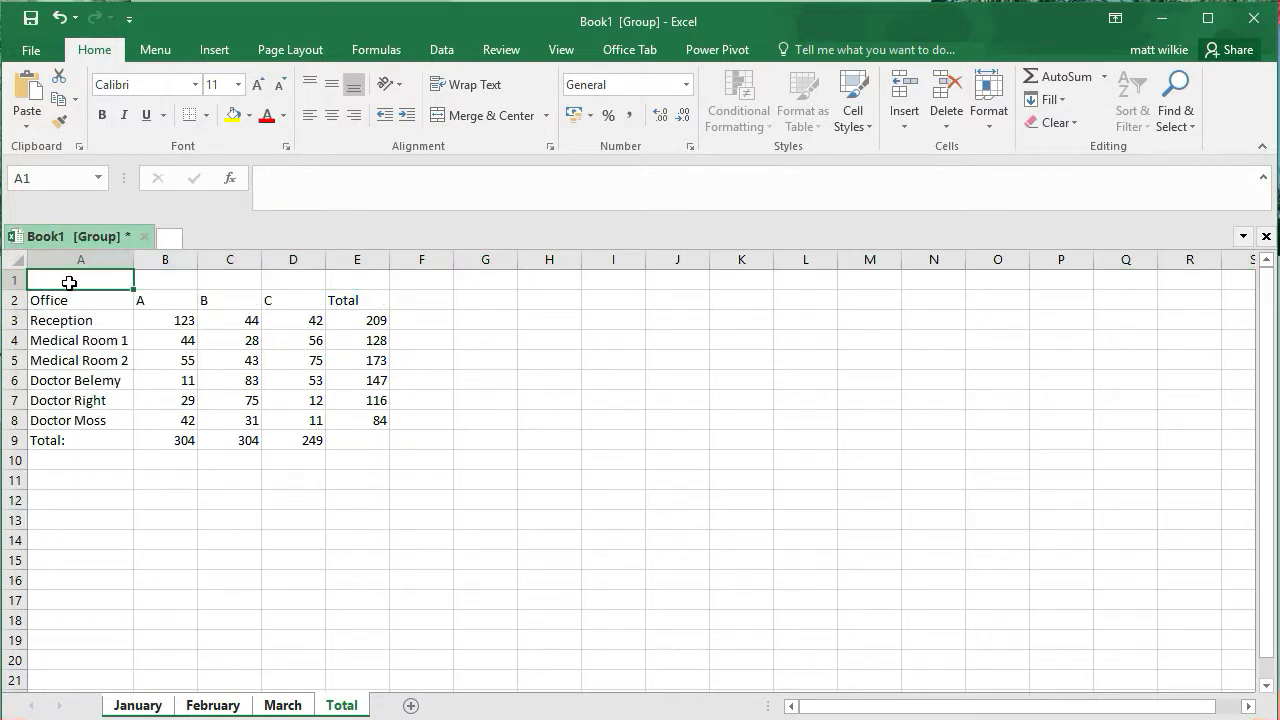
pyautogui.write('Room')
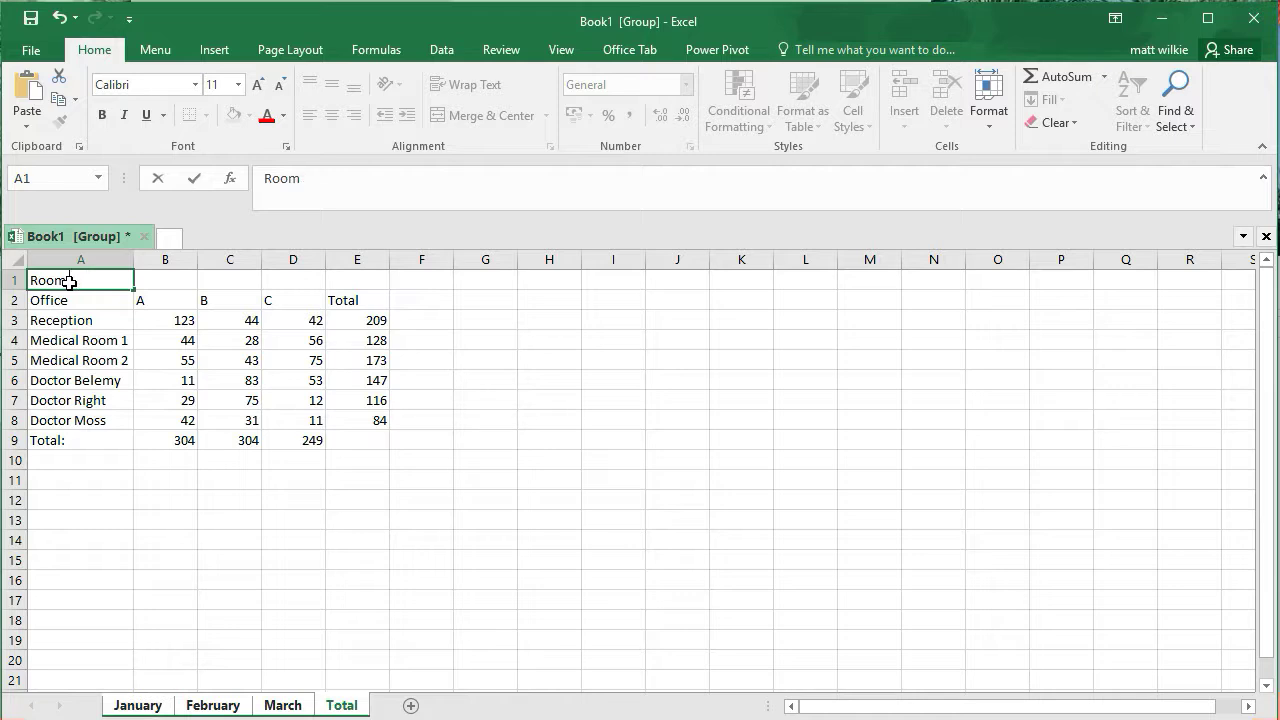
pyautogui.write(' ?U')
pyautogui.write('sage')
# Set the Room Usage title's font size to 16
pyautogui.click(238, 85)
pyautogui.click(226, 223)
pyautogui.click(143, 593)
pyautogui.click(118, 283)
pyautogui.click(238, 85)
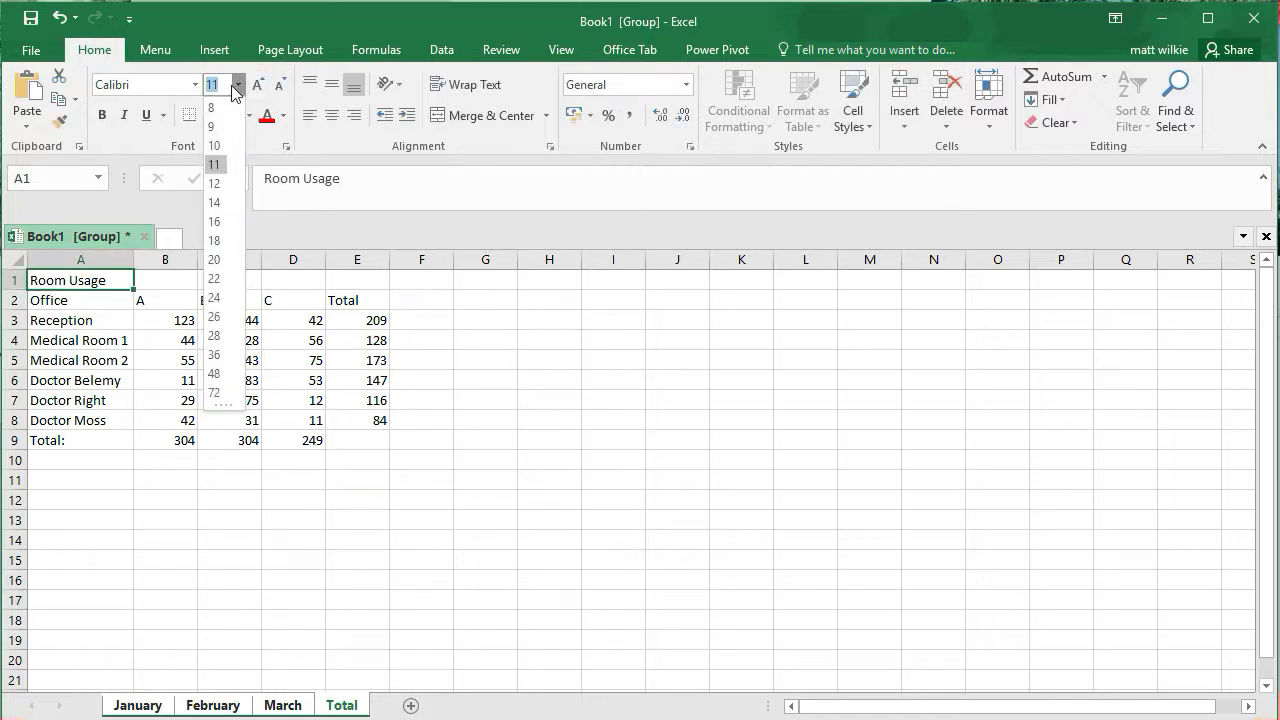
pyautogui.click(226, 221)
pyautogui.click(337, 540)
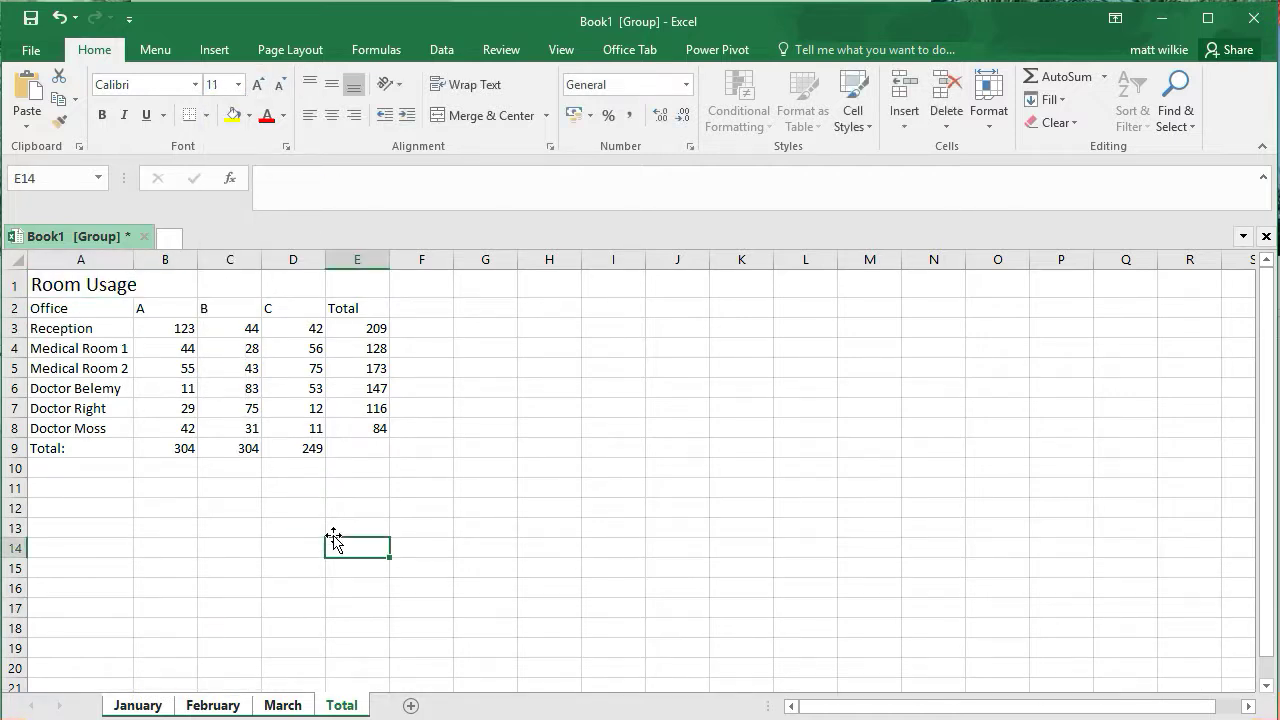
# Compare the January, February, March and Total sheets to check the title and data on each
pyautogui.click(158, 705)
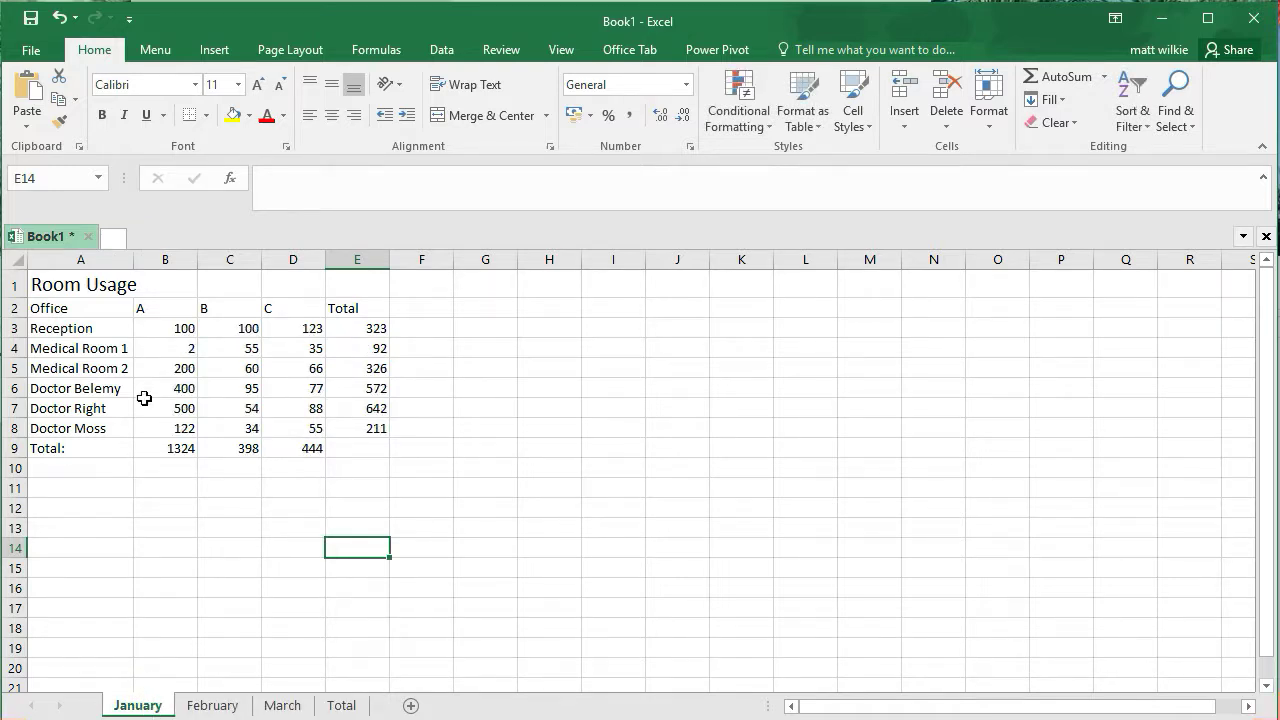
pyautogui.click(205, 705)
pyautogui.click(285, 706)
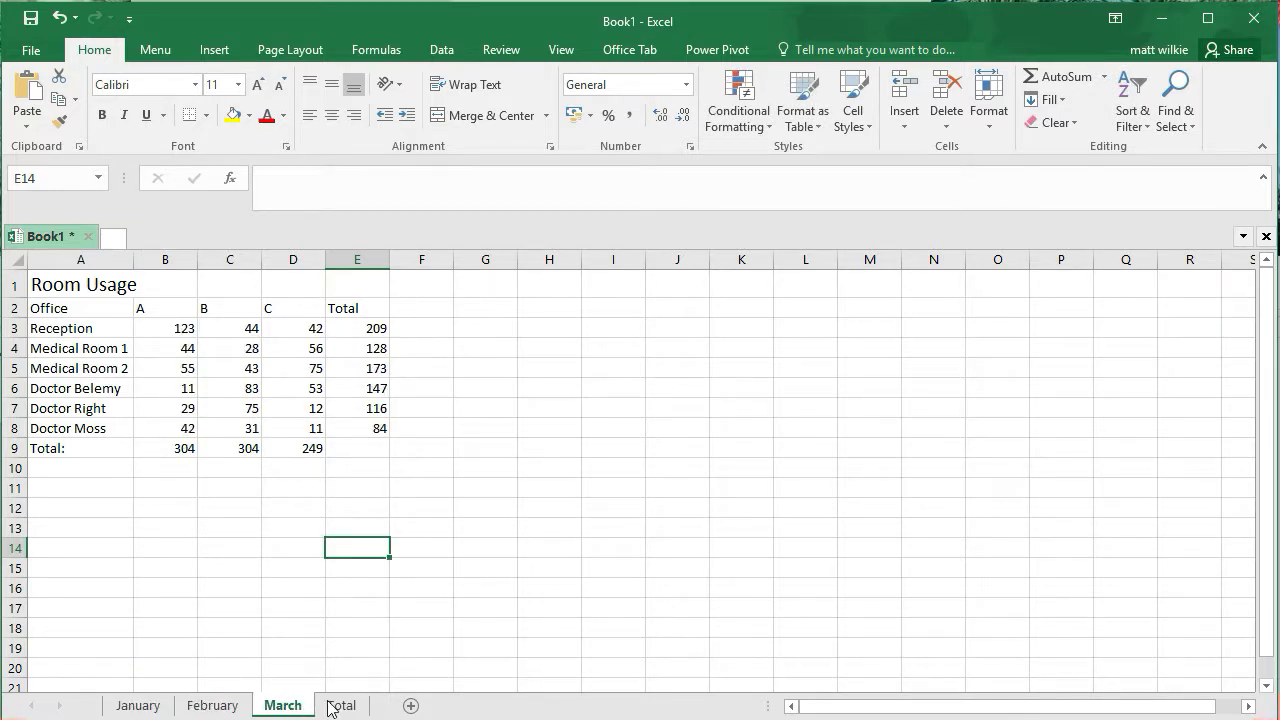
pyautogui.click(342, 706)
pyautogui.click(360, 400)
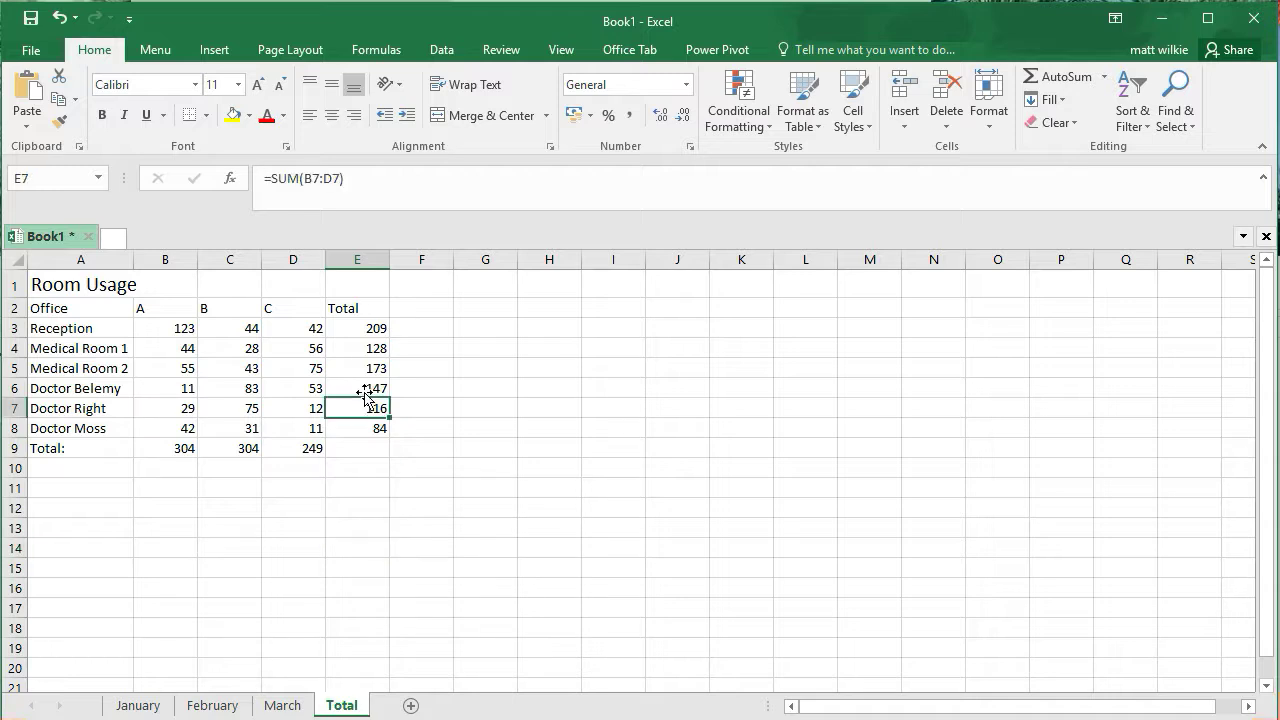
pyautogui.click(165, 332)
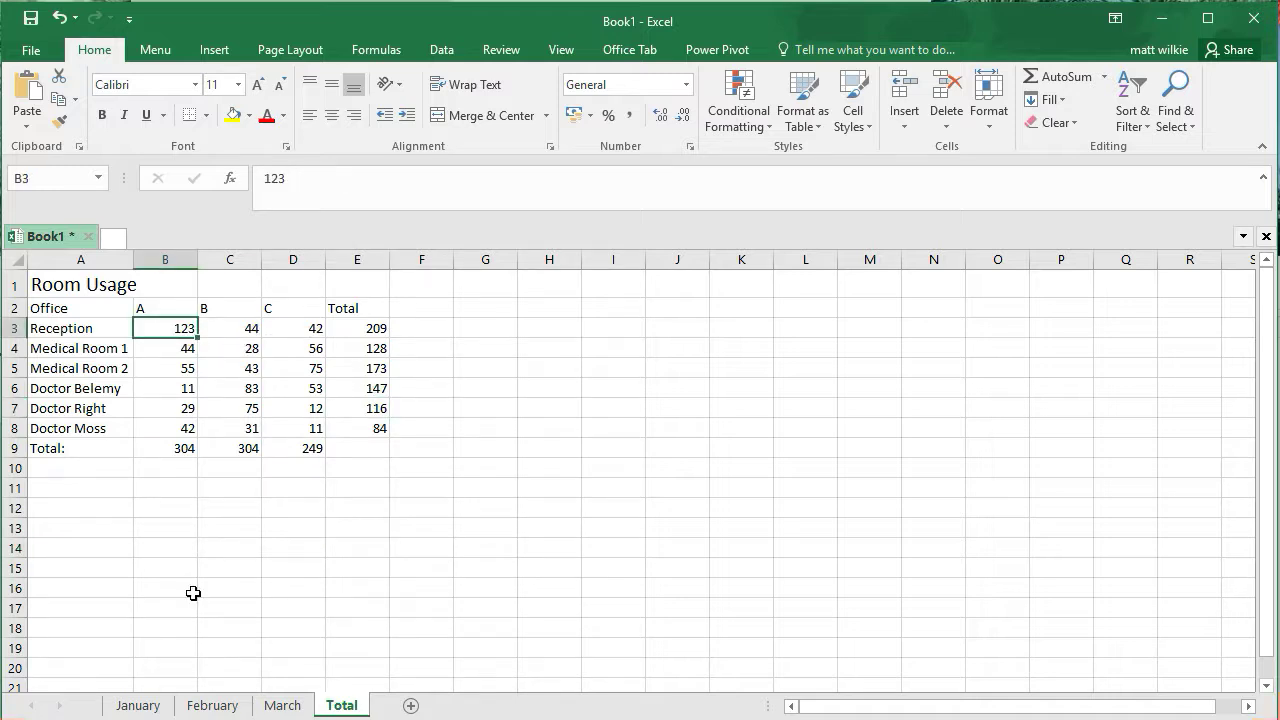
pyautogui.click(282, 705)
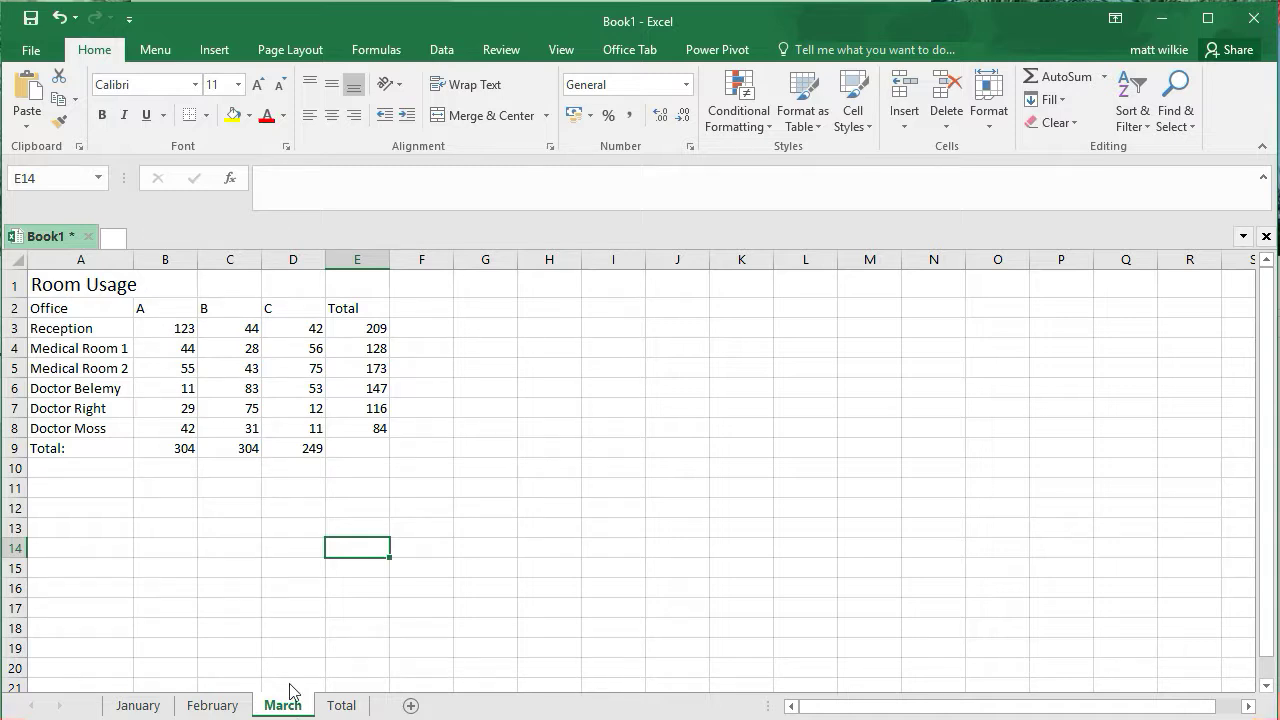
pyautogui.click(176, 334)
pyautogui.click(354, 706)
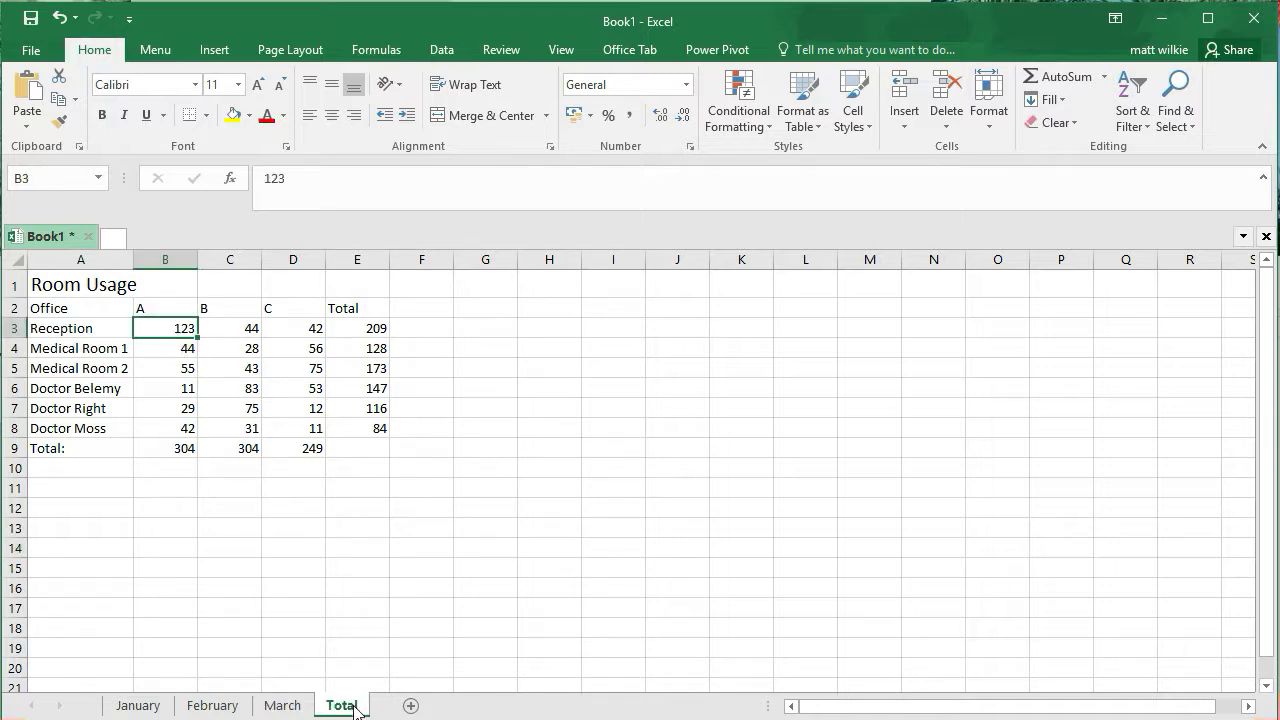
# In Total's cell B3, sum B3 across the January to March sheets, then fill the formula through B3:D8
pyautogui.click(549, 610)
pyautogui.click(180, 336)
pyautogui.click(1066, 76)
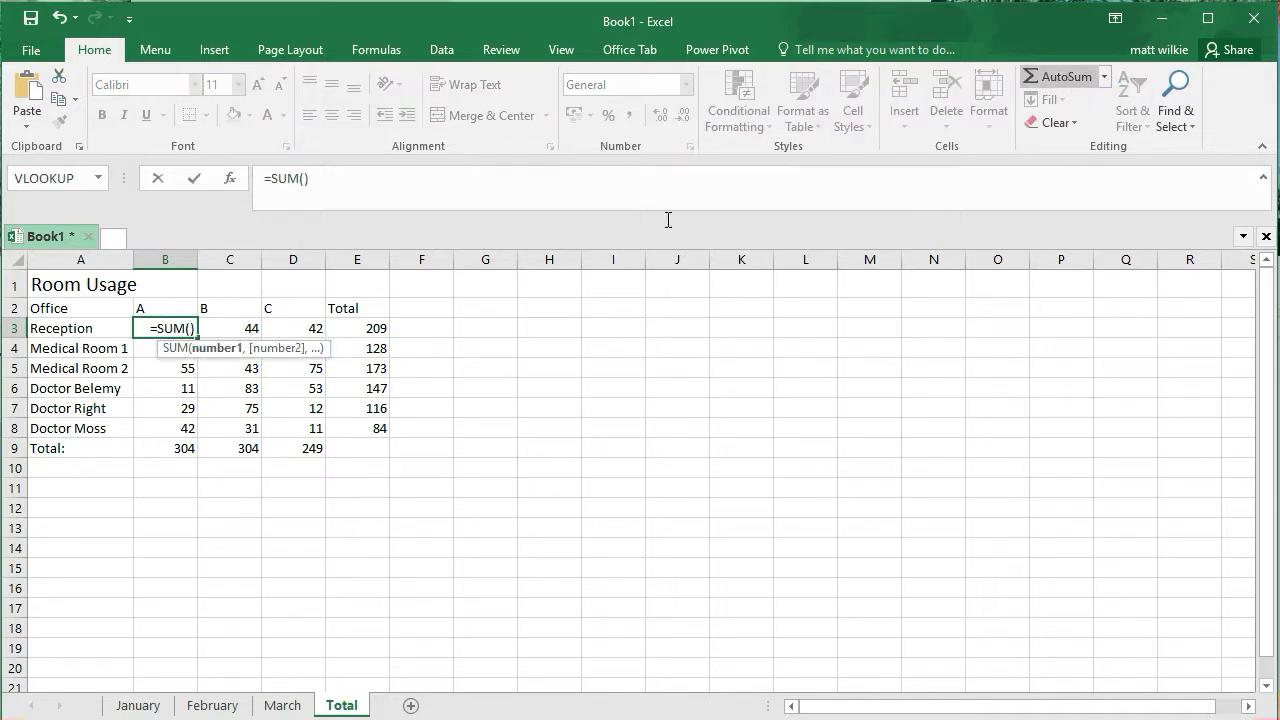
pyautogui.click(140, 705)
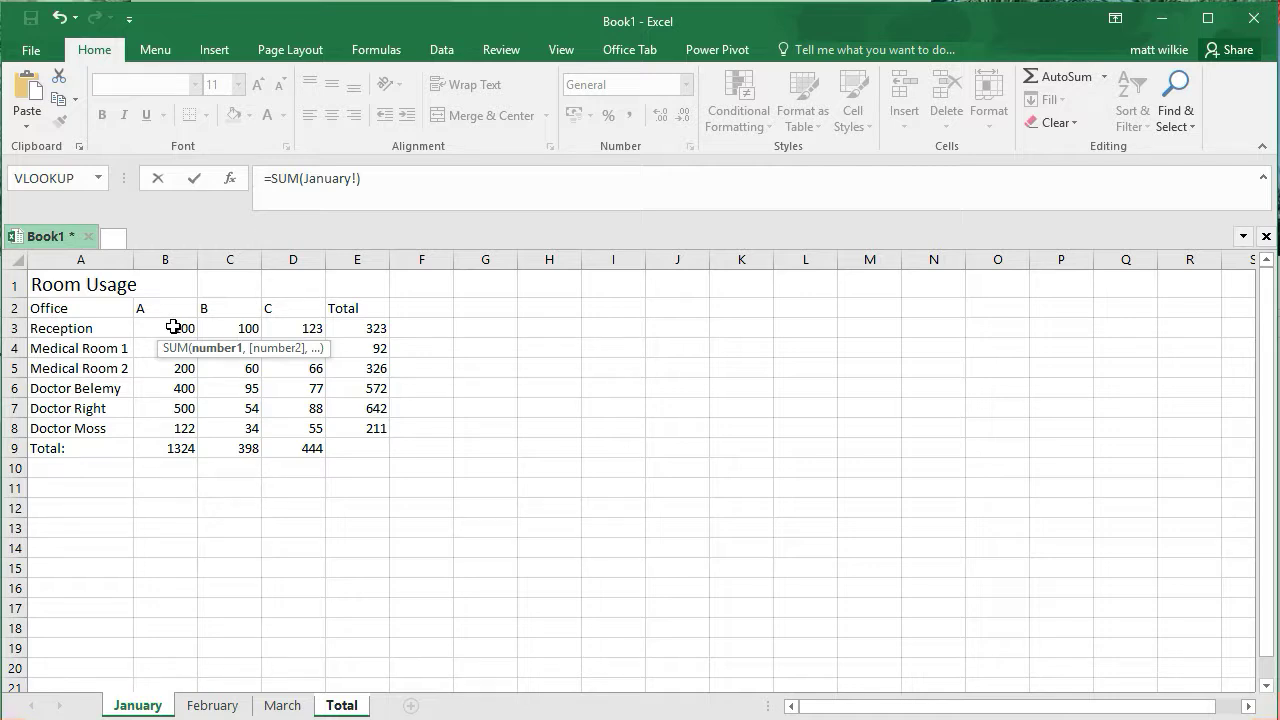
pyautogui.click(174, 327)
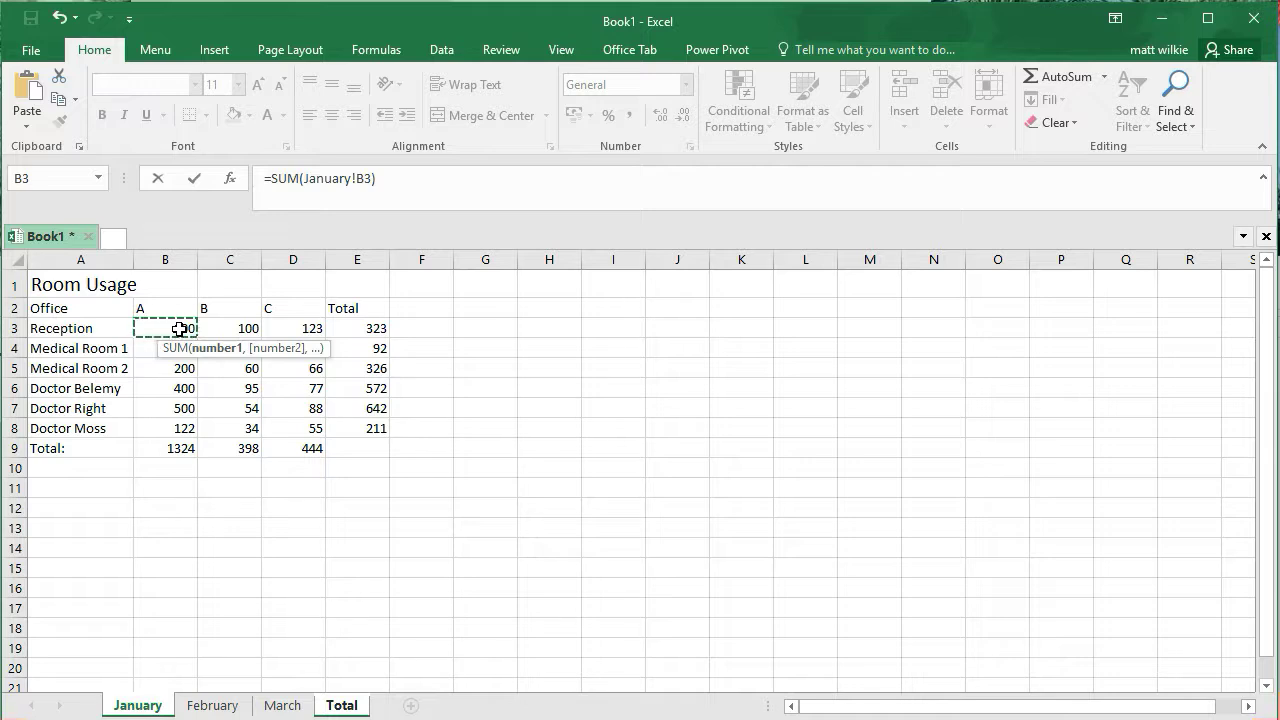
pyautogui.keyDown('shift'); pyautogui.click(214, 704); pyautogui.keyUp('shift')
pyautogui.keyDown('shift'); pyautogui.click(282, 706); pyautogui.keyUp('shift')
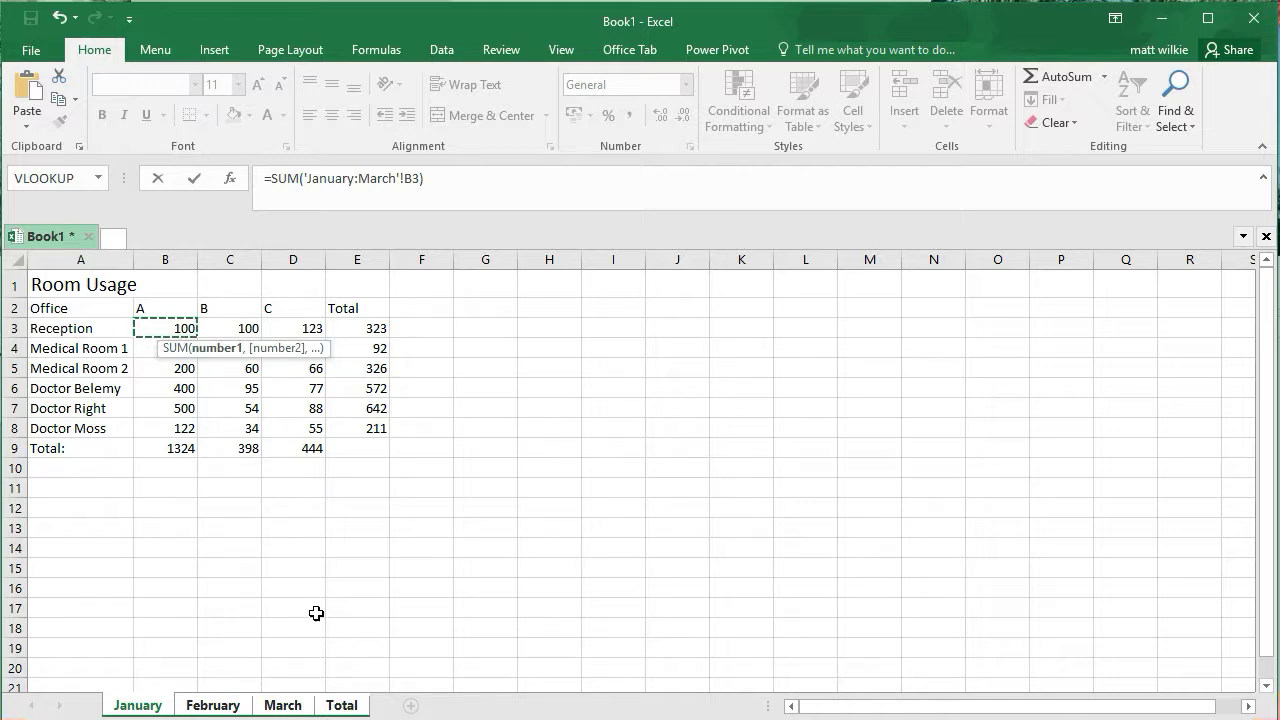
pyautogui.press('Return')
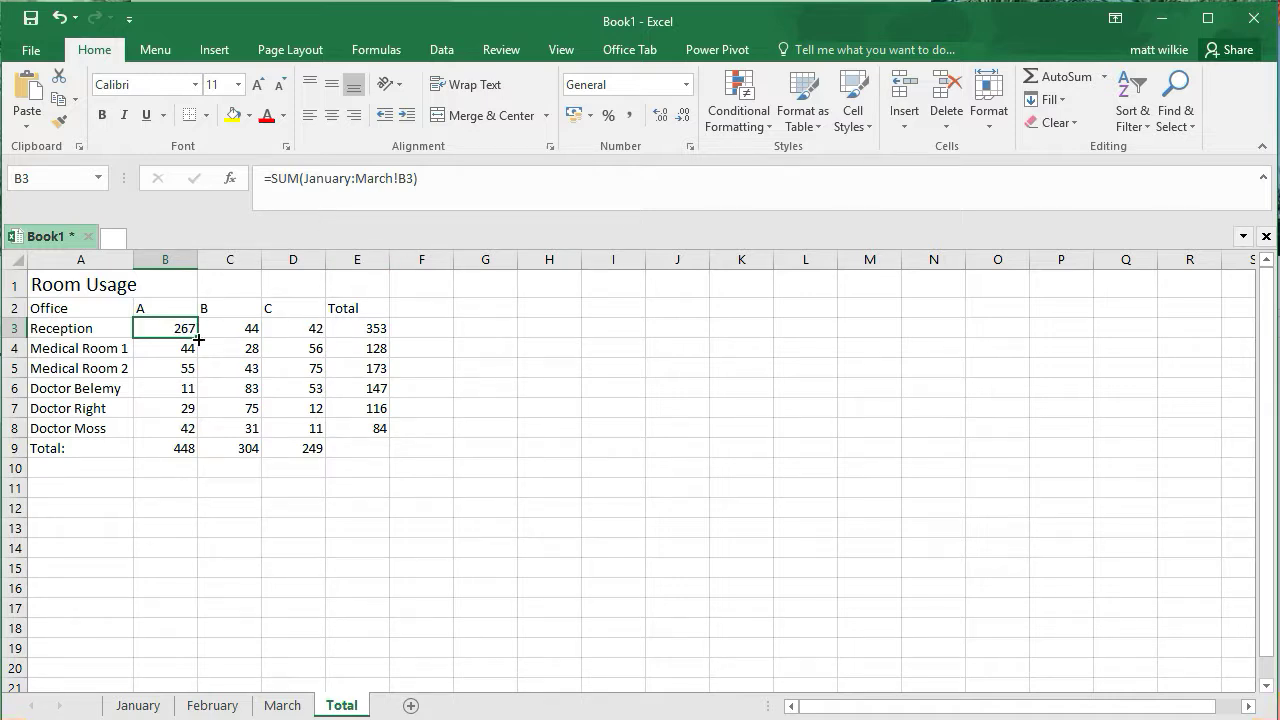
pyautogui.moveTo(199, 339); pyautogui.dragTo(192, 433)
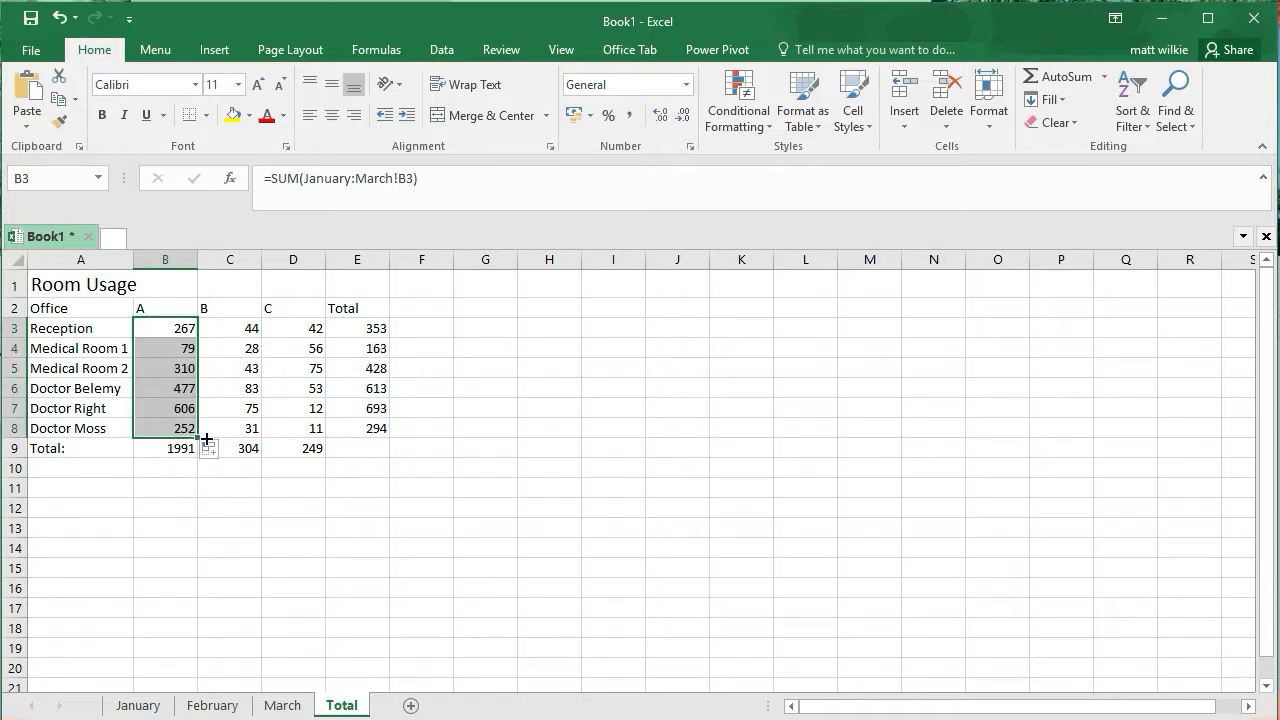
pyautogui.moveTo(206, 438); pyautogui.dragTo(322, 434)
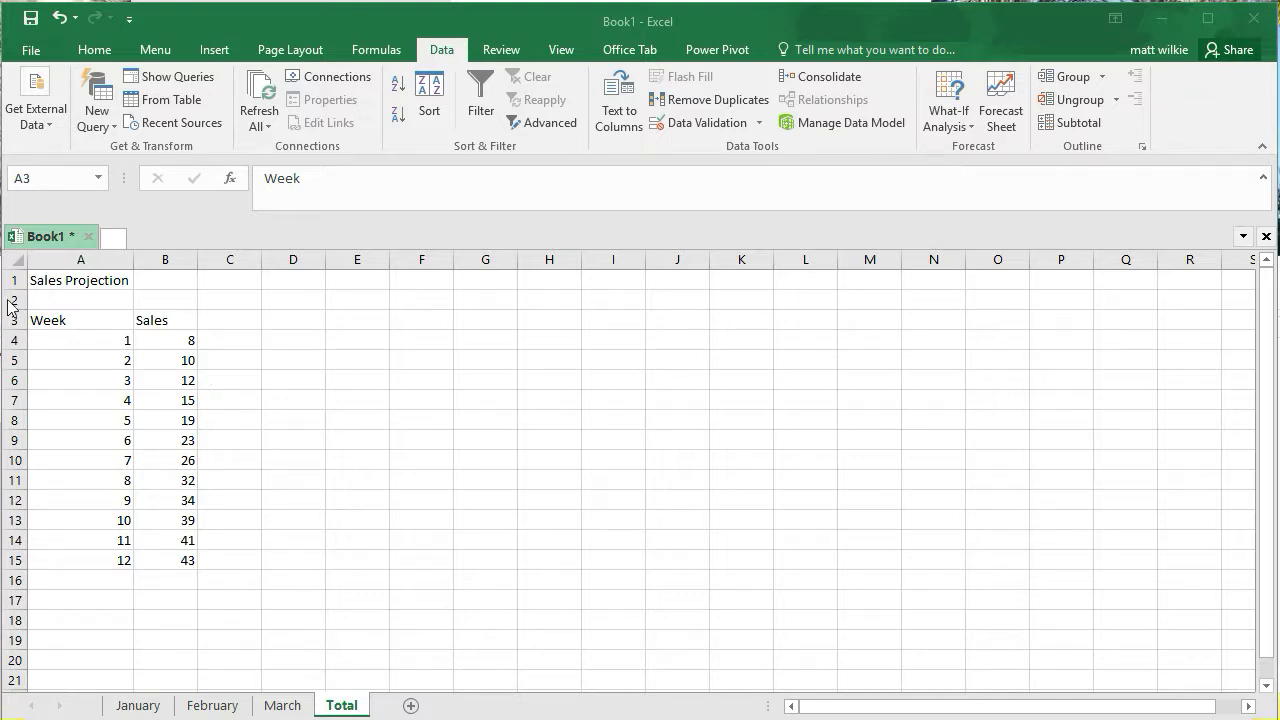
# Create a forecast sheet from the Week and Sales data with Forecast End 52 as a column chart
pyautogui.hotkey('ctrl', 'a')
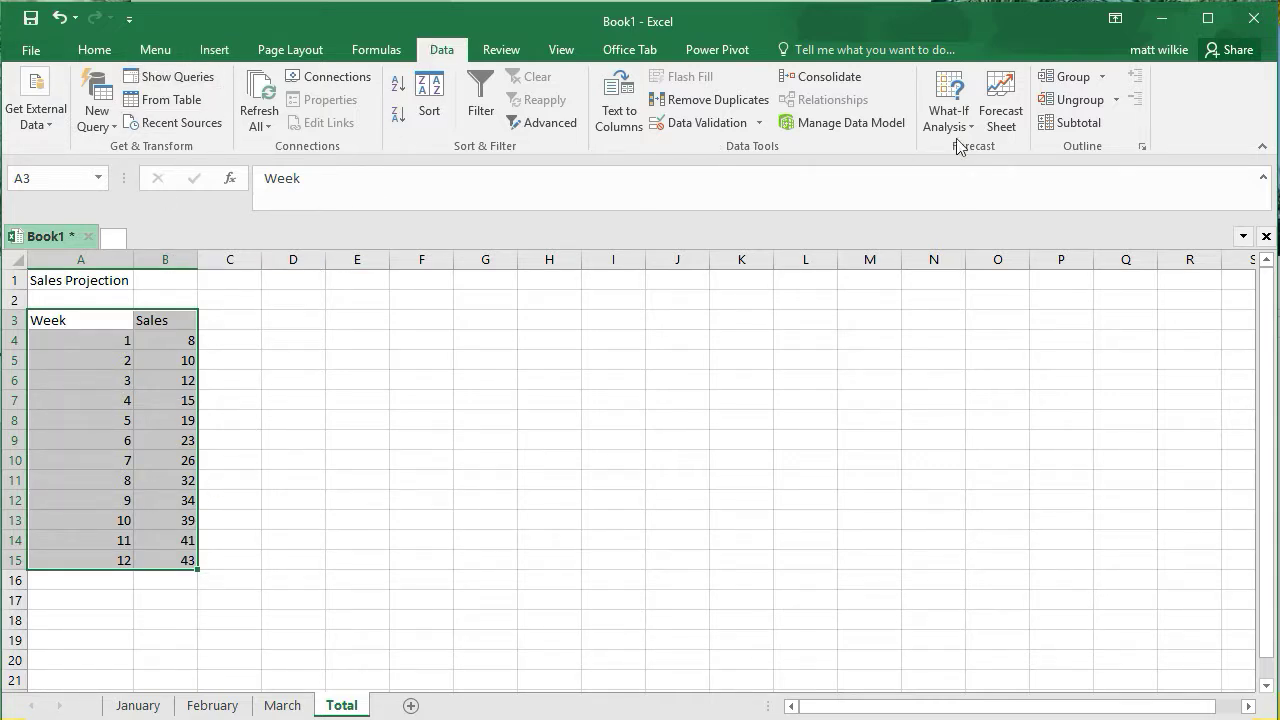
pyautogui.click(1000, 100)
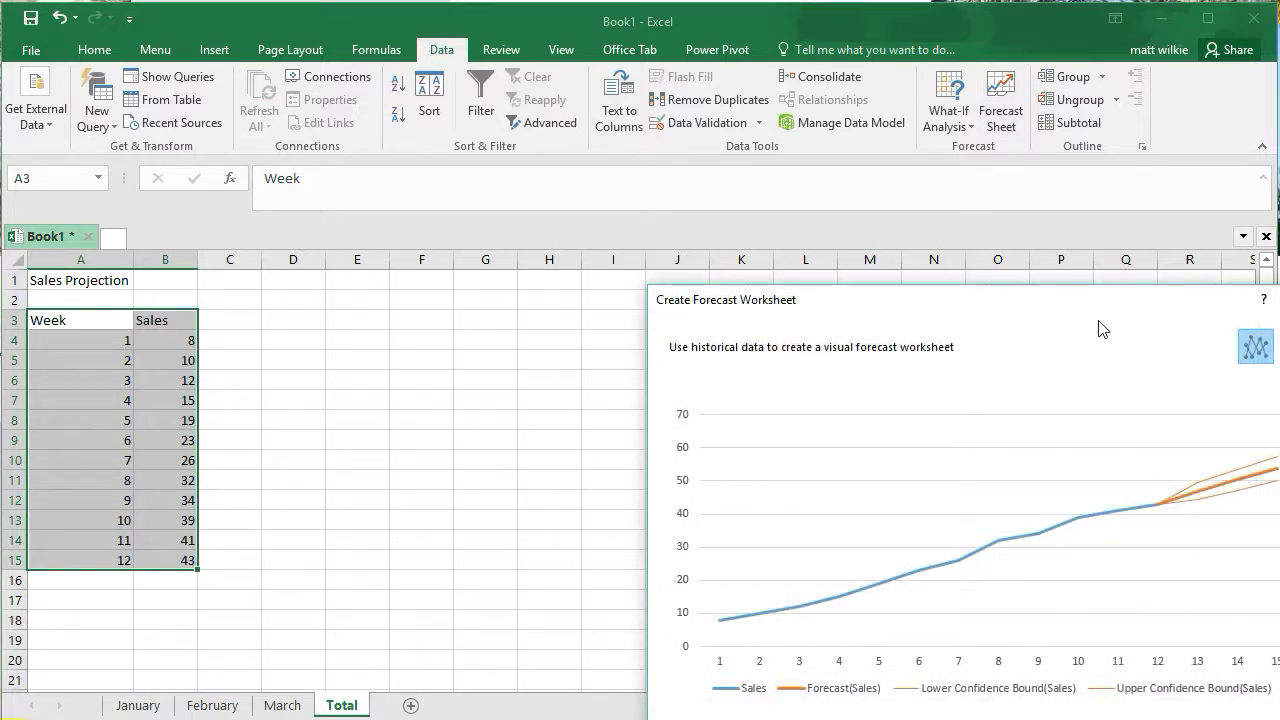
pyautogui.moveTo(895, 308); pyautogui.dragTo(805, 164)
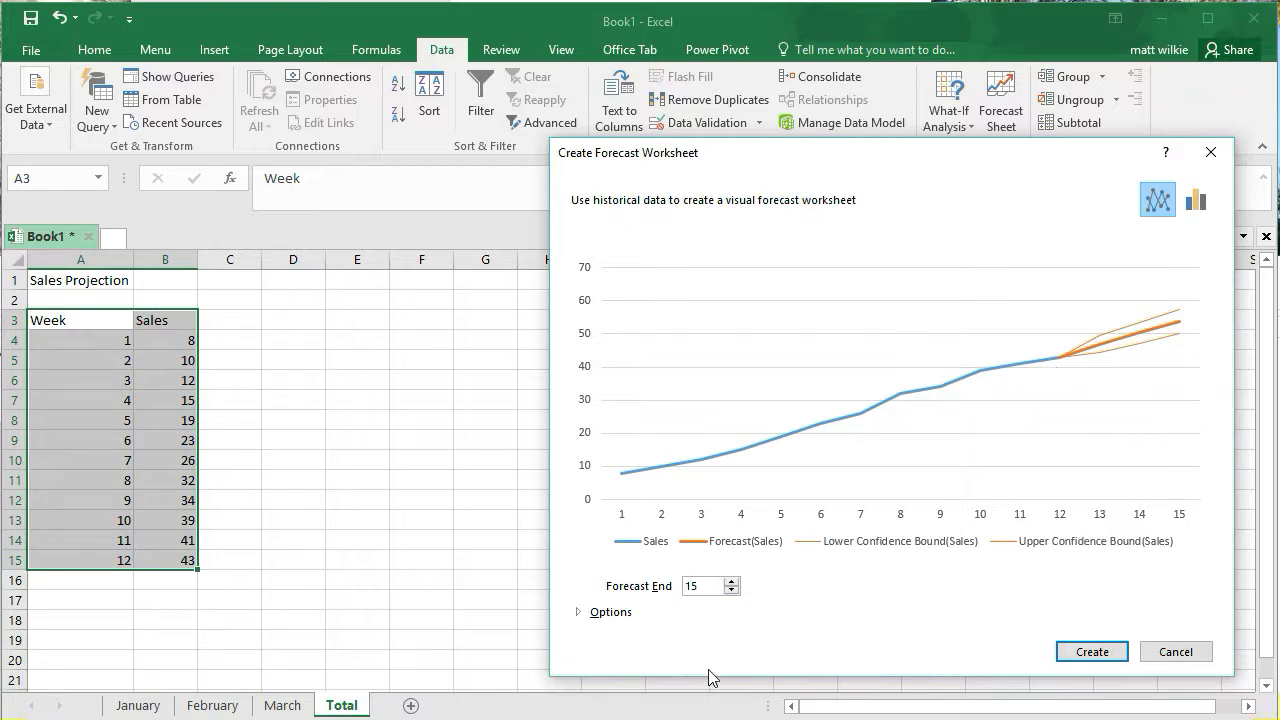
pyautogui.click(732, 582)
pyautogui.click(732, 582)
pyautogui.click(732, 582)
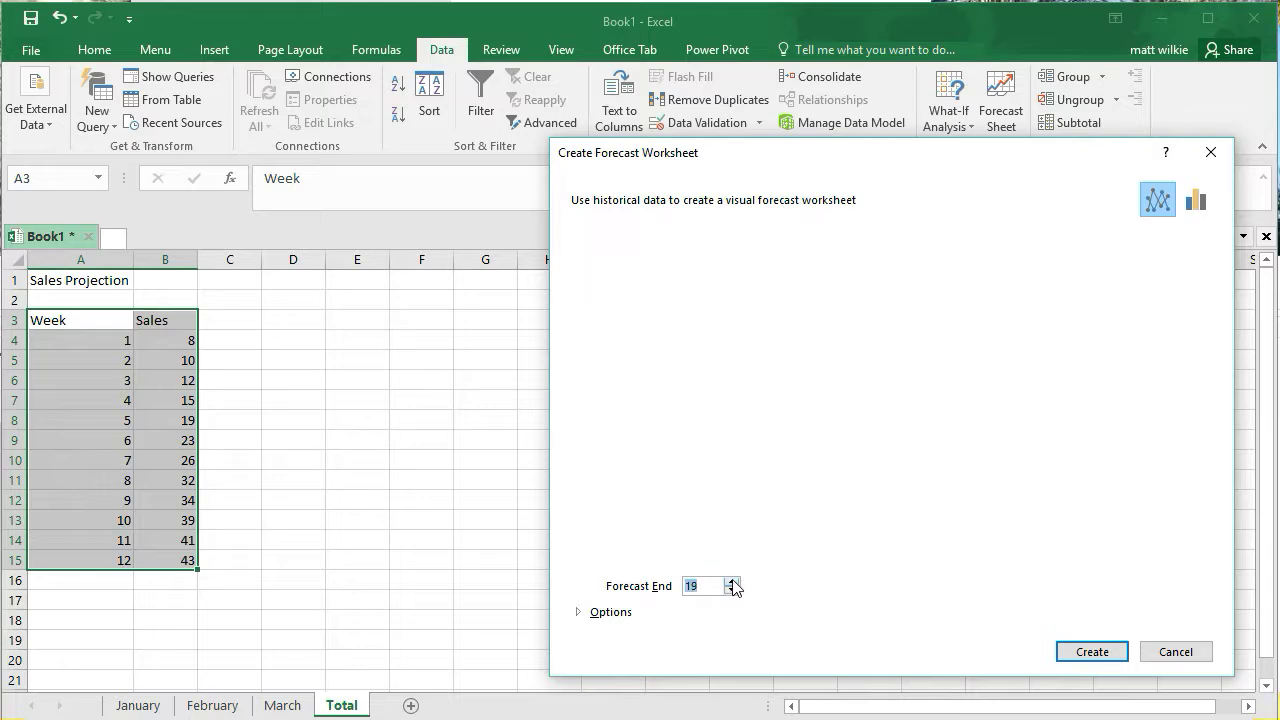
pyautogui.click(732, 582)
pyautogui.click(732, 582)
pyautogui.click(732, 582)
pyautogui.click(732, 582)
pyautogui.click(732, 582)
pyautogui.click(732, 582)
pyautogui.click(732, 582)
pyautogui.click(732, 582)
pyautogui.click(732, 582)
pyautogui.click(732, 582)
pyautogui.click(732, 582)
pyautogui.click(732, 582)
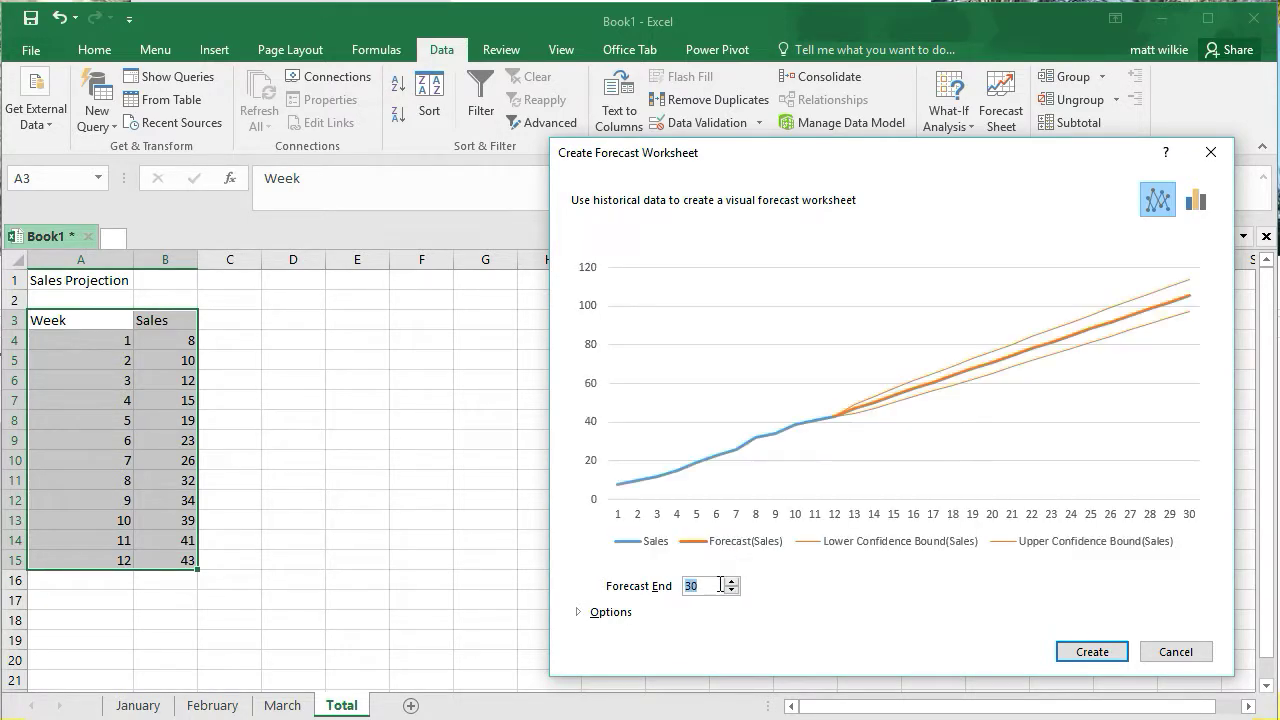
pyautogui.write('52')
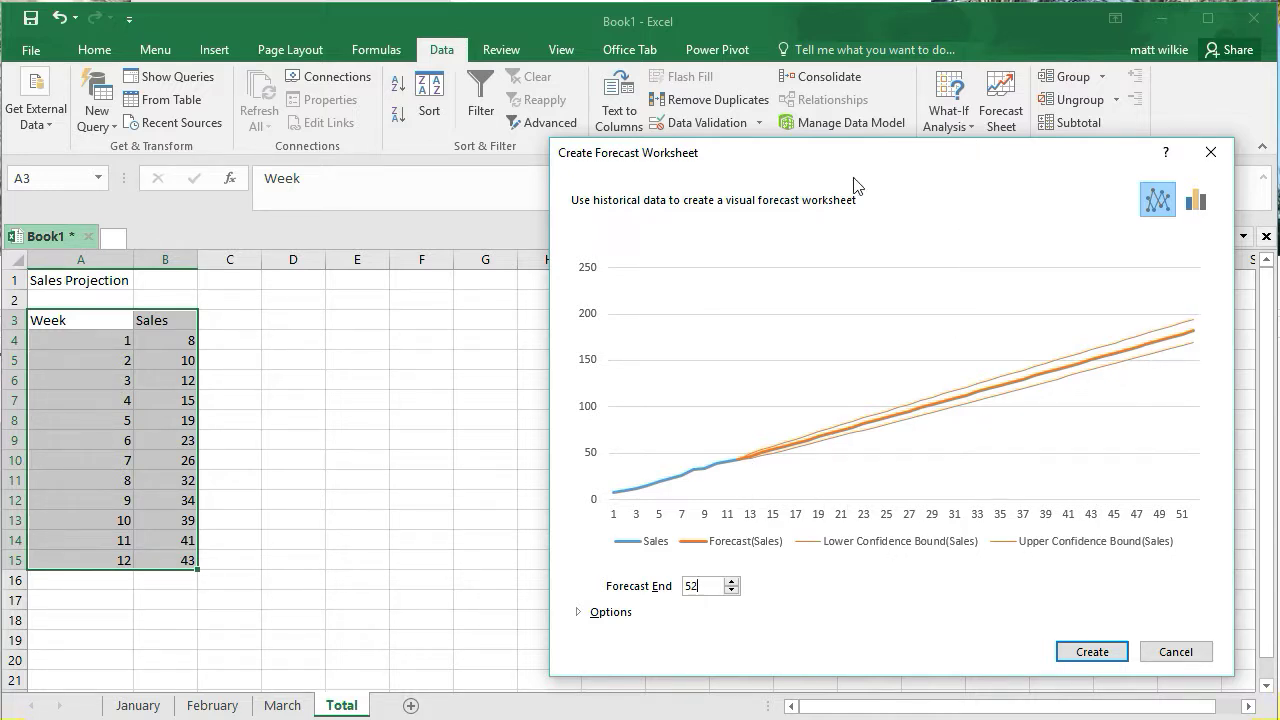
pyautogui.click(1192, 208)
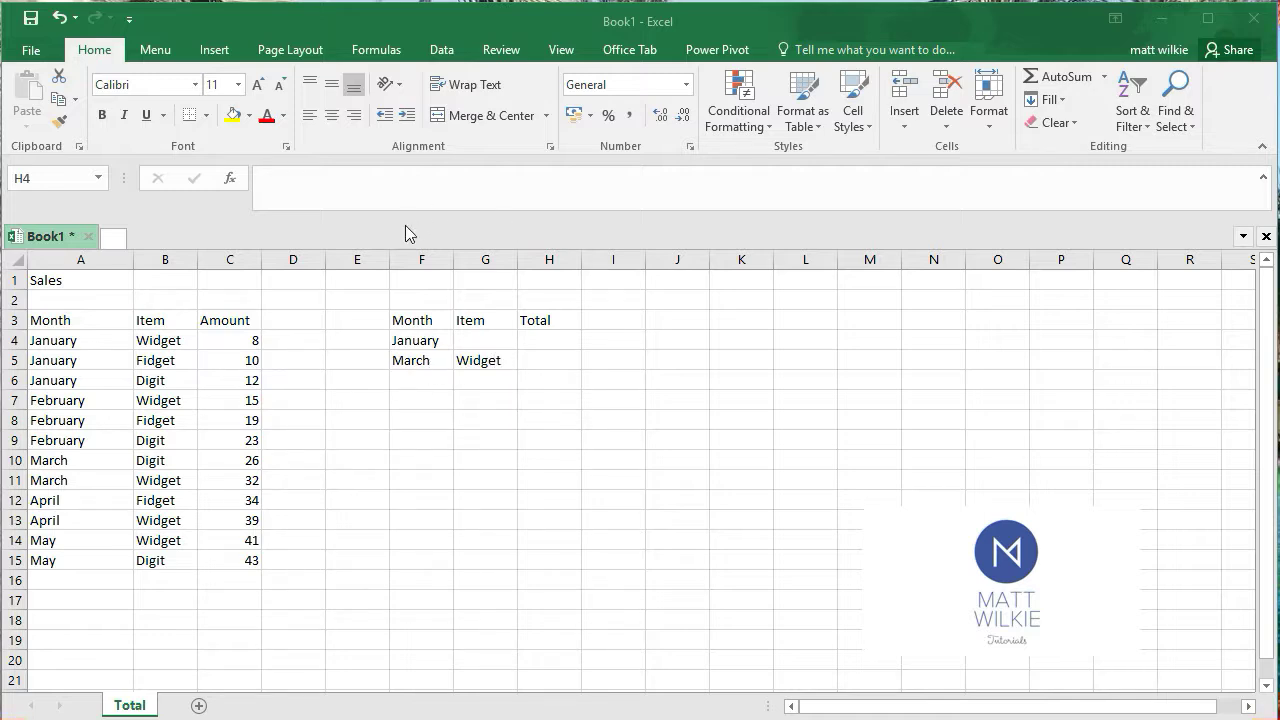
# In H4, enter a SUMIFS formula summing C4:C15 where A4:A15 matches the month in F4
pyautogui.click(545, 336)
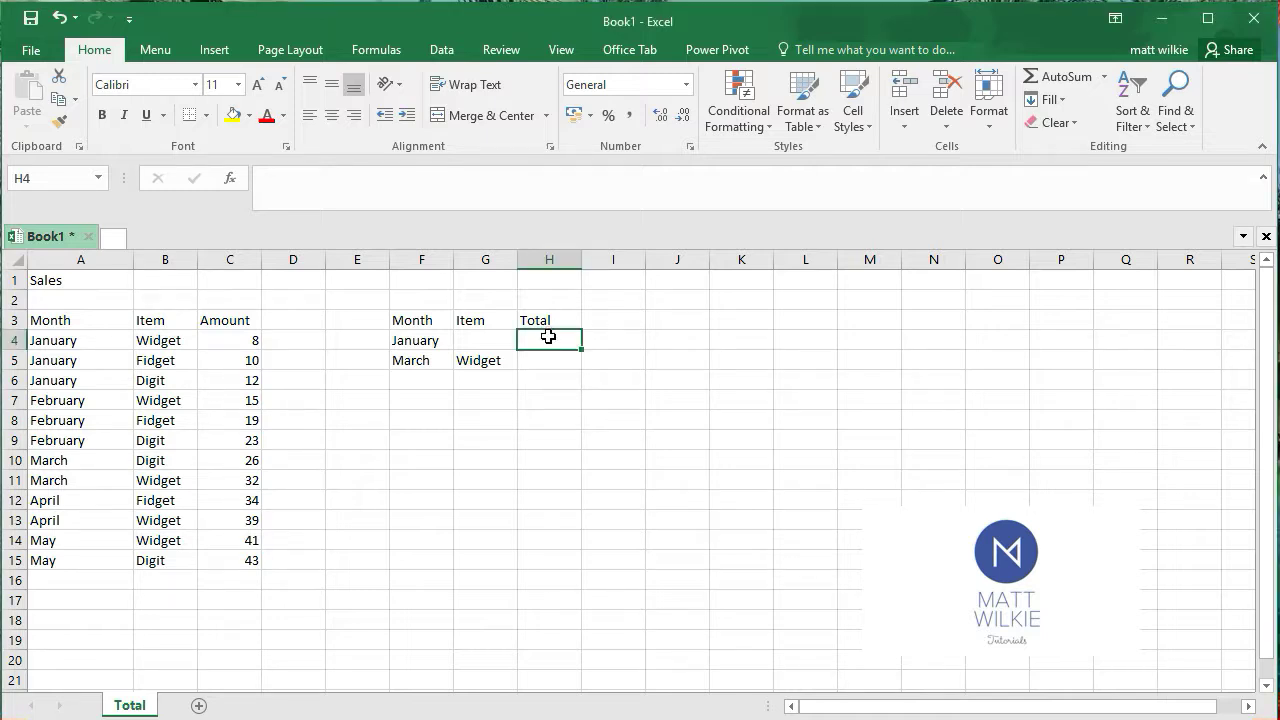
pyautogui.write('=A')
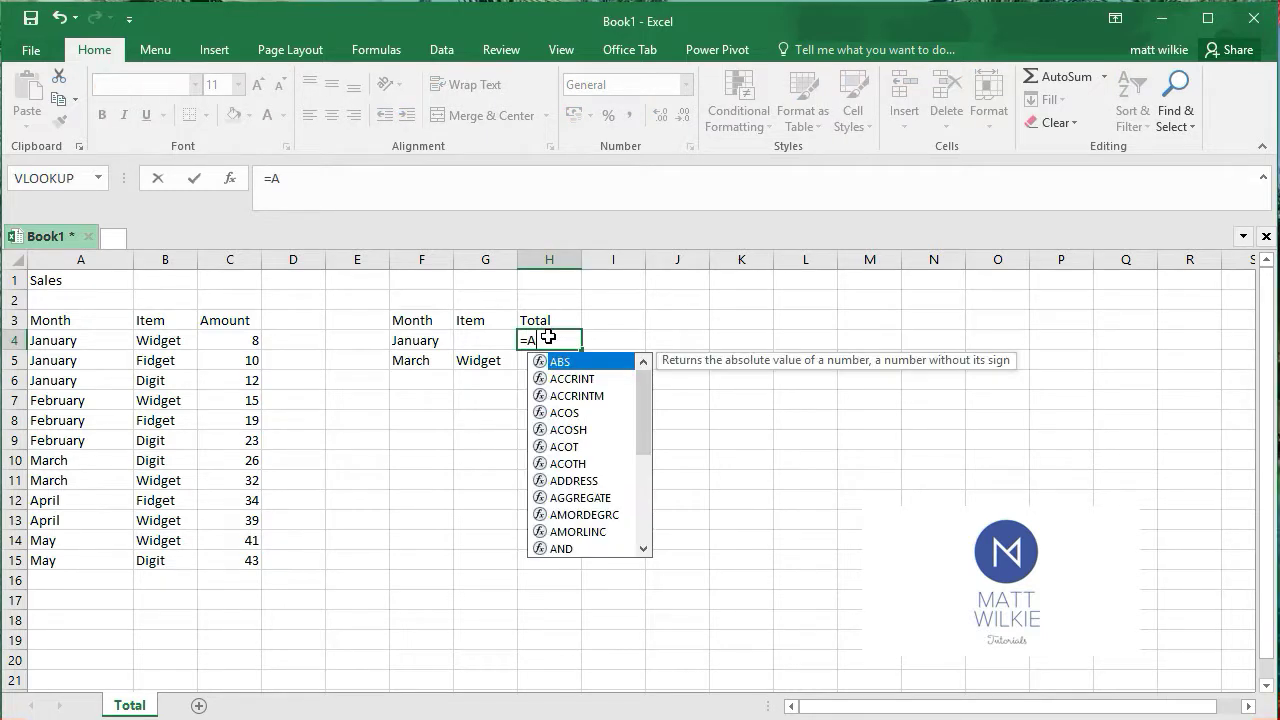
pyautogui.press('BackSpace')
pyautogui.write('SUM')
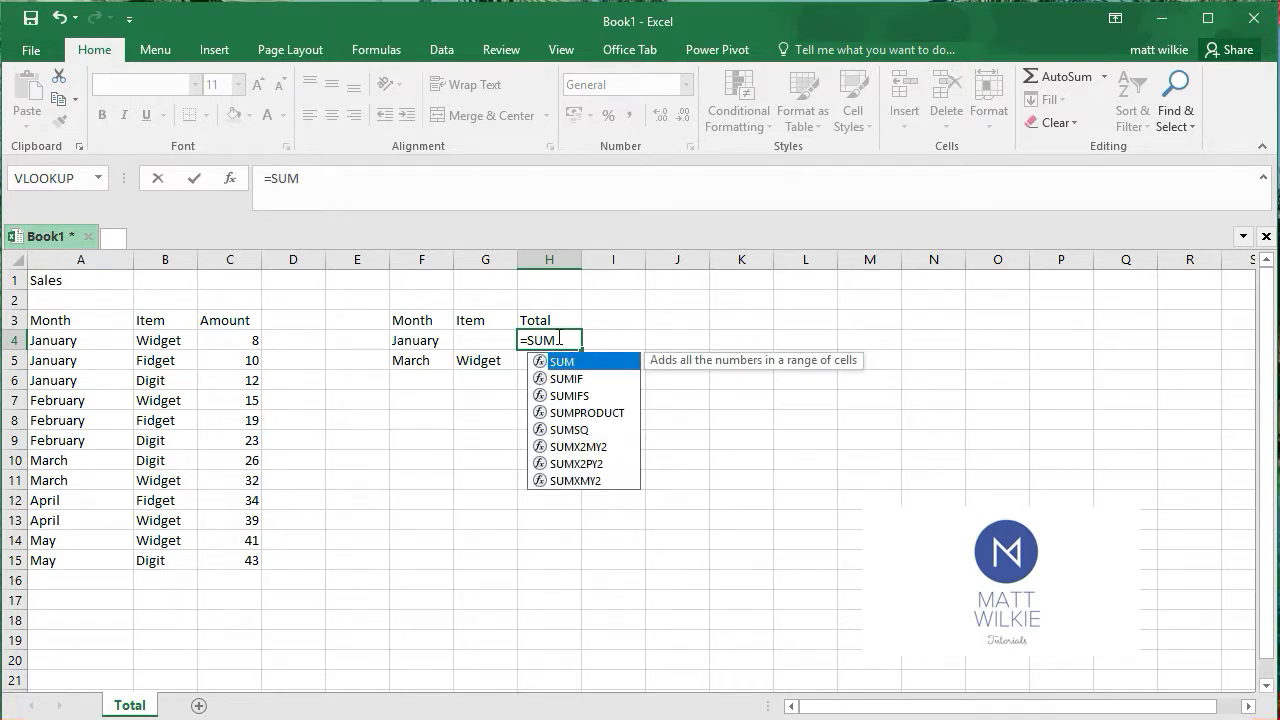
pyautogui.click(566, 398)
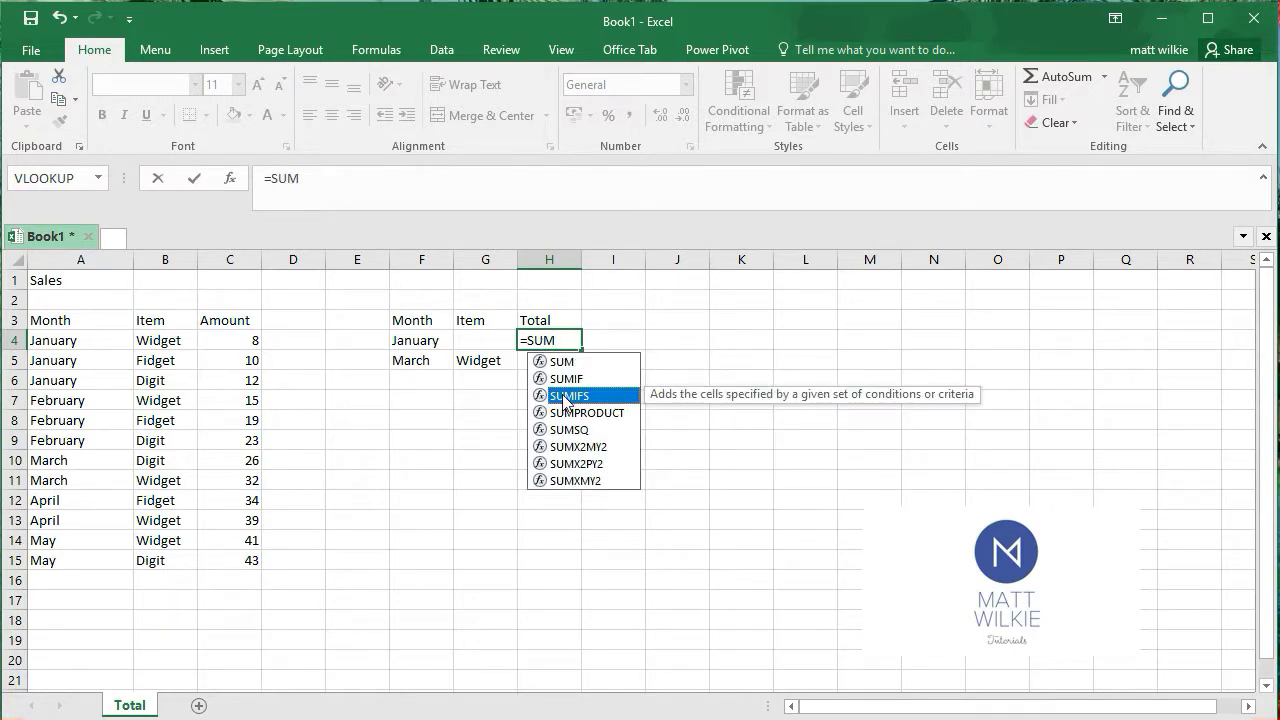
pyautogui.doubleClick(566, 397)
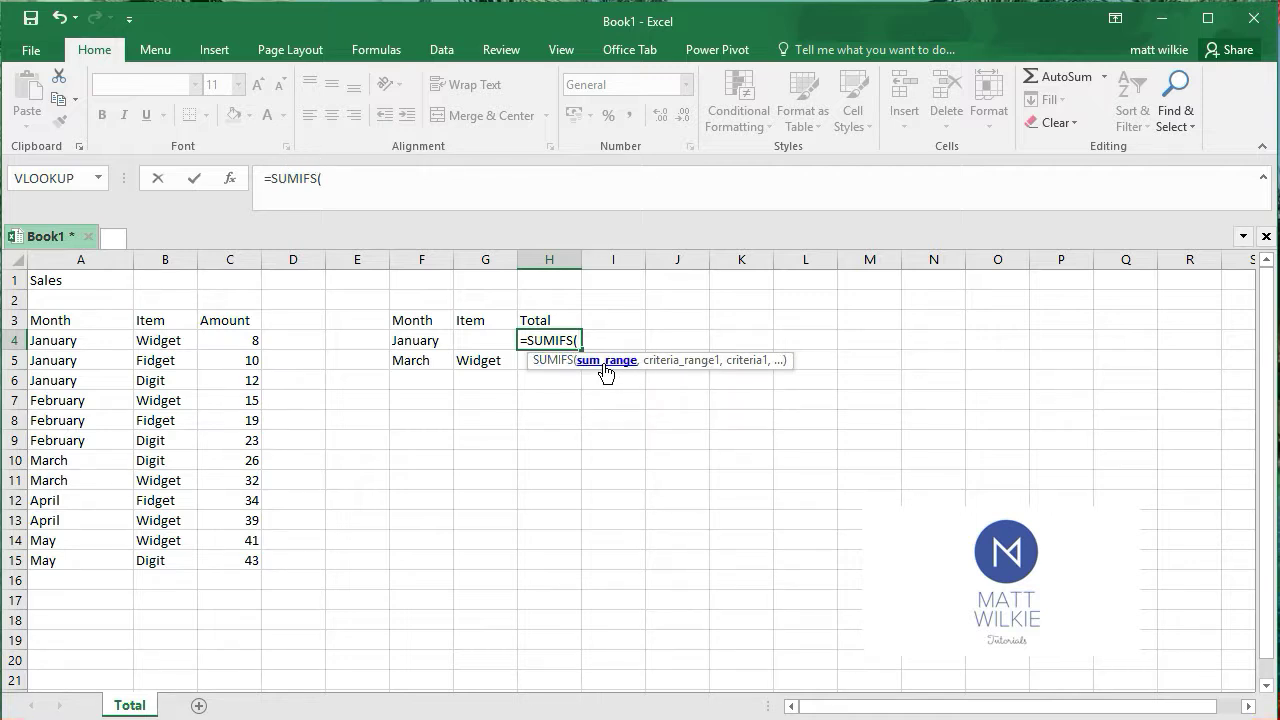
pyautogui.moveTo(246, 343); pyautogui.dragTo(237, 566)
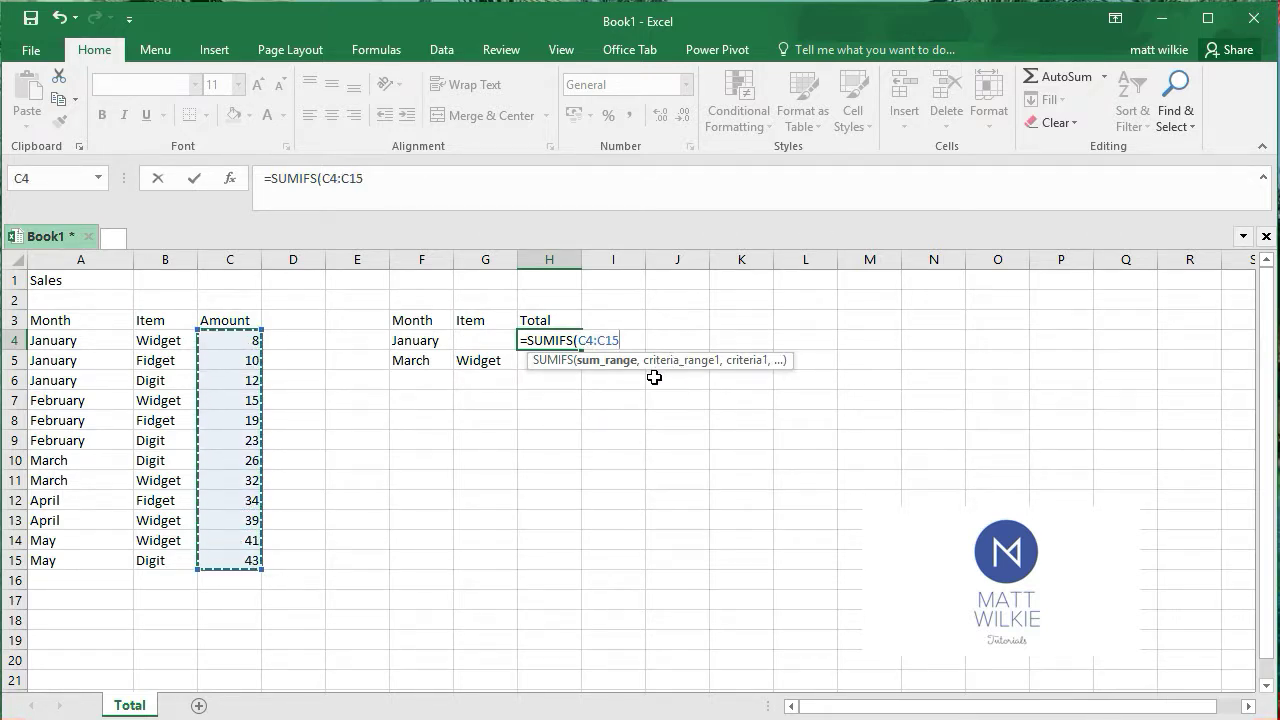
pyautogui.write(',')
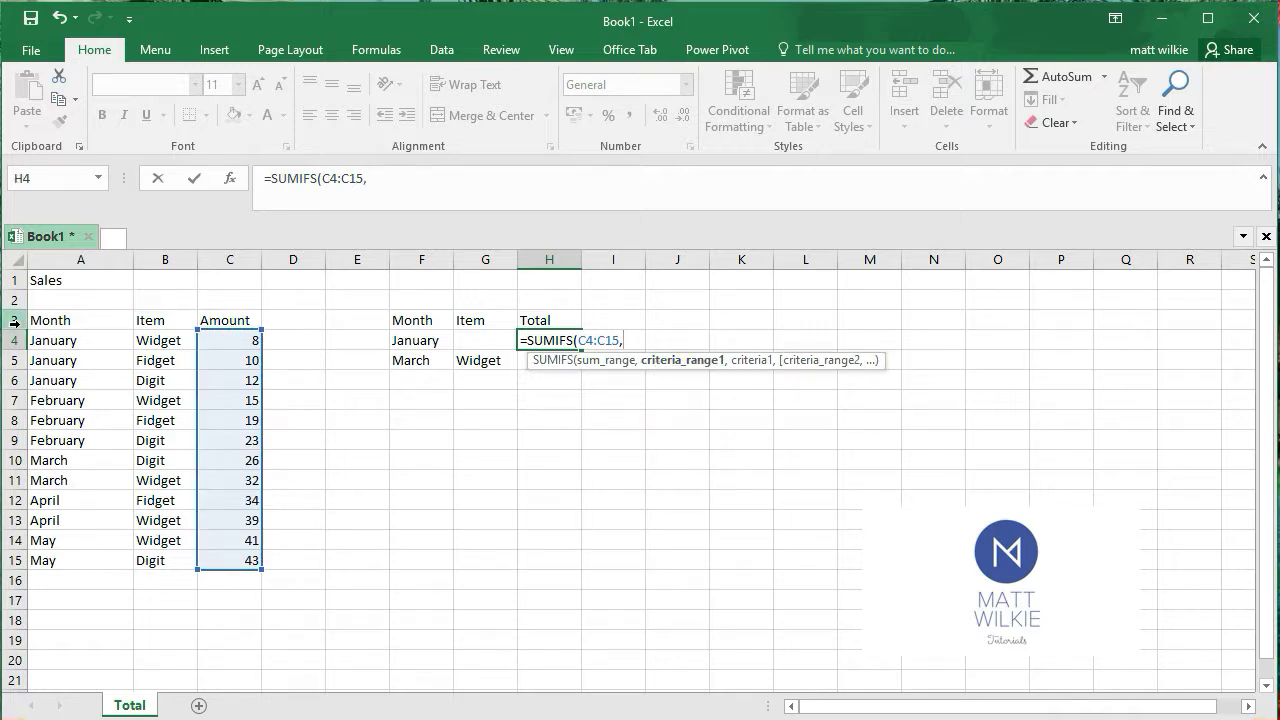
pyautogui.moveTo(62, 338); pyautogui.dragTo(58, 563)
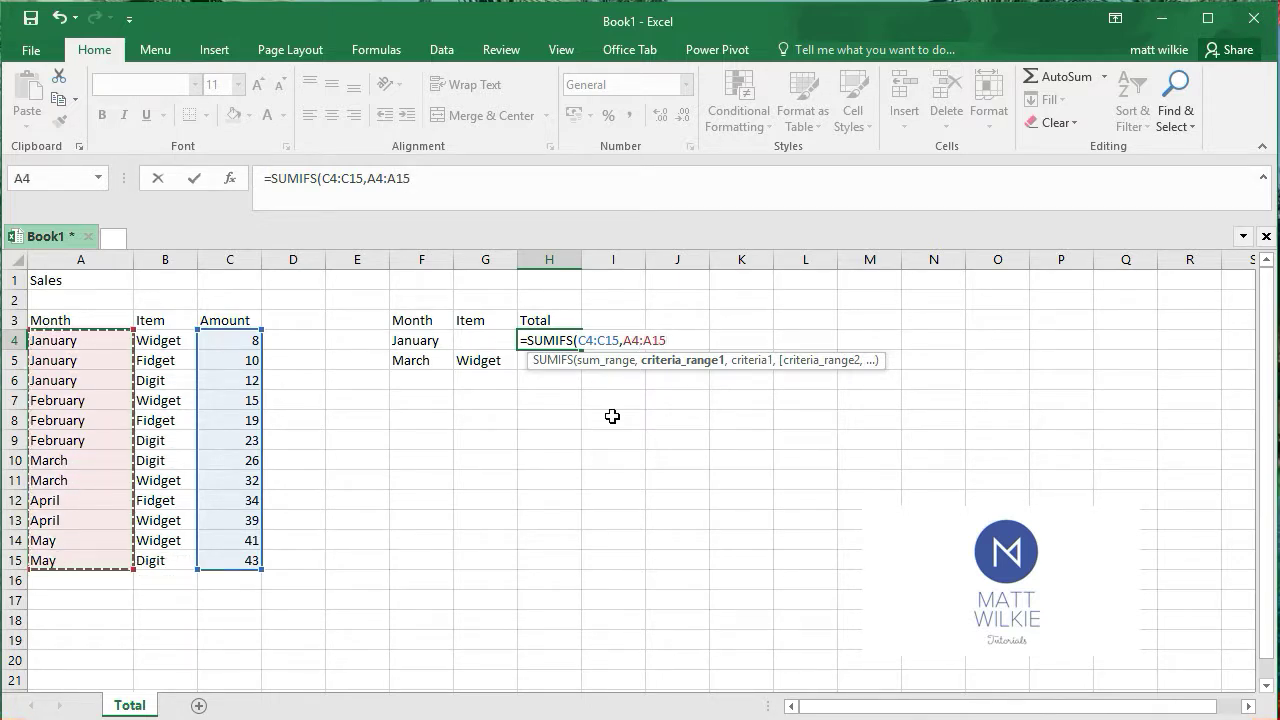
pyautogui.write(',')
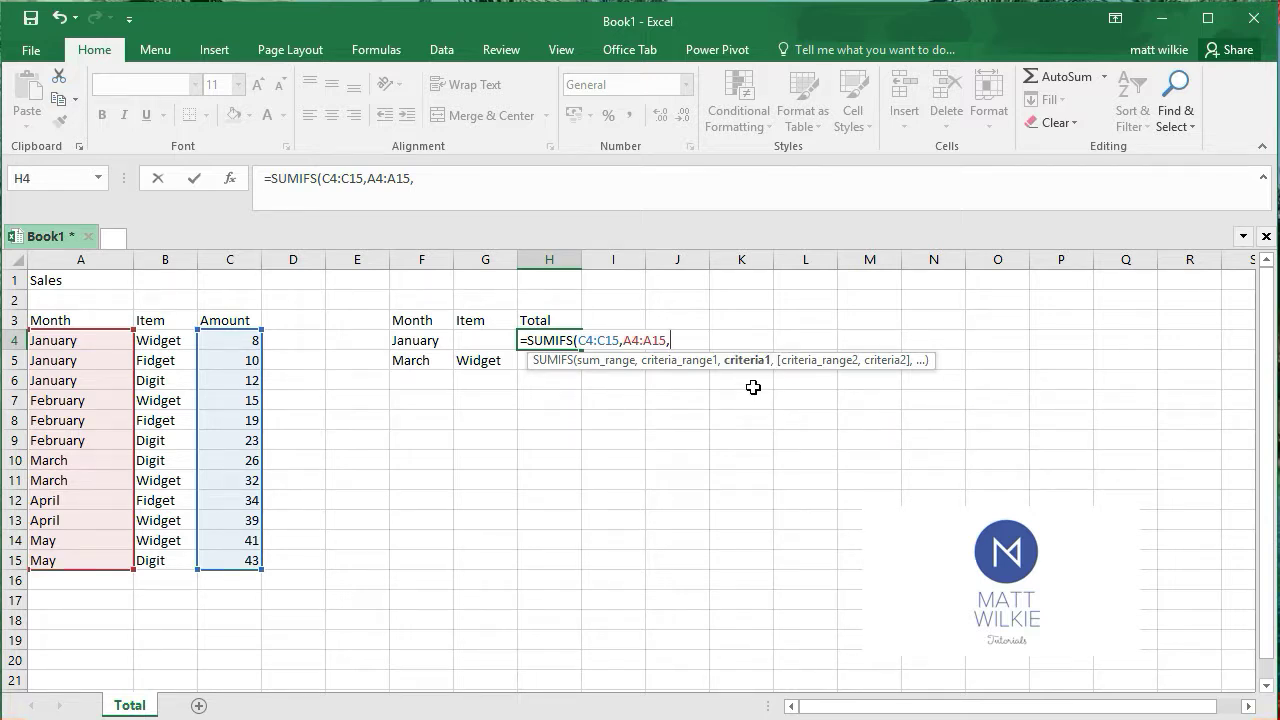
pyautogui.click(411, 343)
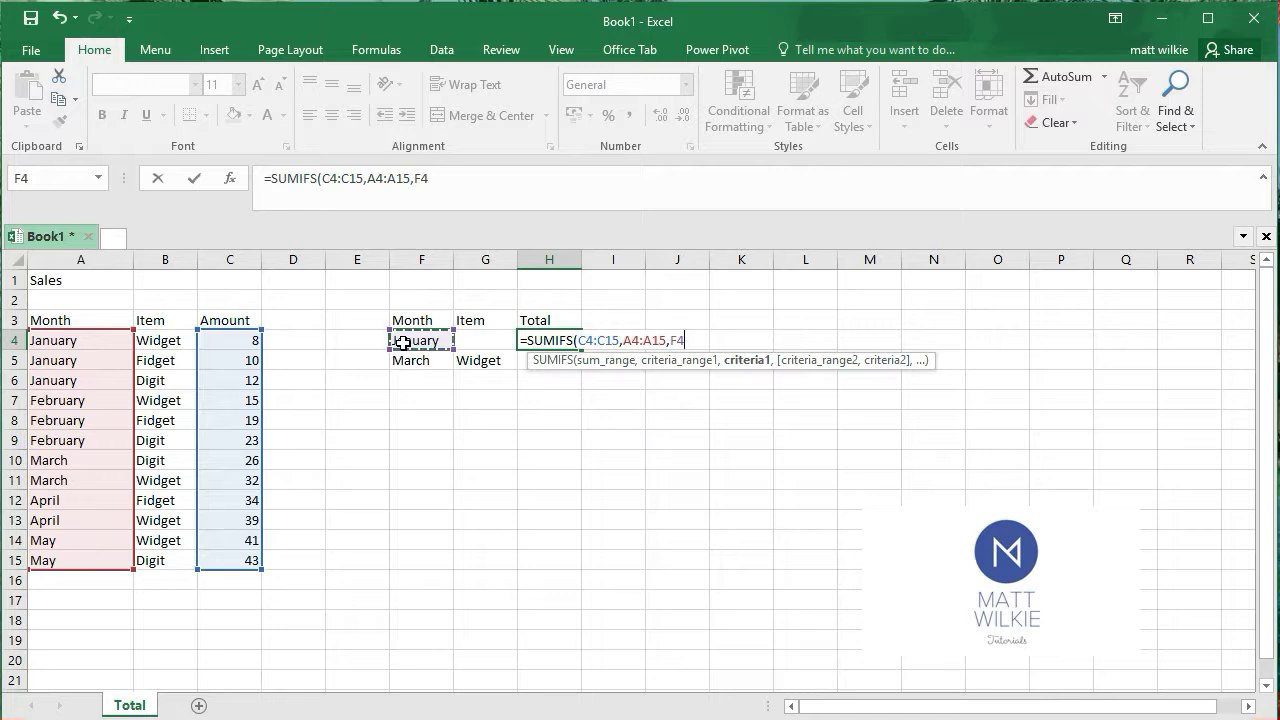
pyautogui.write('(')
pyautogui.write(')')
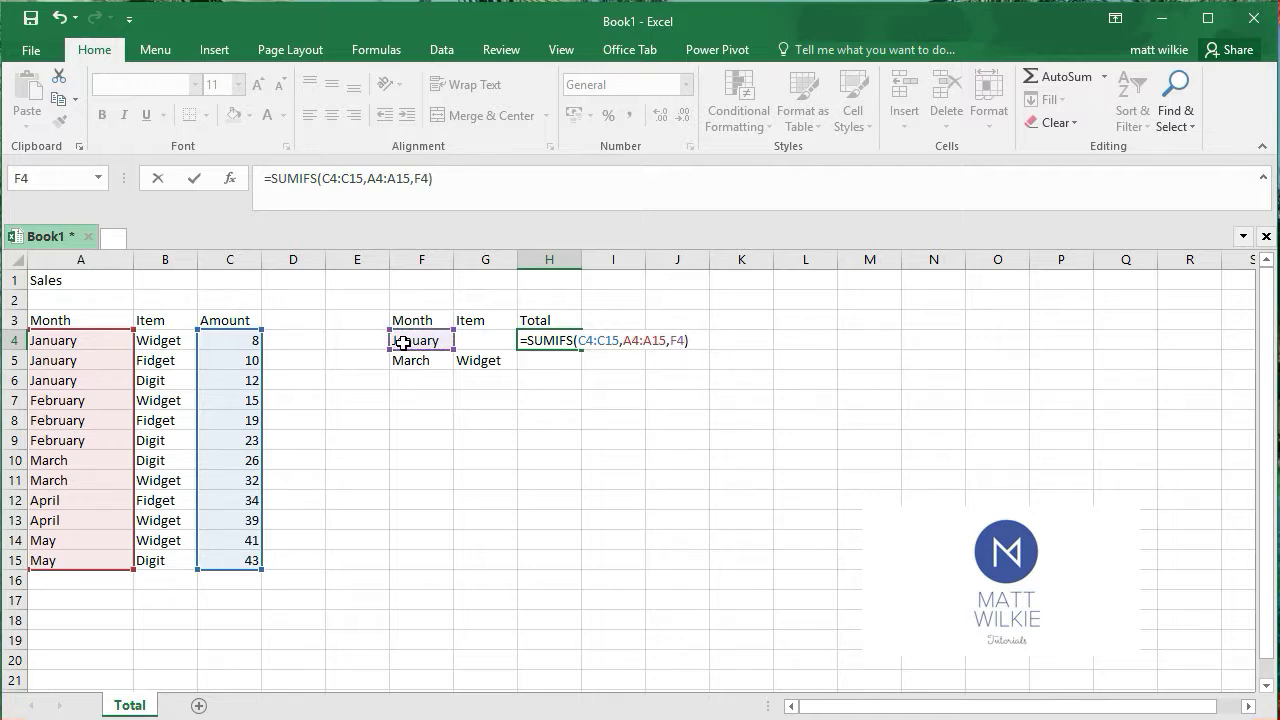
pyautogui.press('Return')
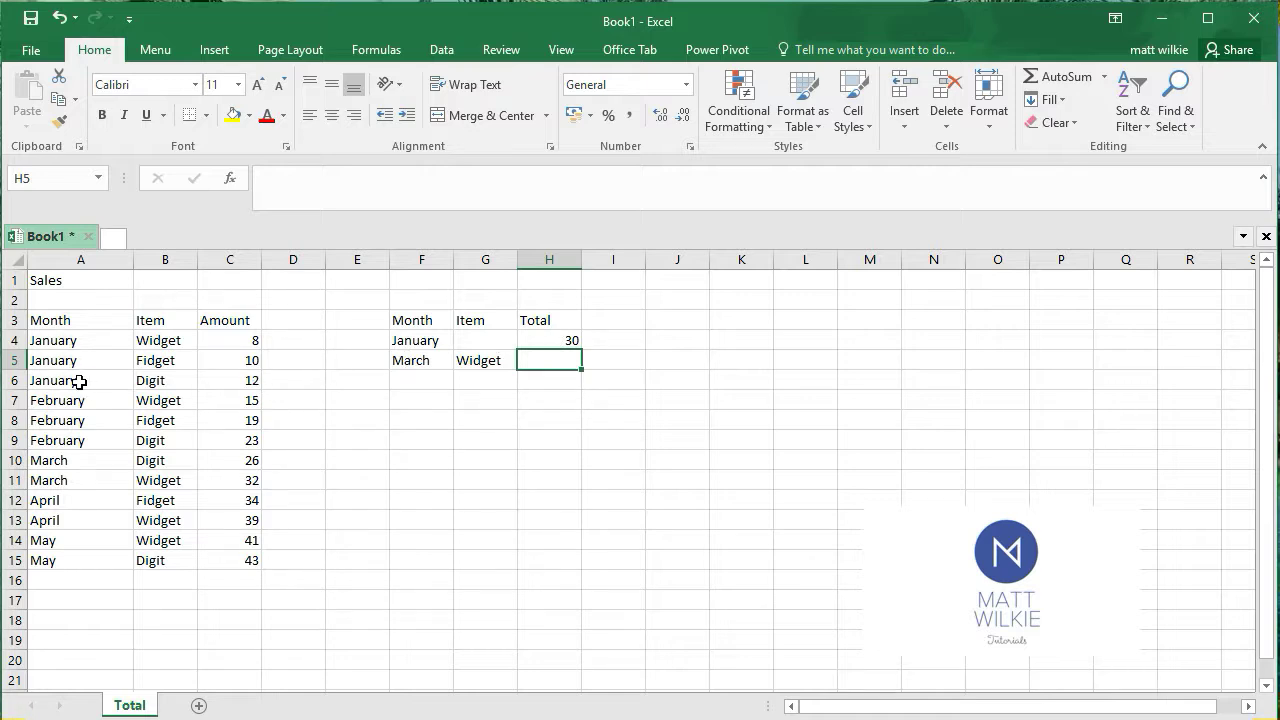
pyautogui.click(157, 378)
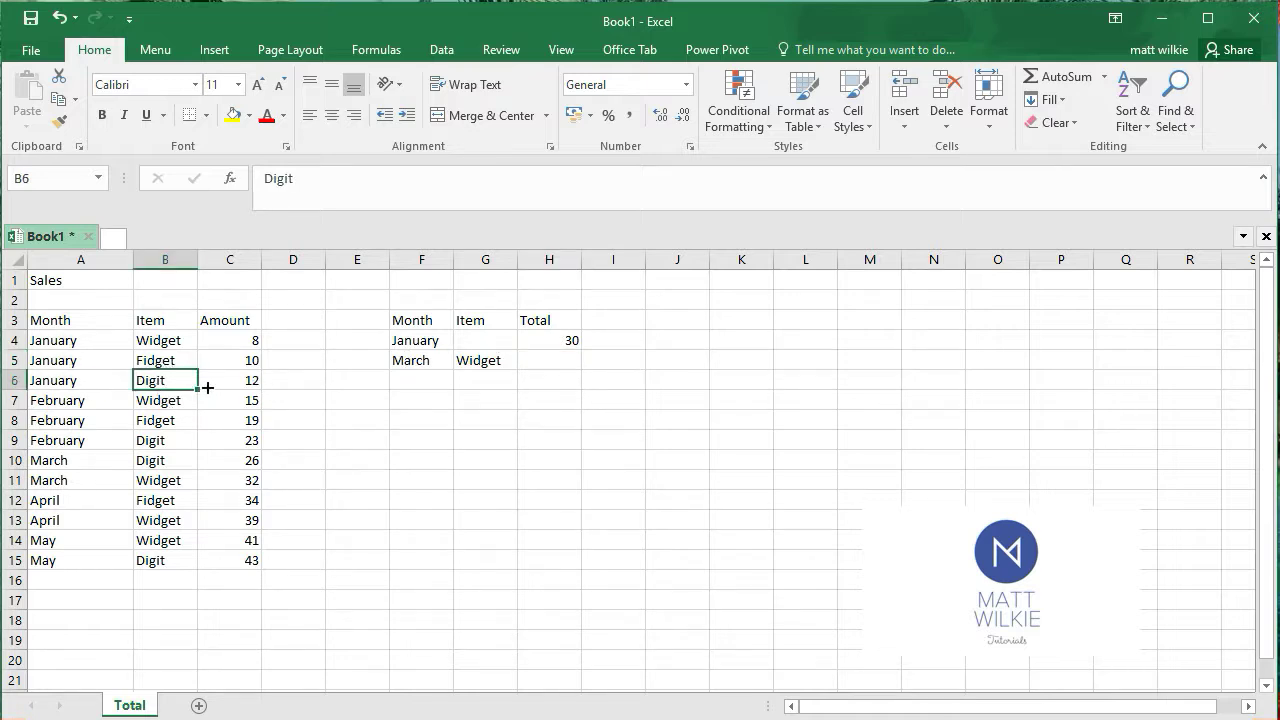
pyautogui.moveTo(206, 383); pyautogui.dragTo(229, 338)
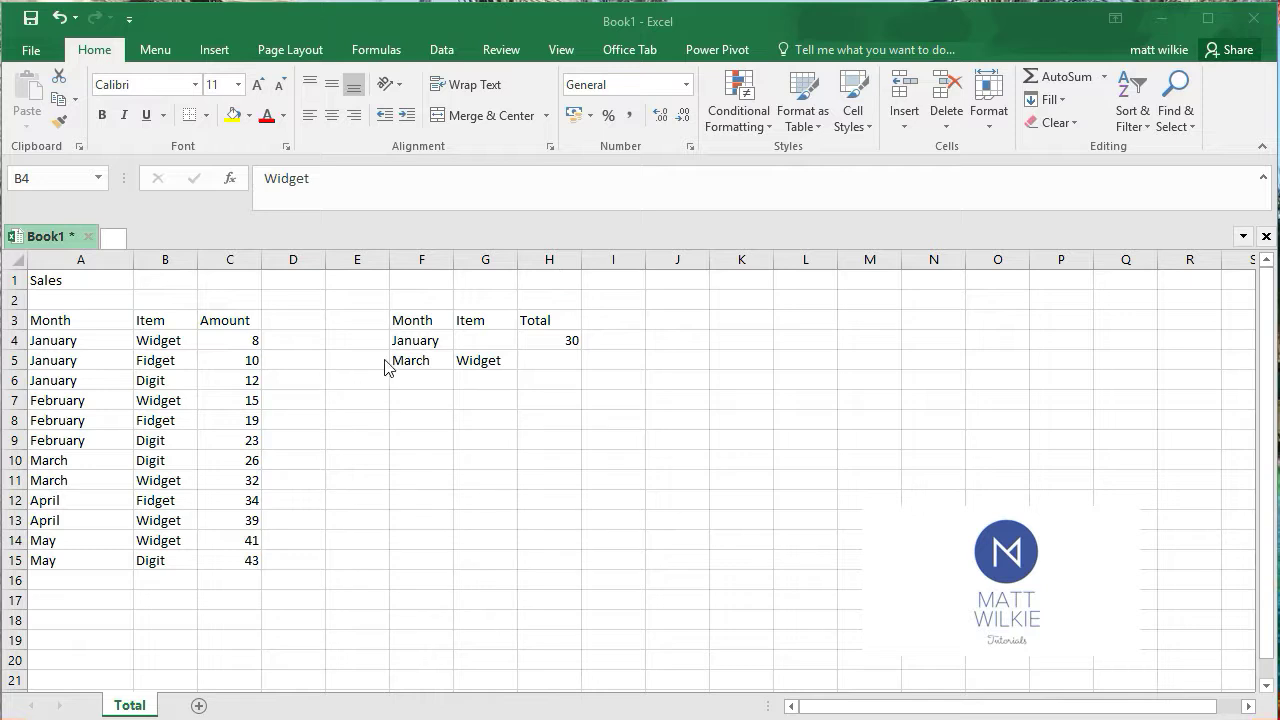
pyautogui.click(424, 361)
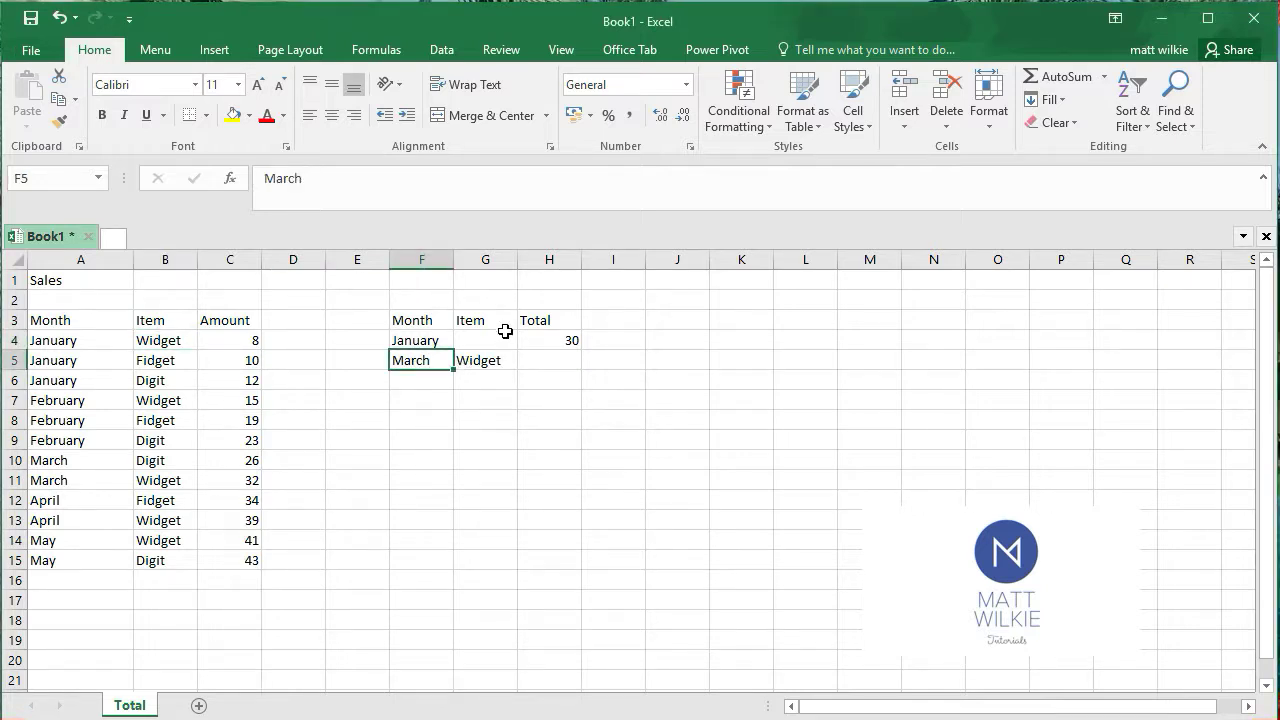
pyautogui.click(494, 360)
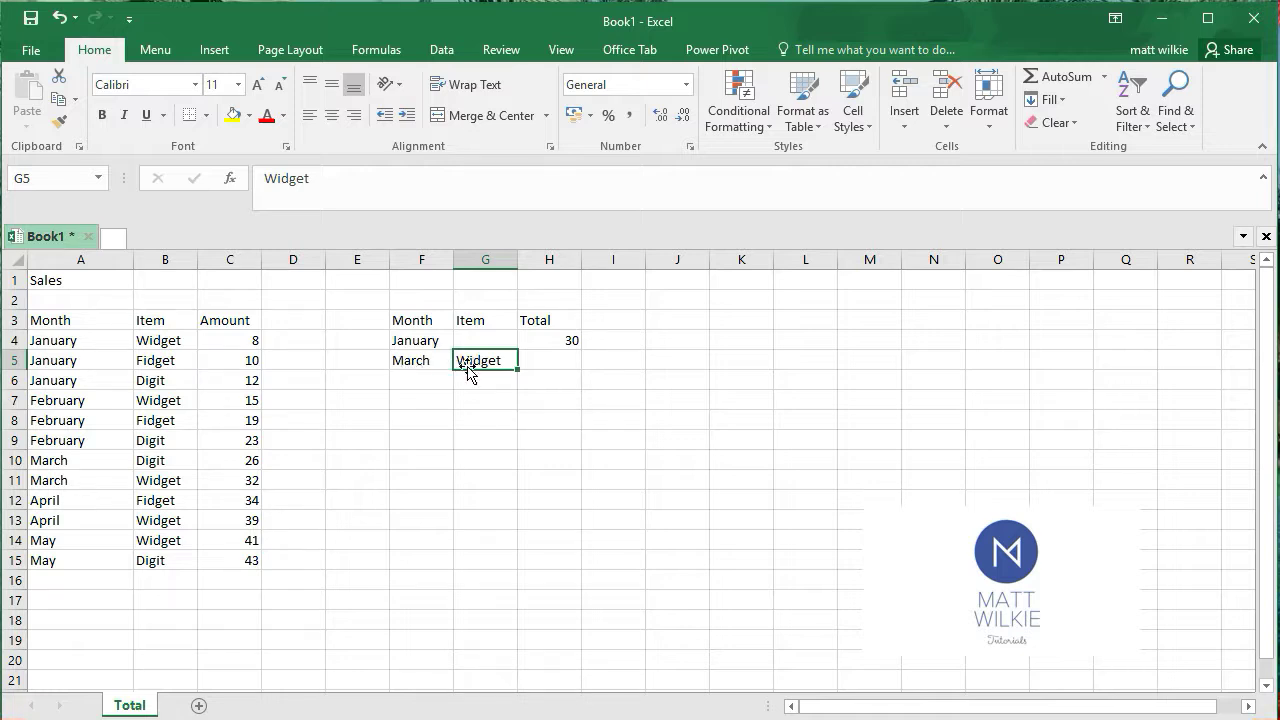
# In H5, enter a SUMIFS formula summing C4:C15 where A4:A15 matches F5 and B4:B15 matches G5
pyautogui.click(553, 365)
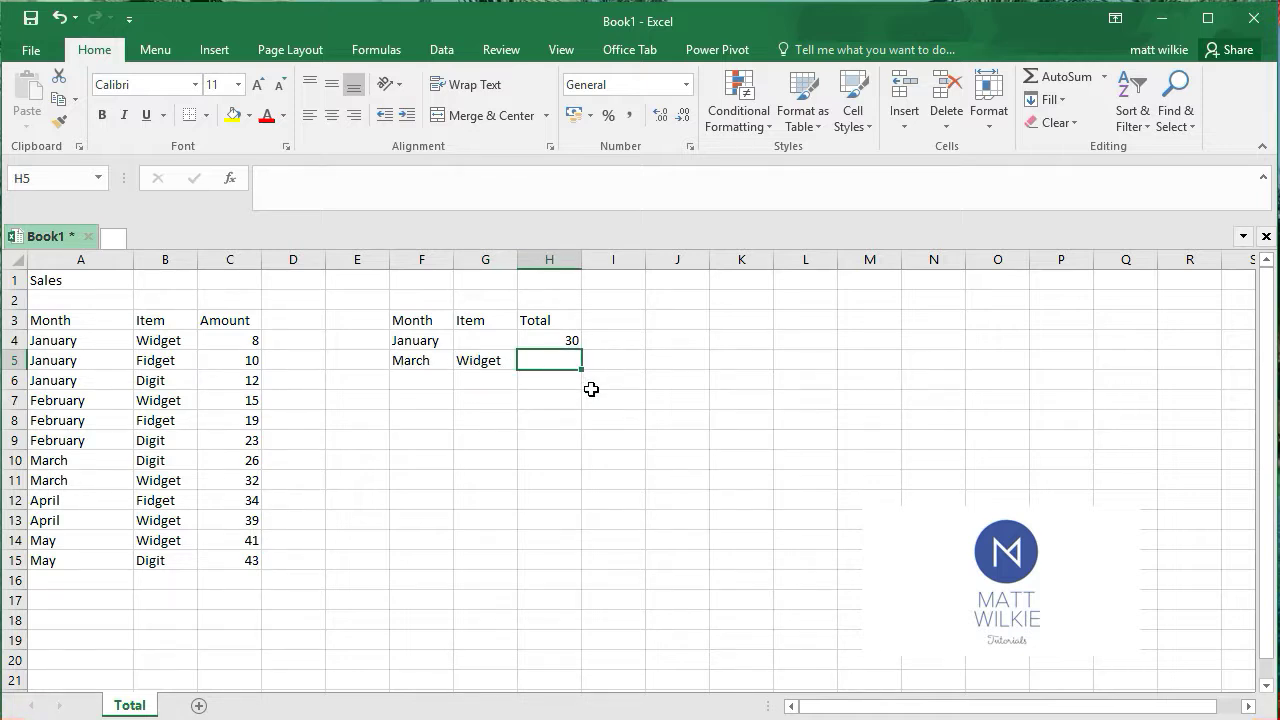
pyautogui.write('0')
pyautogui.press('BackSpace')
pyautogui.write('=AU')
pyautogui.press('BackSpace')
pyautogui.press('BackSpace')
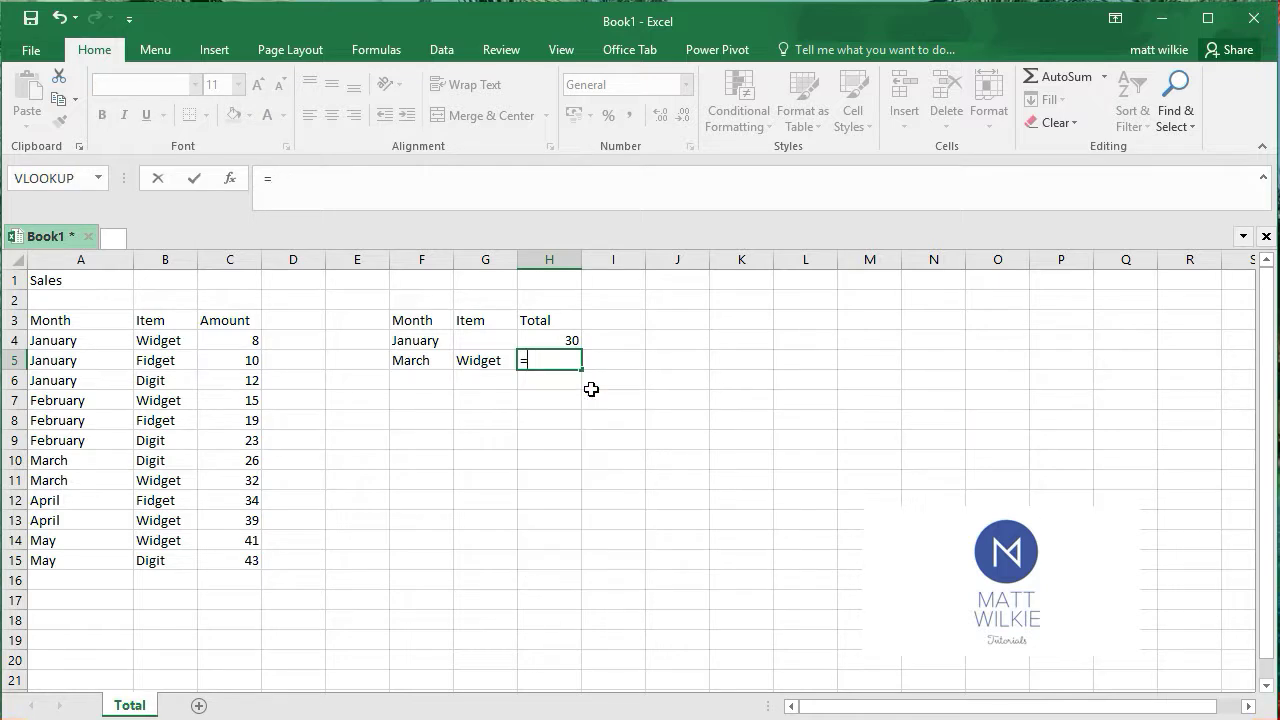
pyautogui.write('SUMIFS')
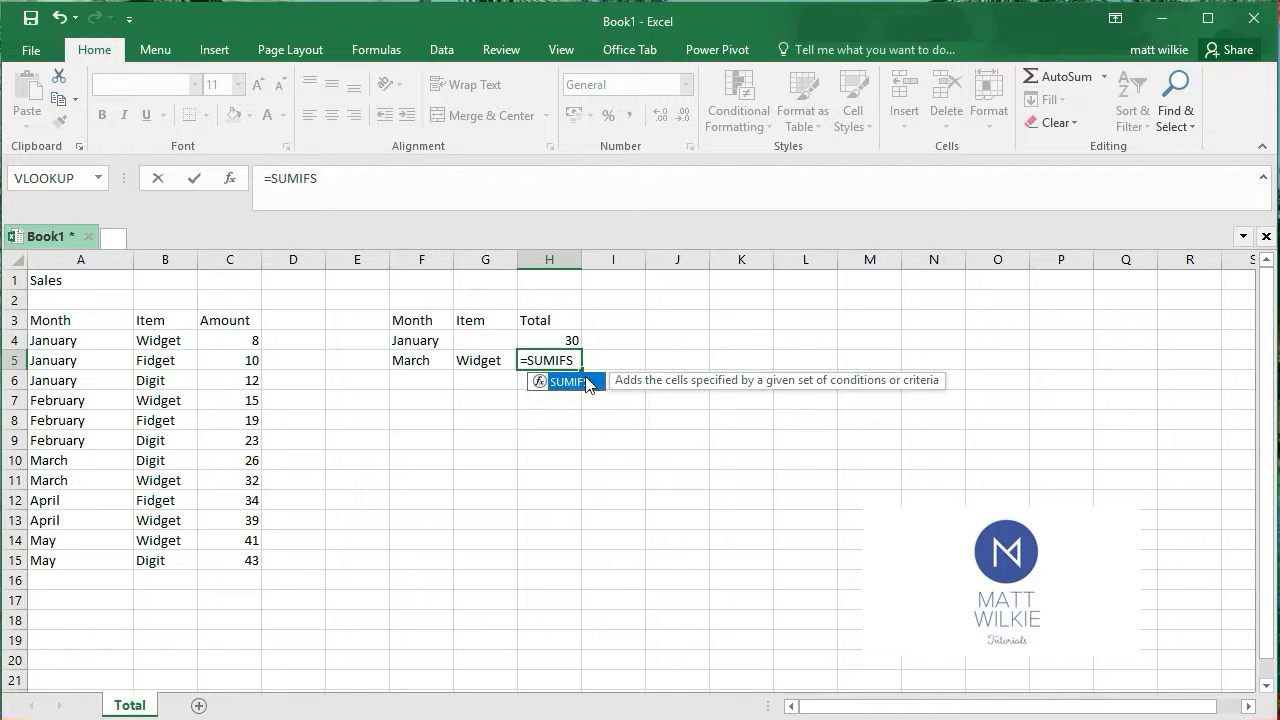
pyautogui.doubleClick(587, 384)
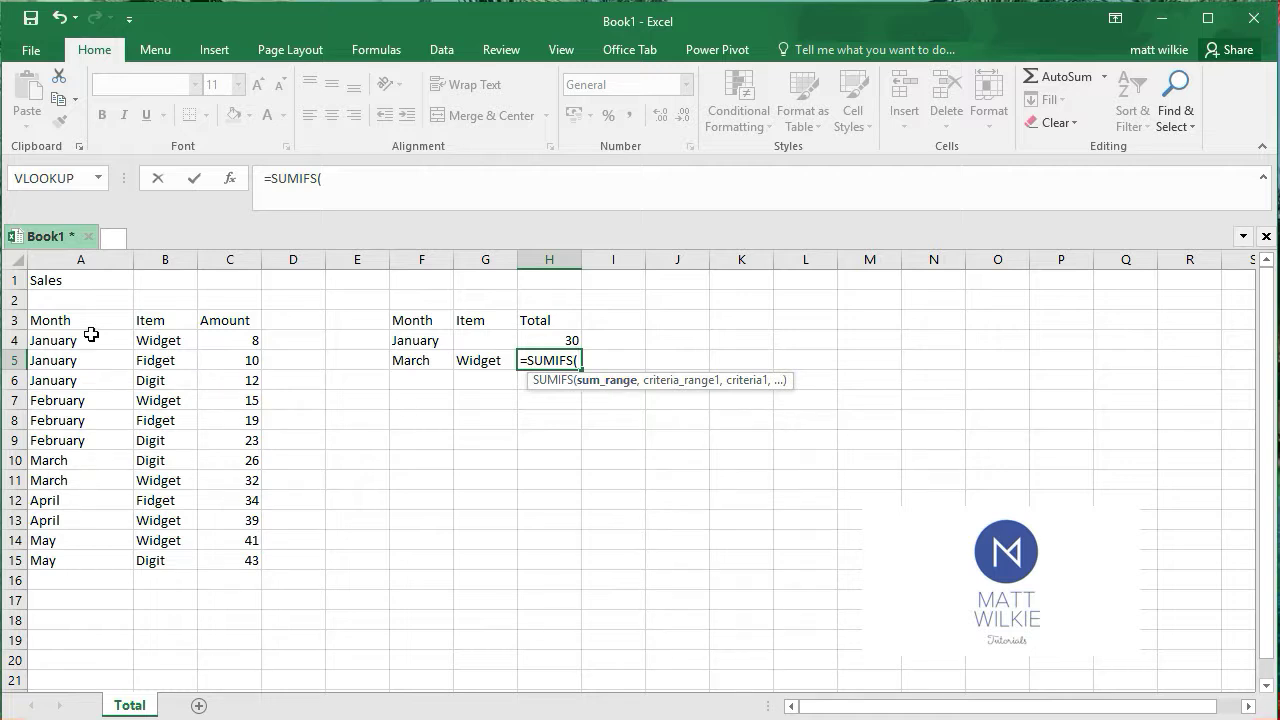
pyautogui.moveTo(232, 340); pyautogui.dragTo(230, 562)
pyautogui.write(',')
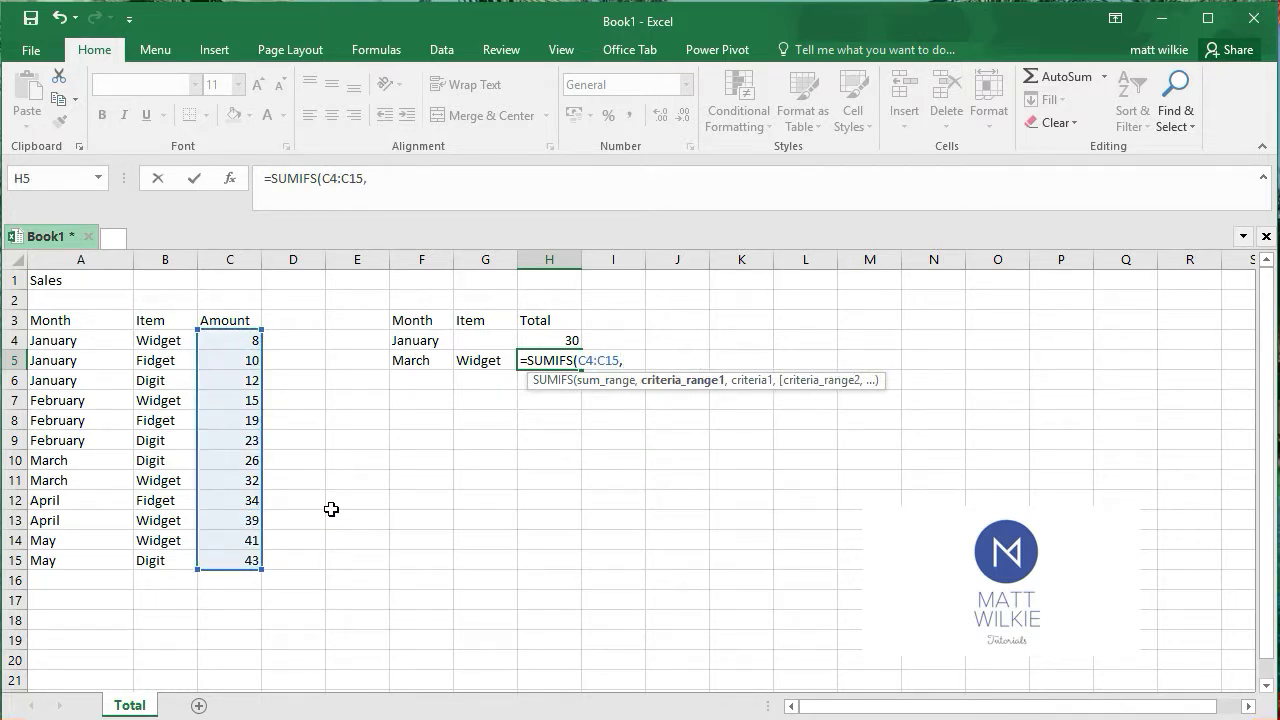
pyautogui.moveTo(40, 340); pyautogui.dragTo(57, 558)
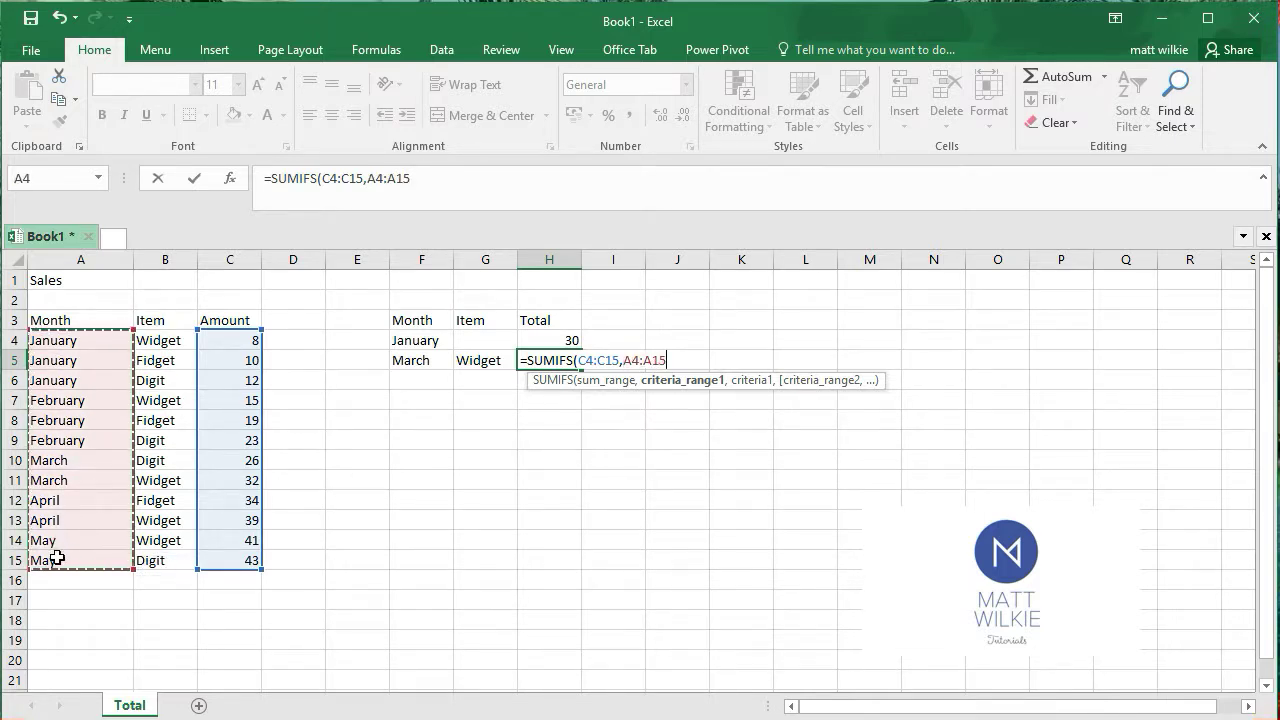
pyautogui.write(',')
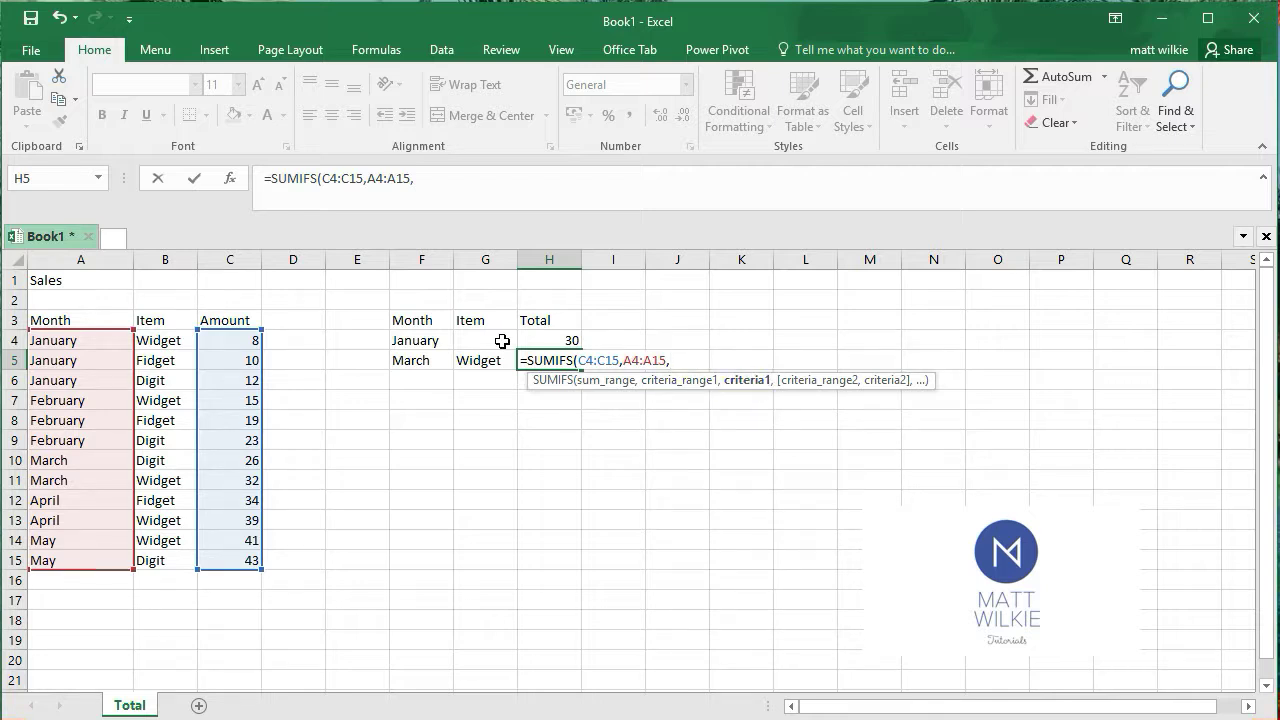
pyautogui.click(423, 361)
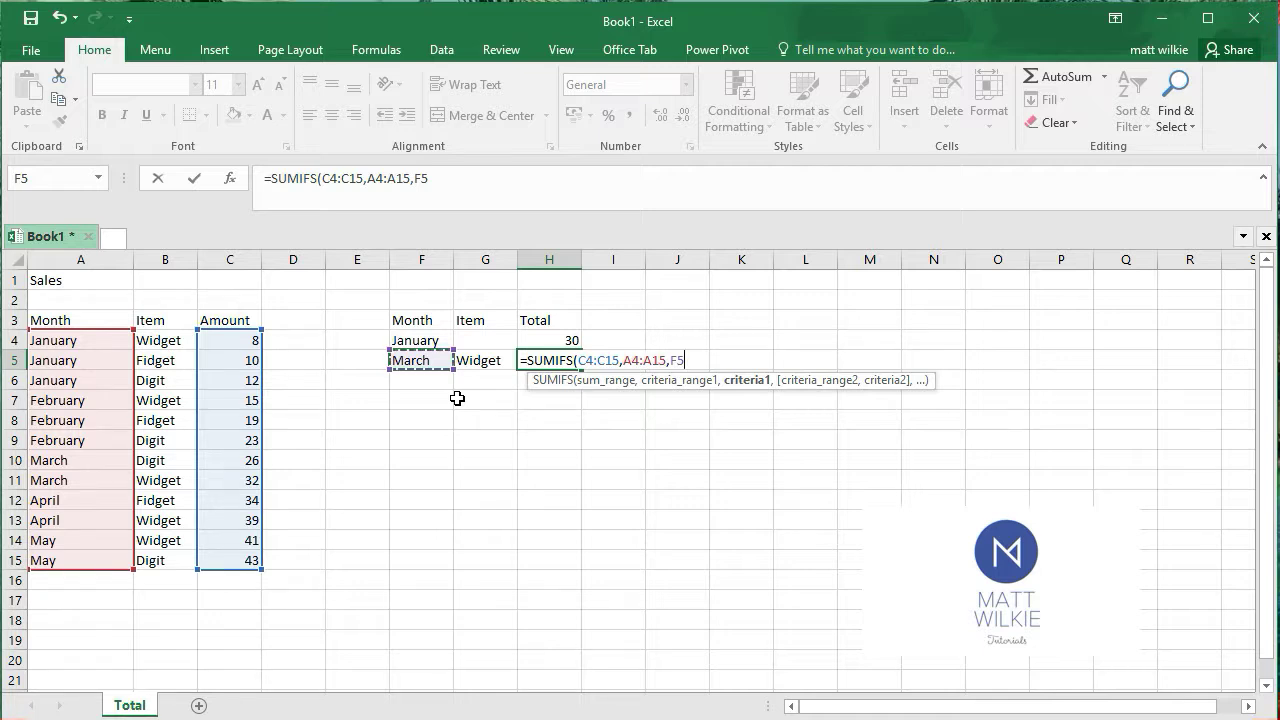
pyautogui.write(',')
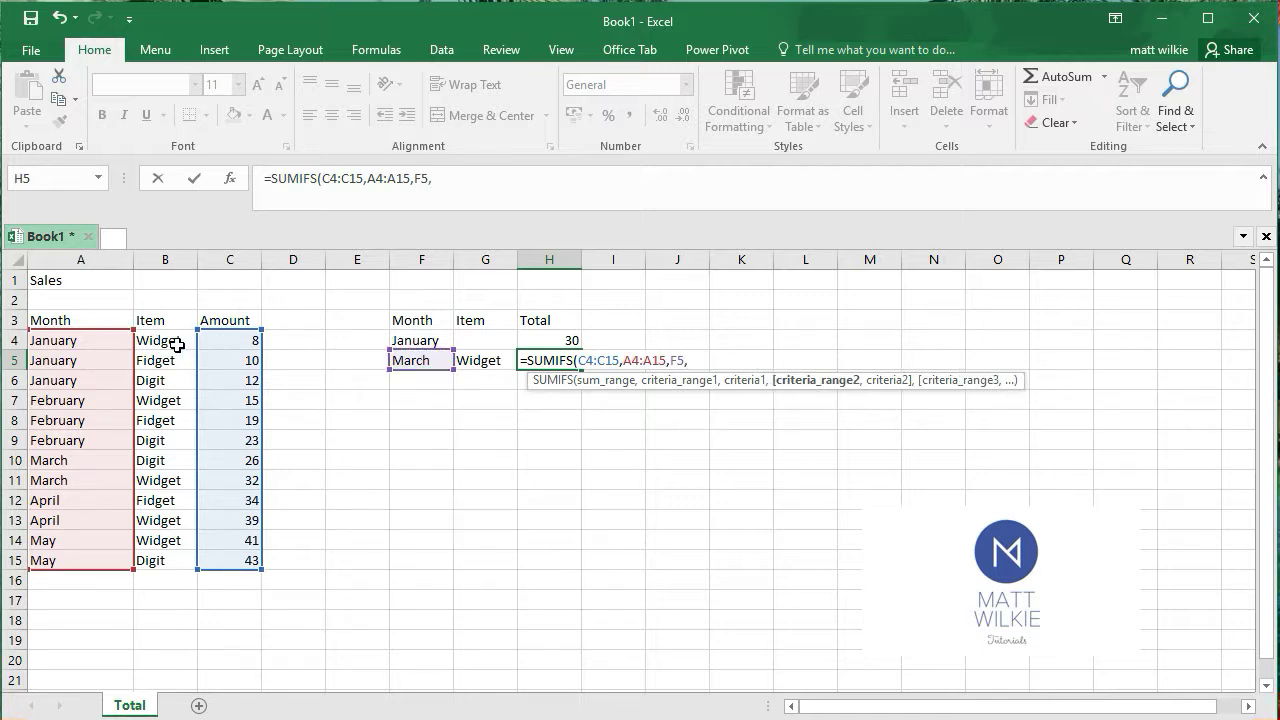
pyautogui.moveTo(168, 342); pyautogui.dragTo(166, 560)
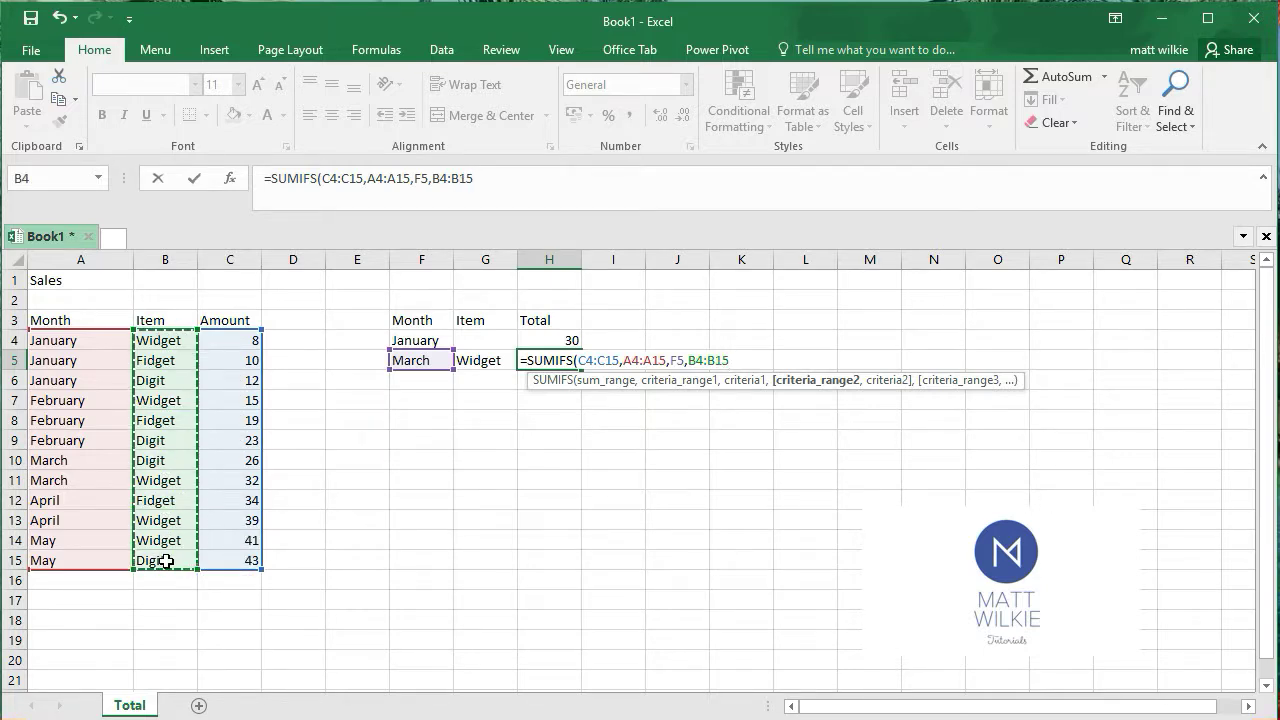
pyautogui.write(',')
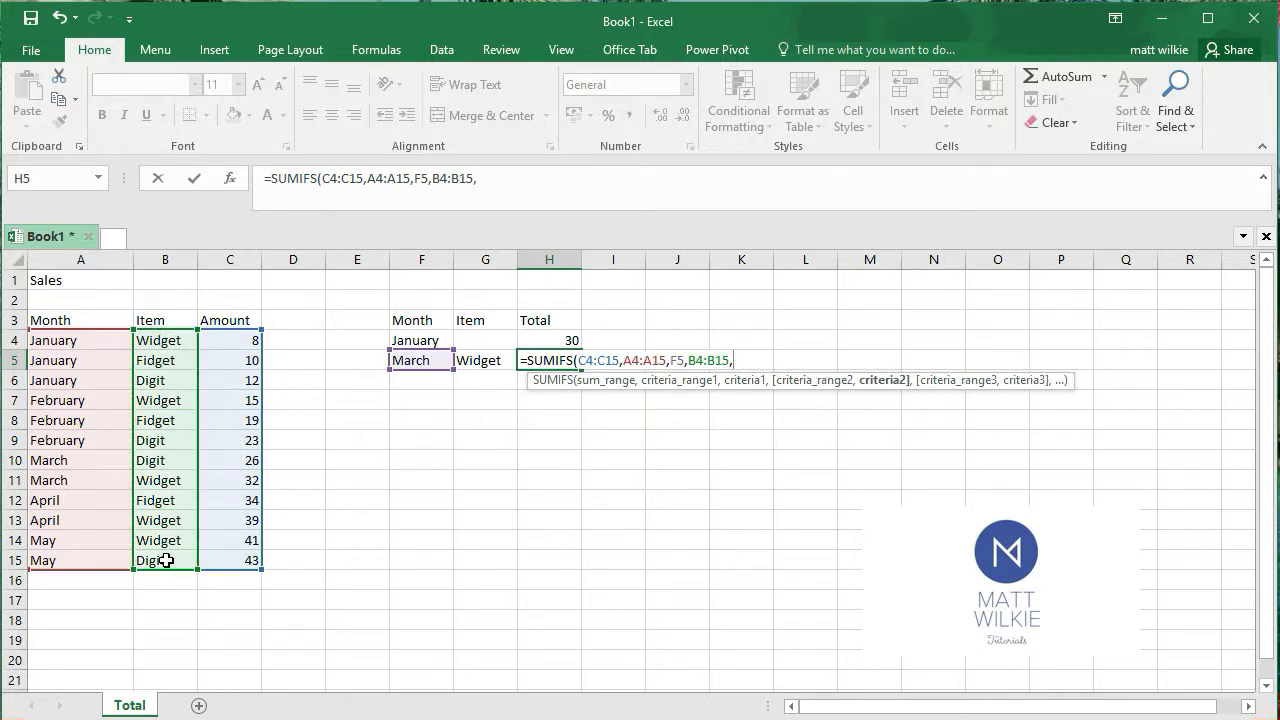
pyautogui.click(489, 364)
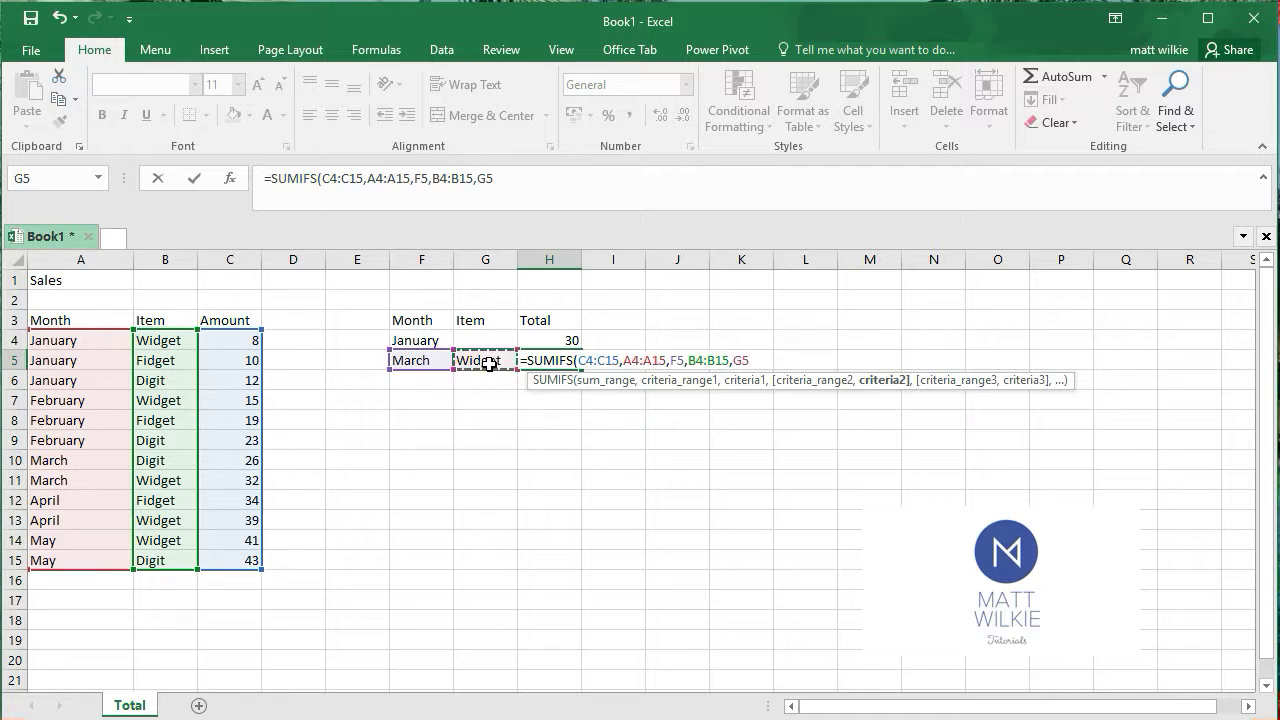
pyautogui.write('(')
pyautogui.write(')')
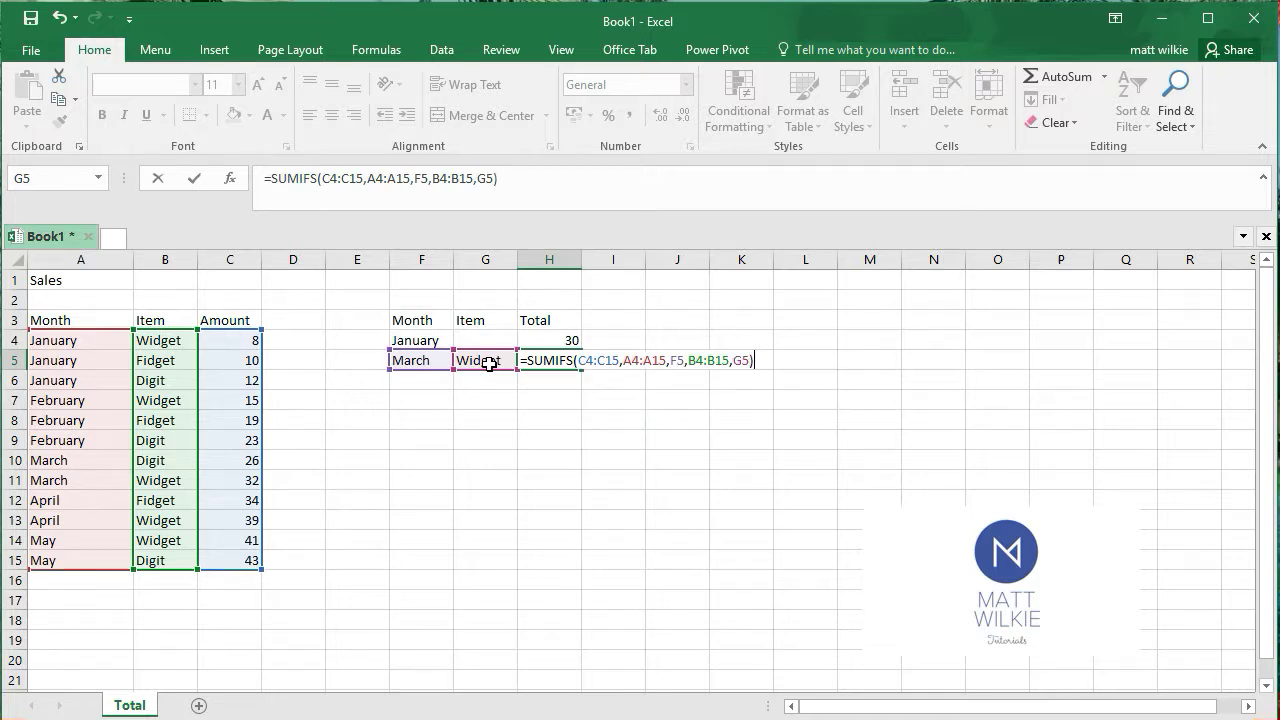
pyautogui.press('Return')
# Compare the March Widget criteria row F5:H5 with the matching March Widget sales row
pyautogui.click(563, 360)
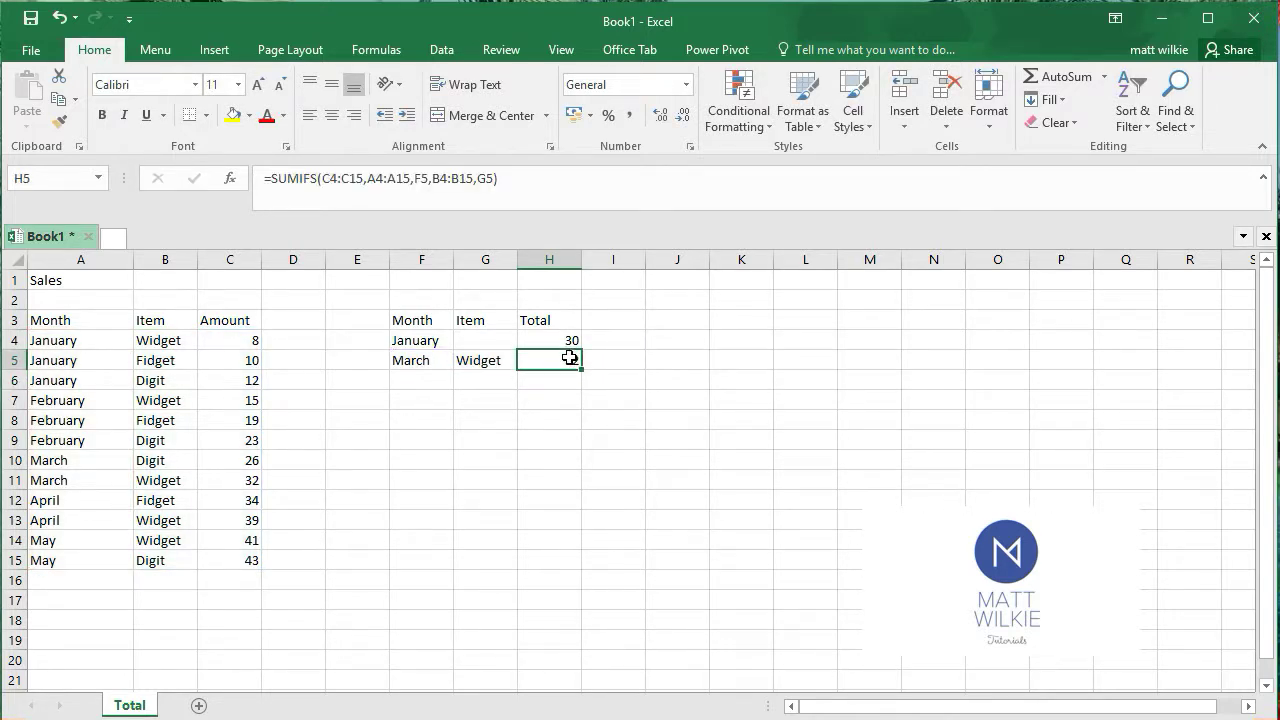
pyautogui.moveTo(421, 363); pyautogui.dragTo(542, 366)
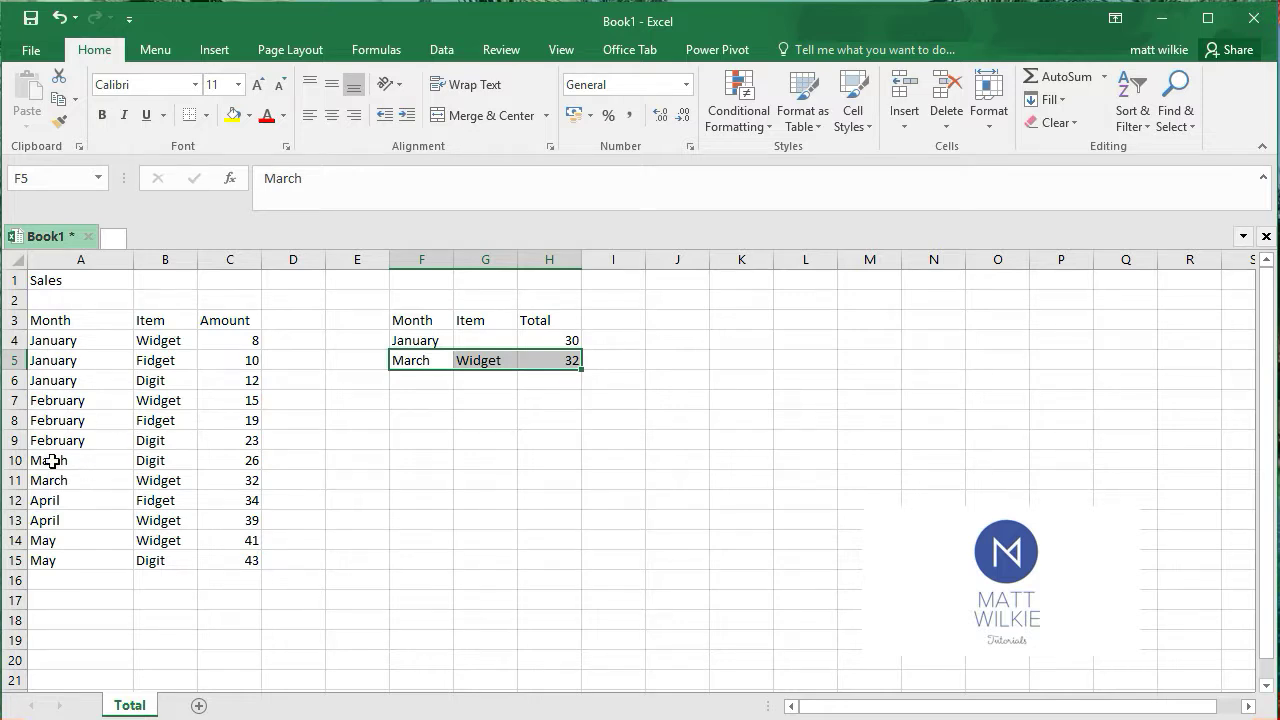
pyautogui.moveTo(52, 480); pyautogui.dragTo(234, 482)
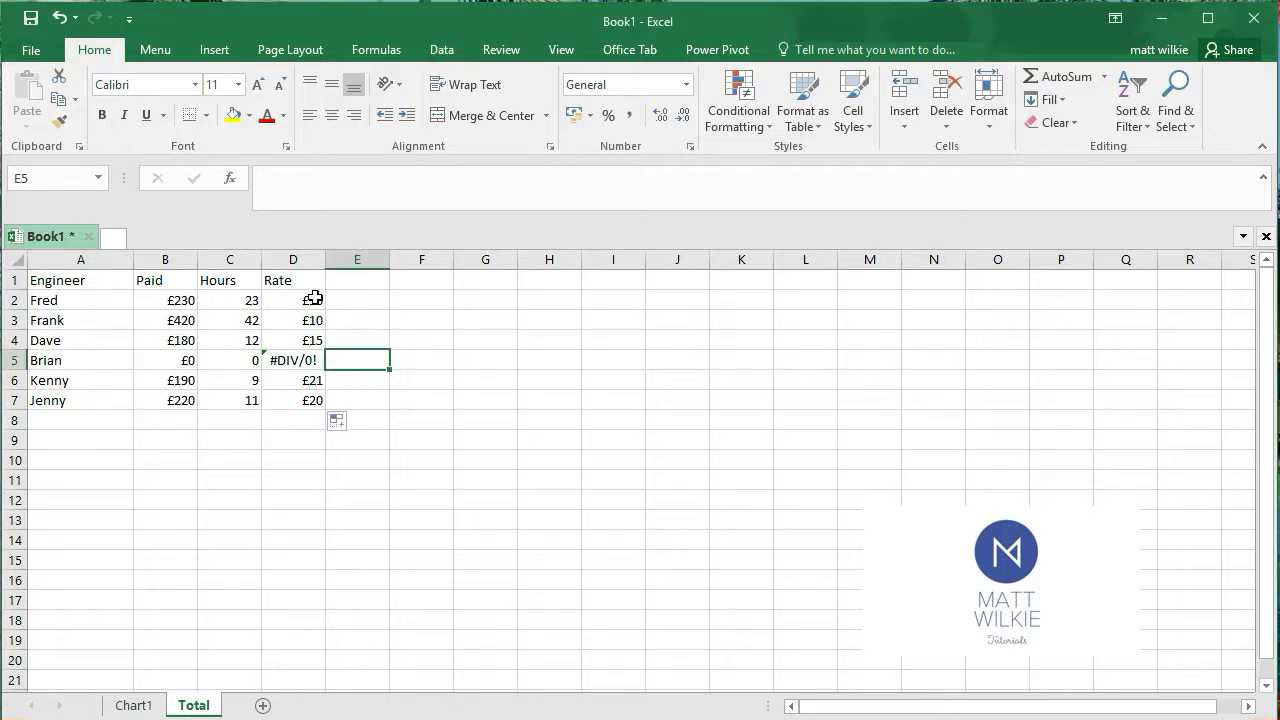
# In D2, replace SUM with IFERROR so the formula reads =IFERROR(B2/C2,0)
pyautogui.click(314, 298)
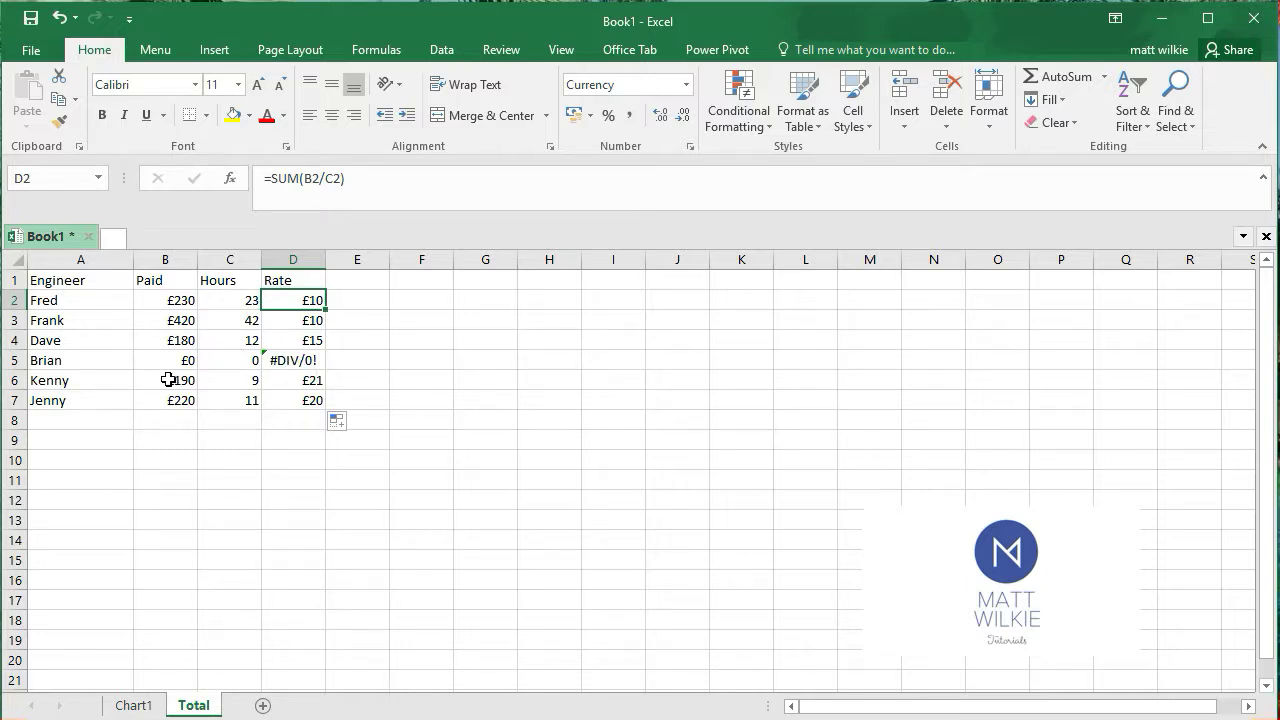
pyautogui.click(305, 190)
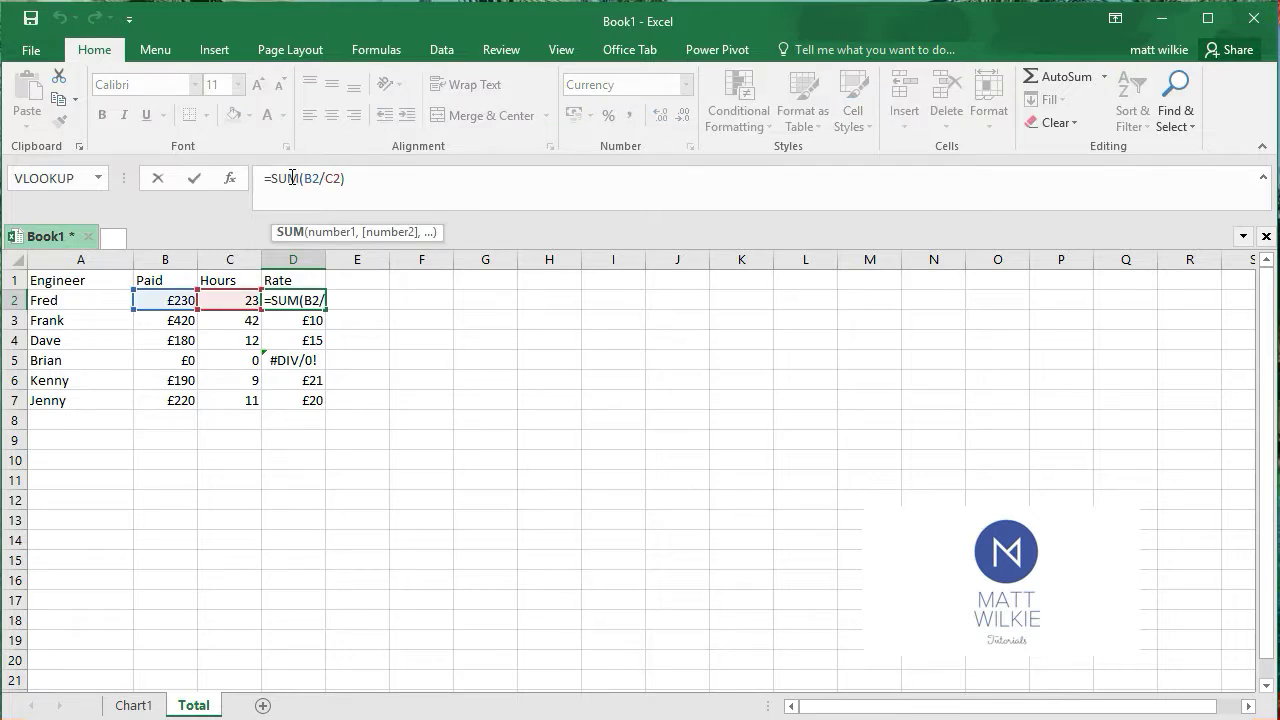
pyautogui.moveTo(298, 180); pyautogui.dragTo(275, 181)
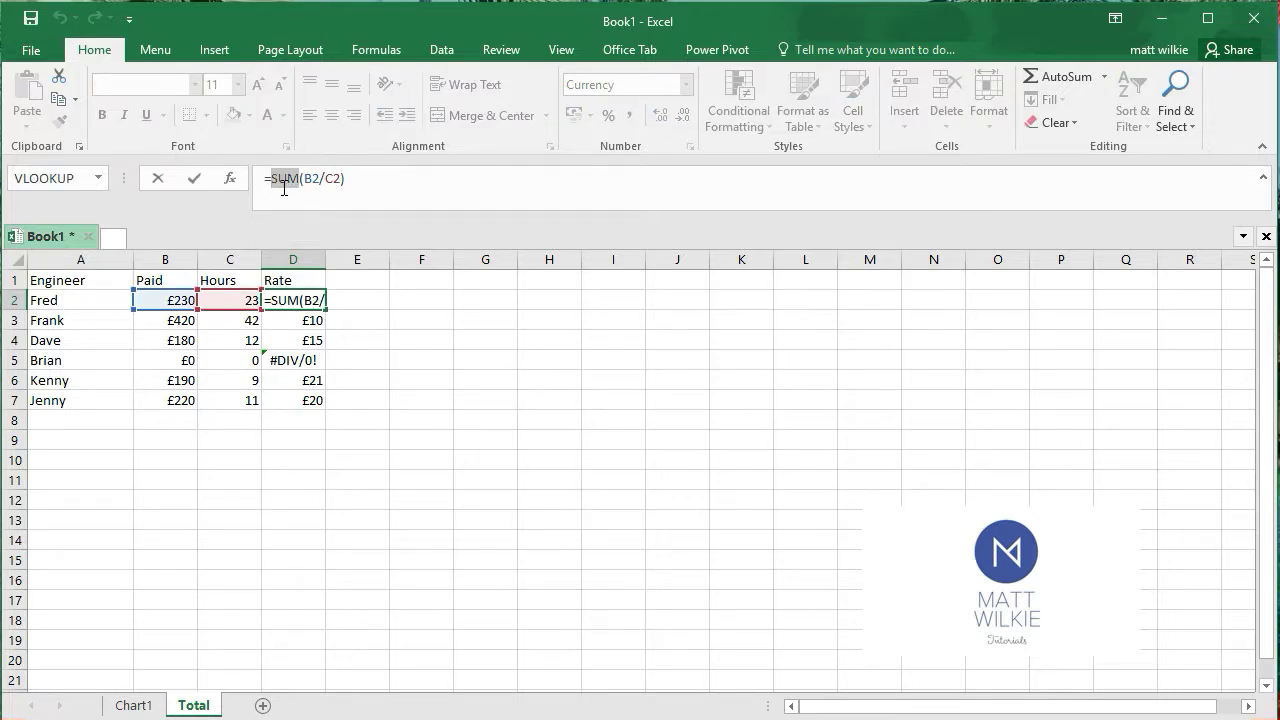
pyautogui.write('IFERROR')
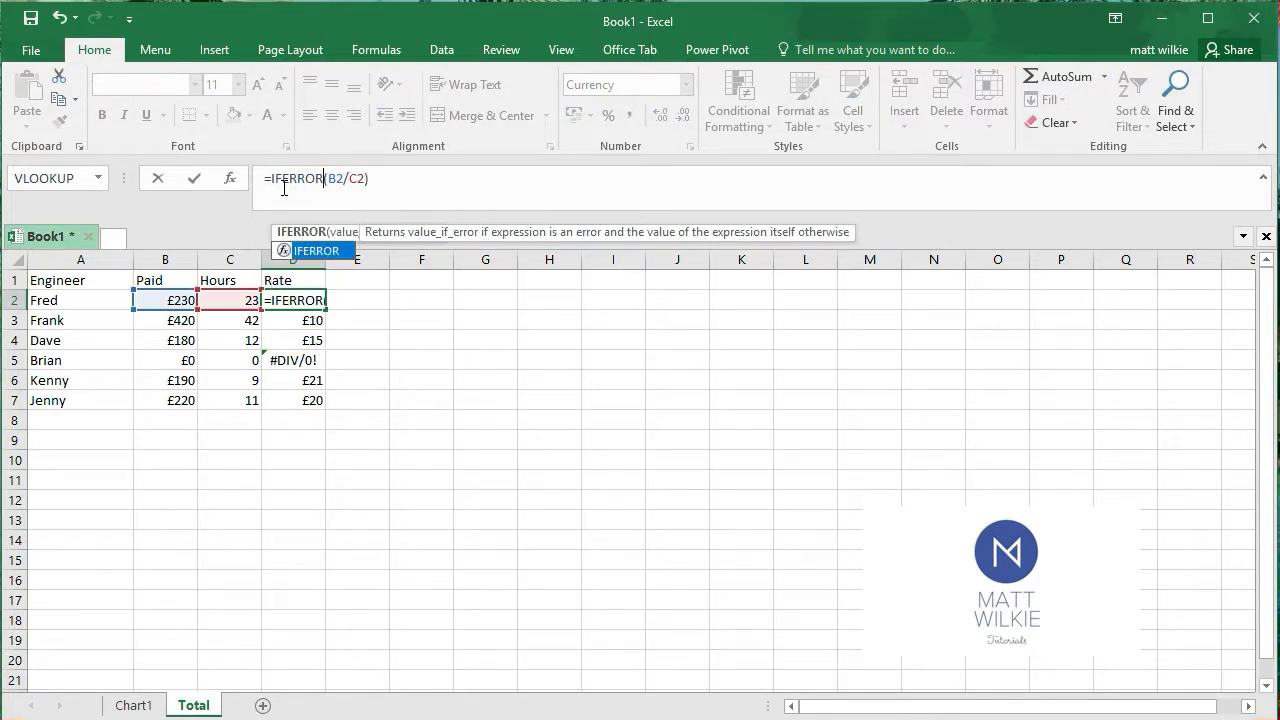
pyautogui.click(362, 178)
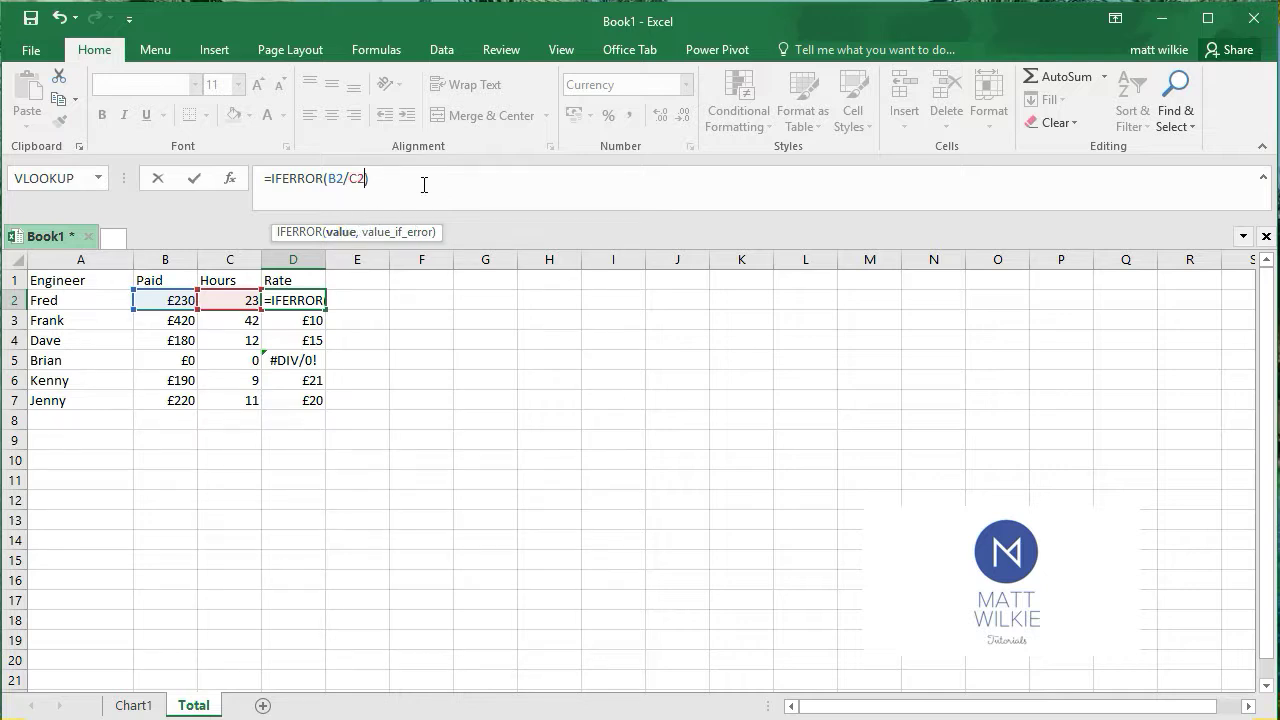
pyautogui.write(',')
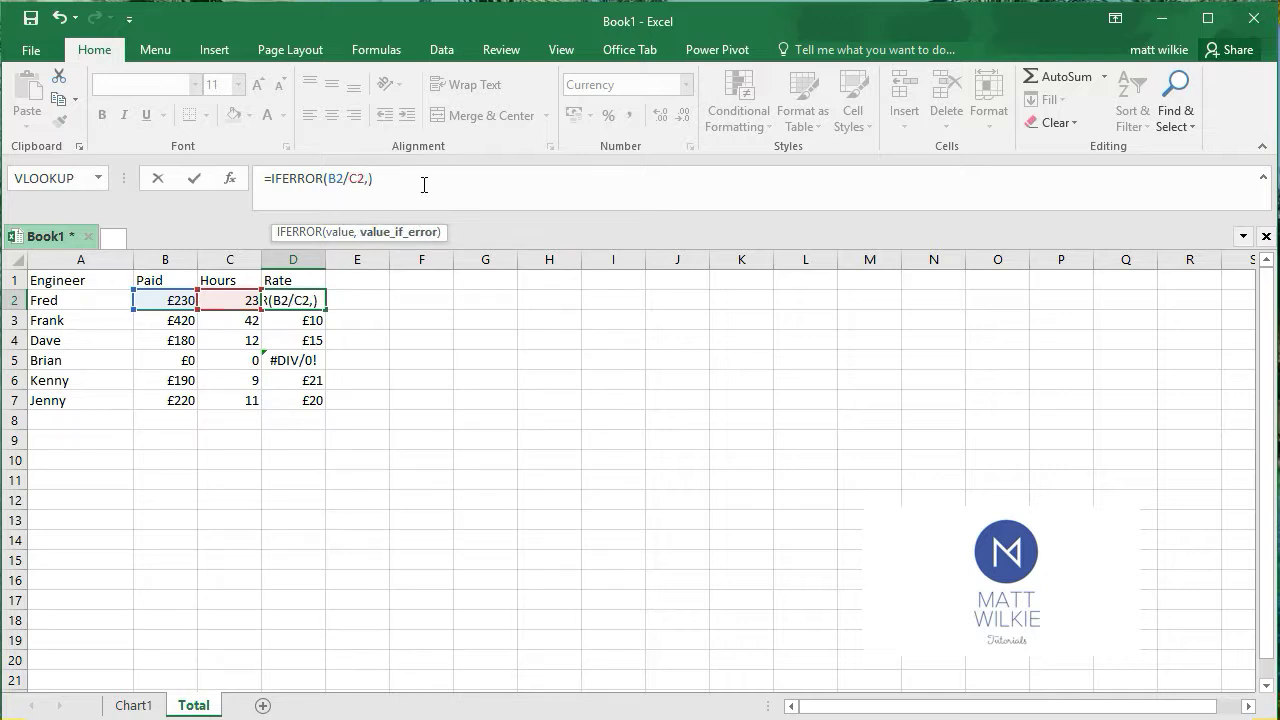
pyautogui.write('0')
pyautogui.click(424, 185)
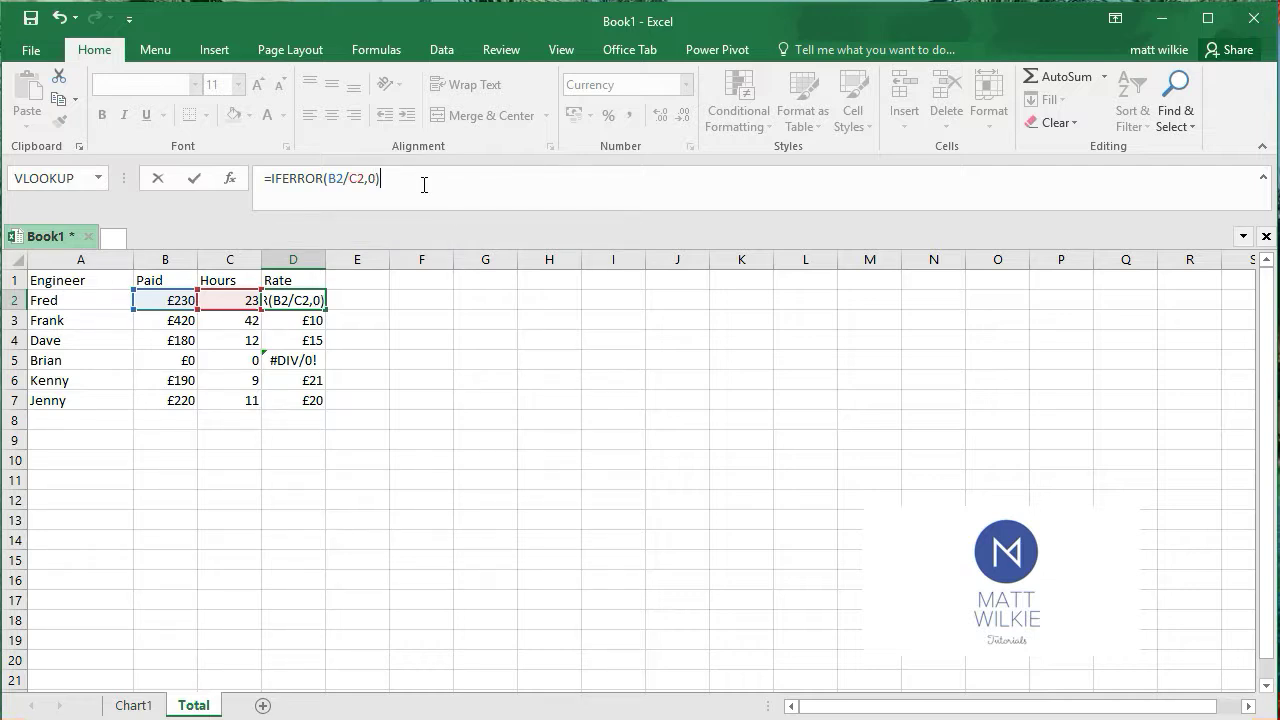
pyautogui.press('Return')
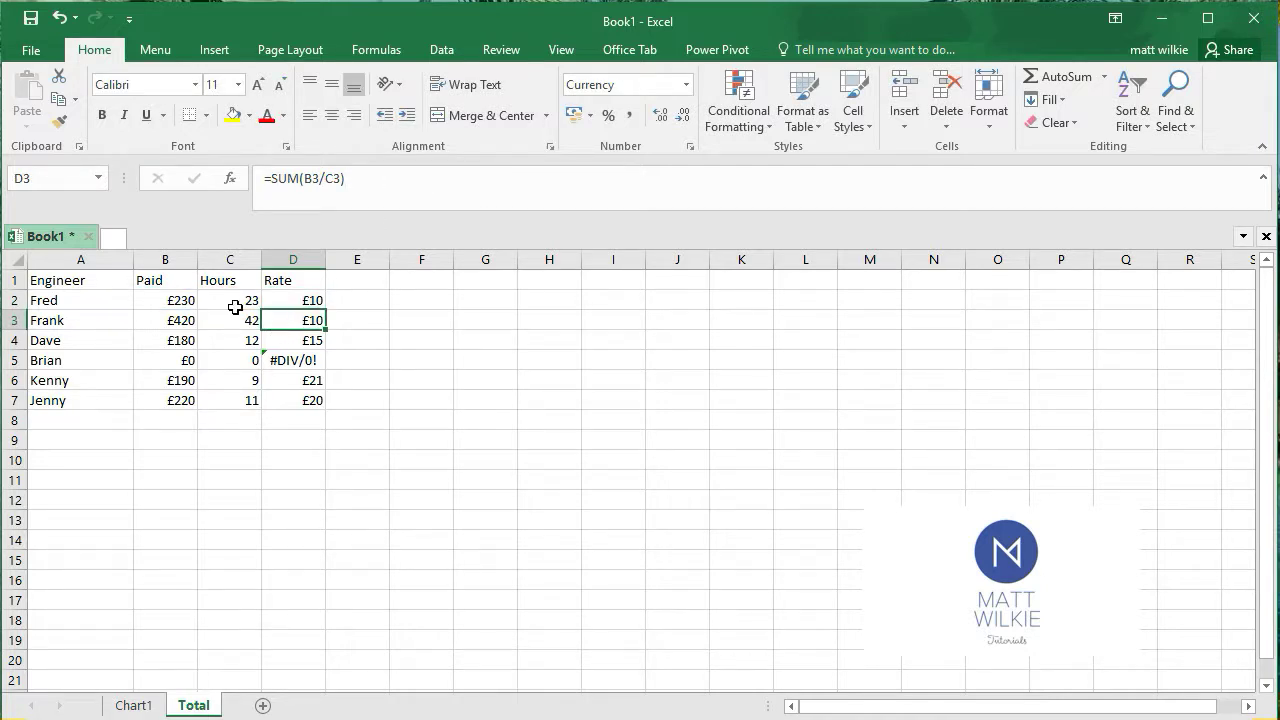
# Fill the IFERROR formula from D2 down through D7 to clear the #DIV/0! error
pyautogui.click(175, 302)
pyautogui.click(232, 302)
pyautogui.click(296, 300)
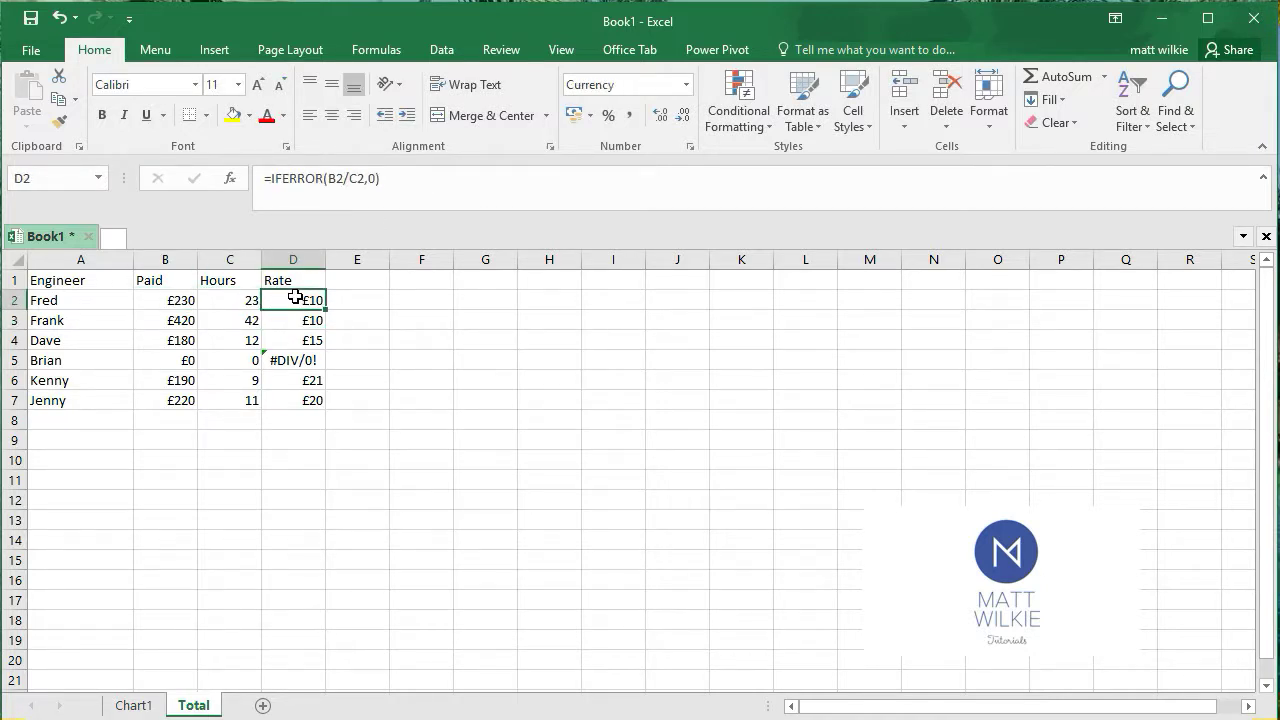
pyautogui.moveTo(326, 310); pyautogui.dragTo(328, 414)
pyautogui.click(314, 362)
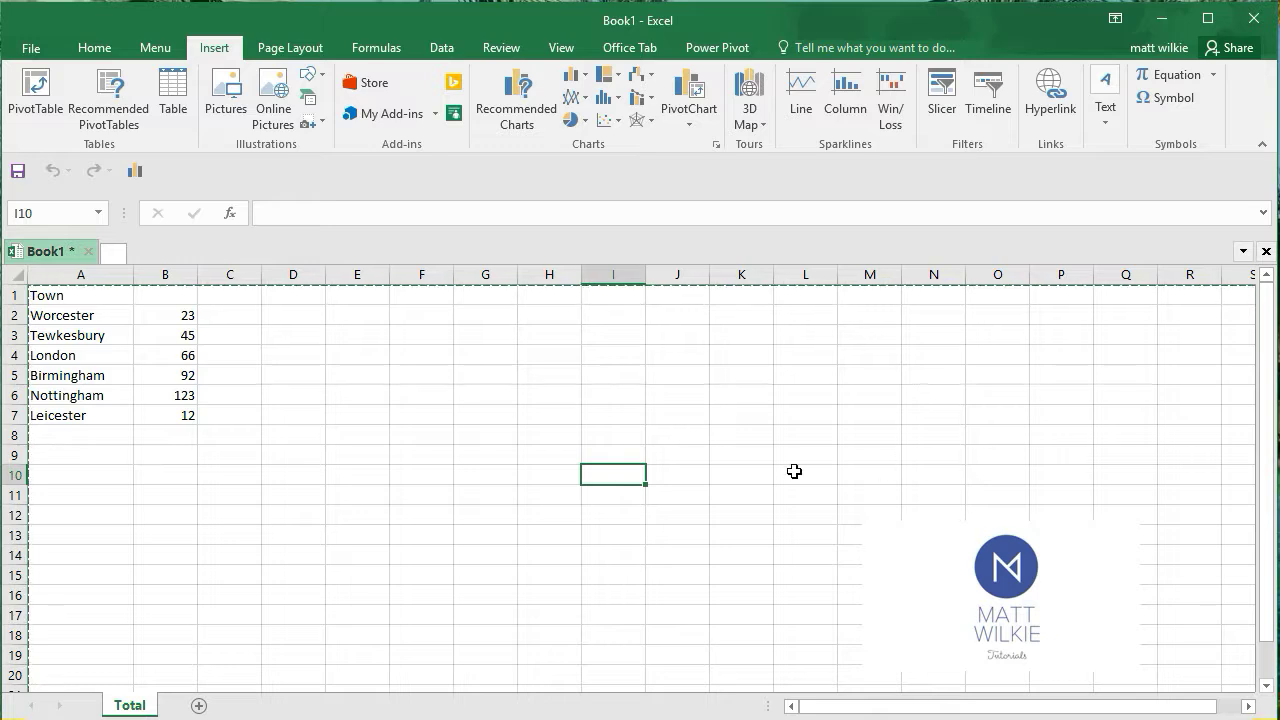
# Select the entire Town worksheet and copy all its cells
pyautogui.click(215, 471)
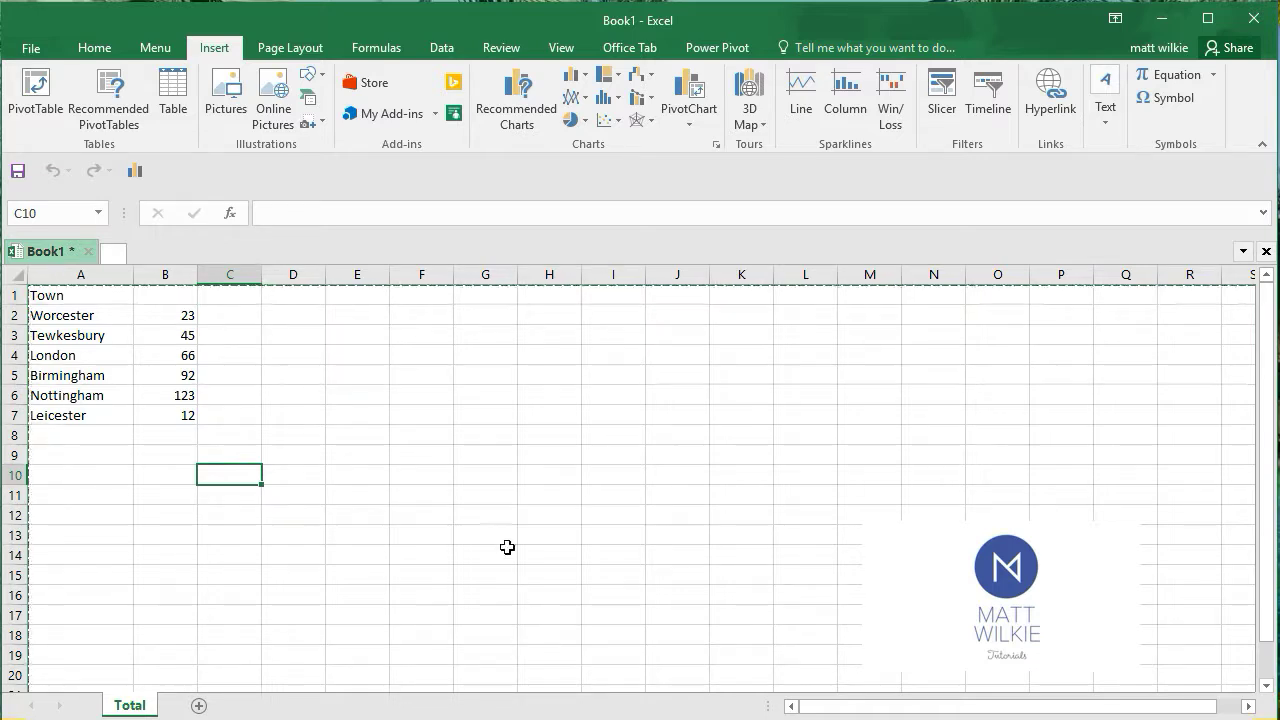
pyautogui.click(15, 275)
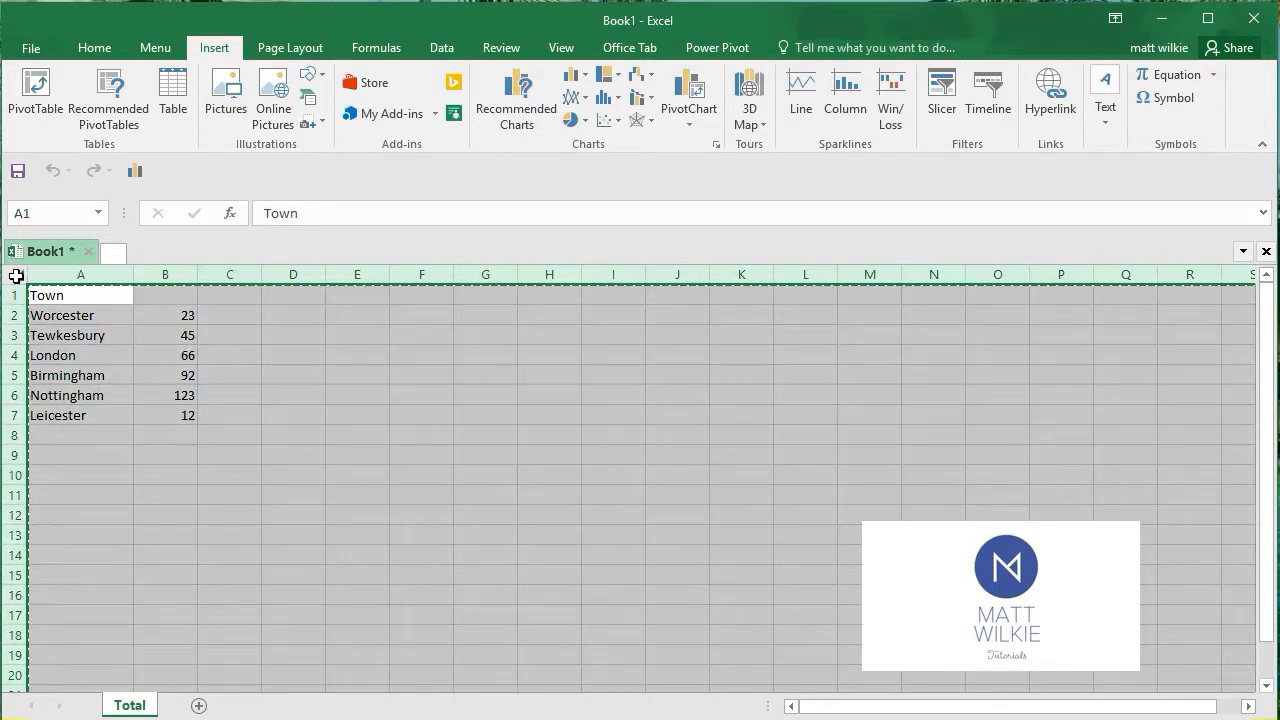
pyautogui.click(426, 552)
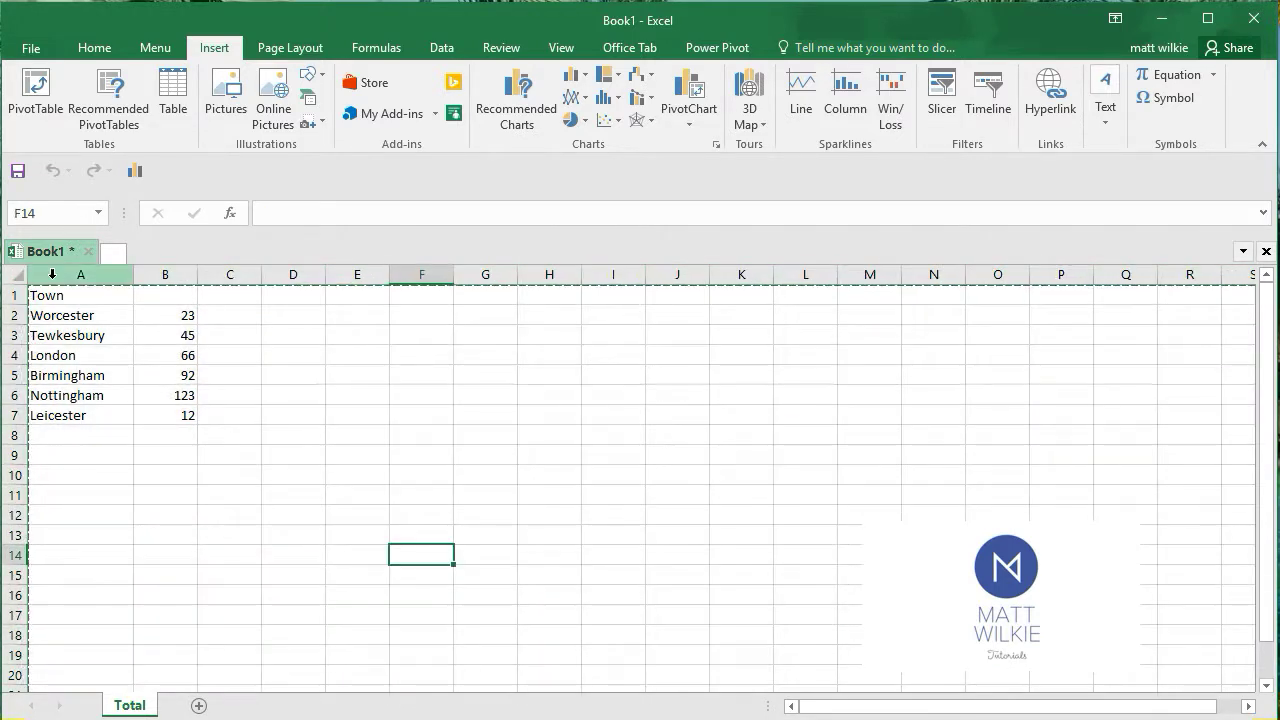
pyautogui.rightClick(16, 275)
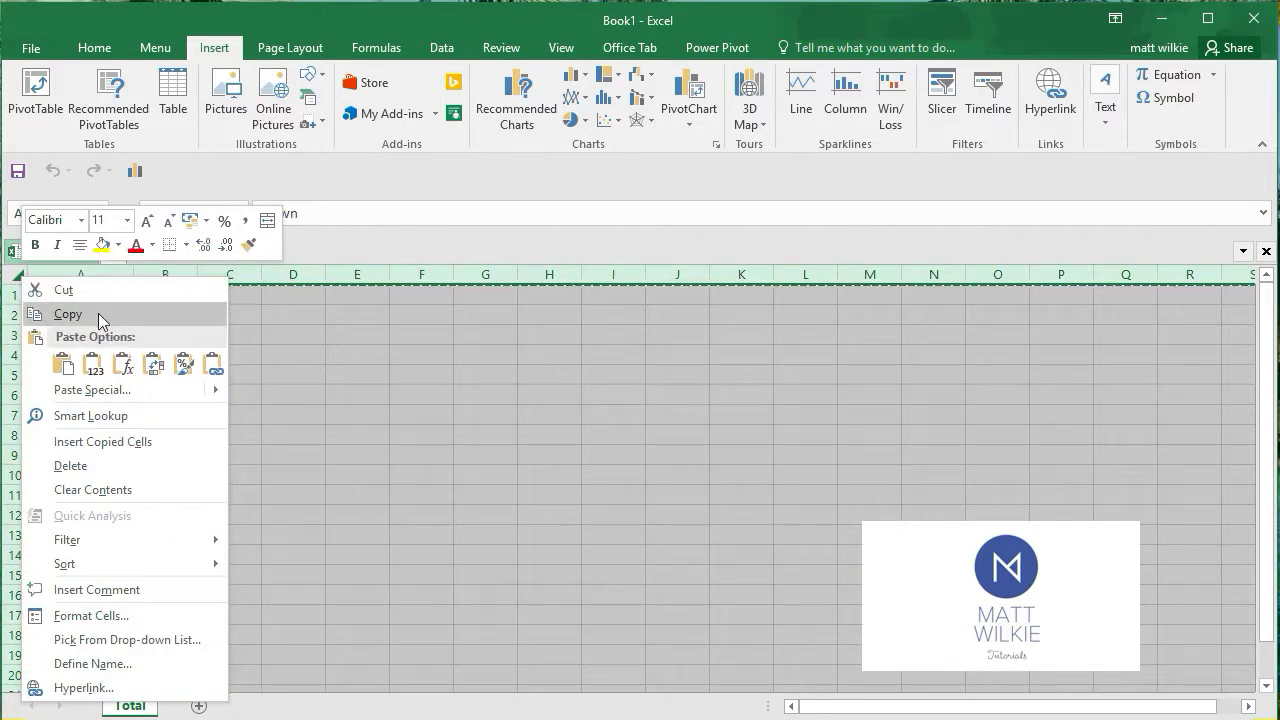
pyautogui.click(68, 314)
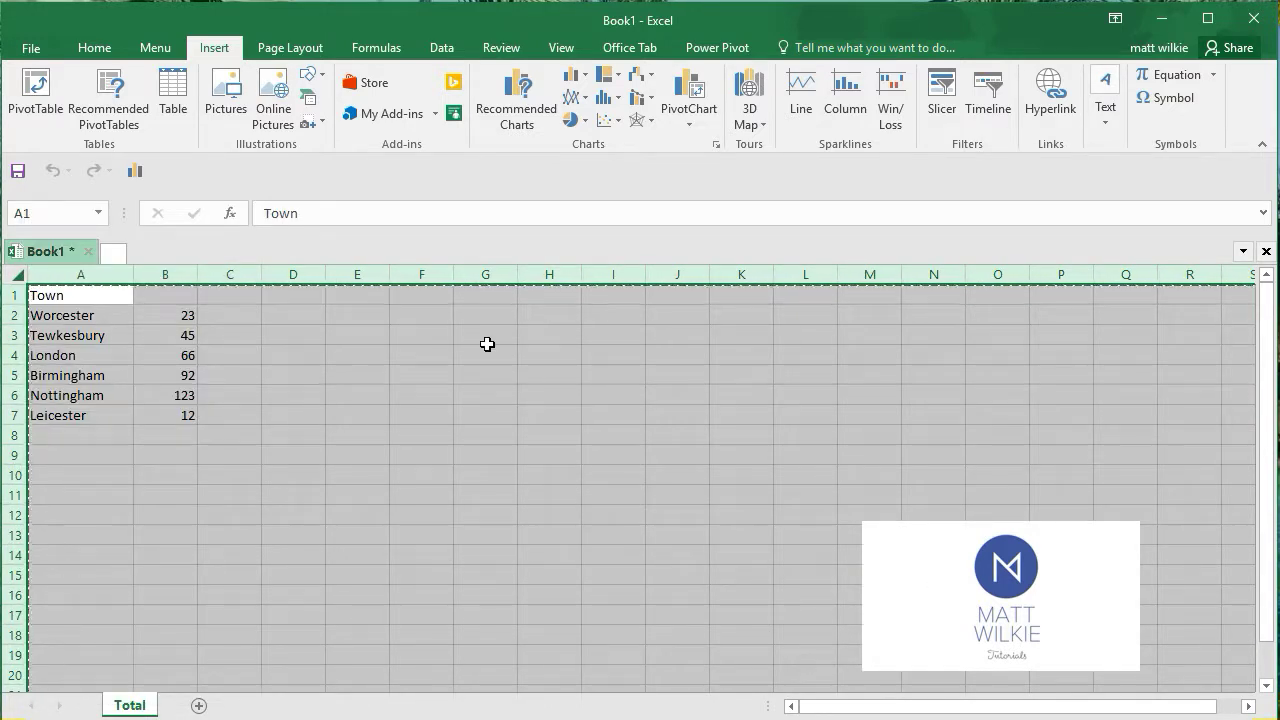